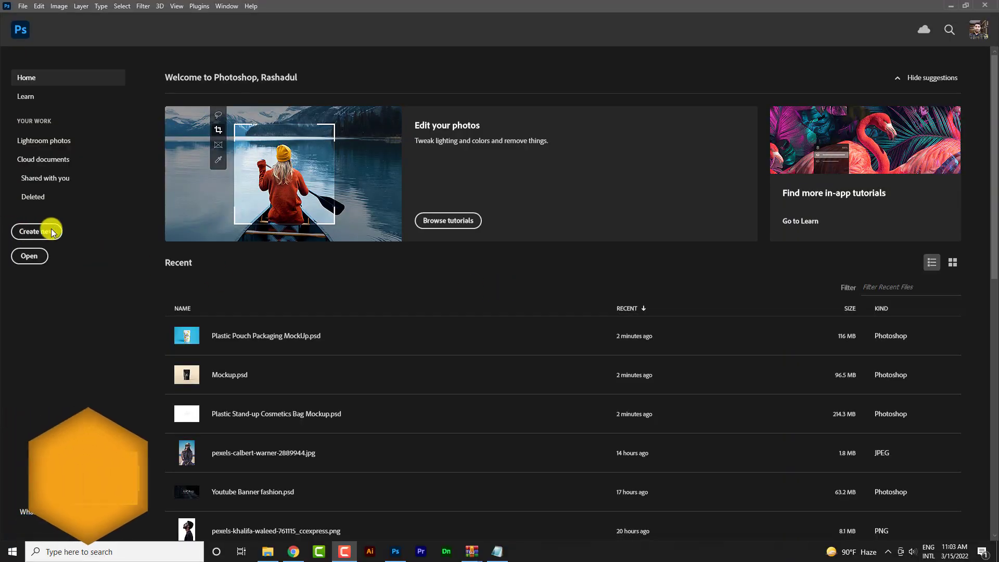
Create a new document named 'Packaging Design' at 1255 × 2150 px, 300 ppi
click(49, 230)
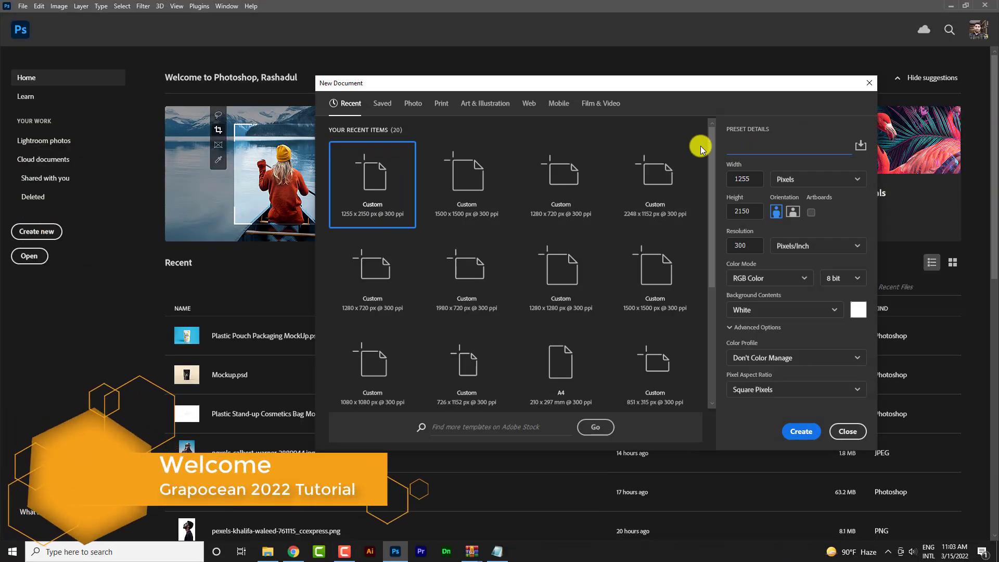
text(Packaging)
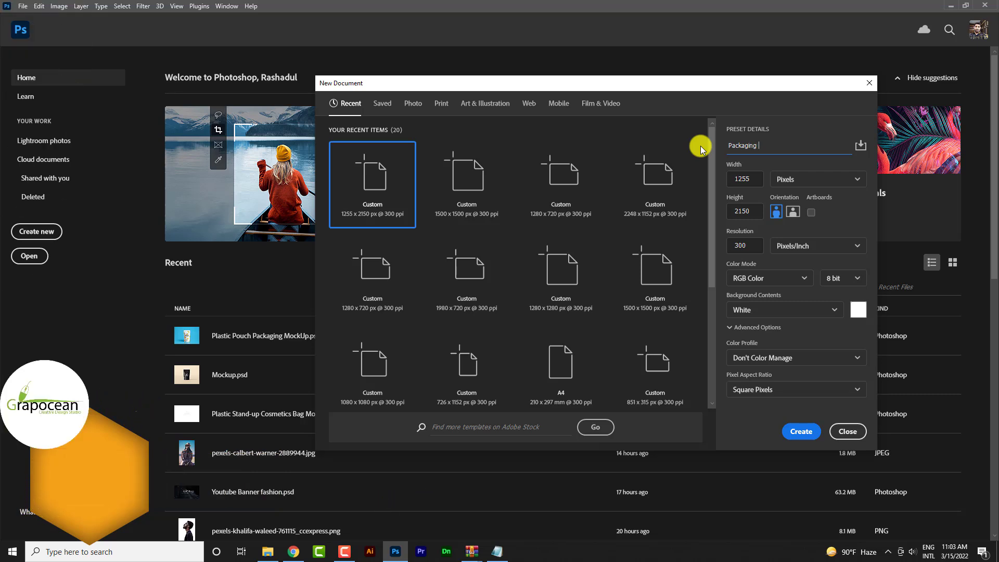
text( Desig)
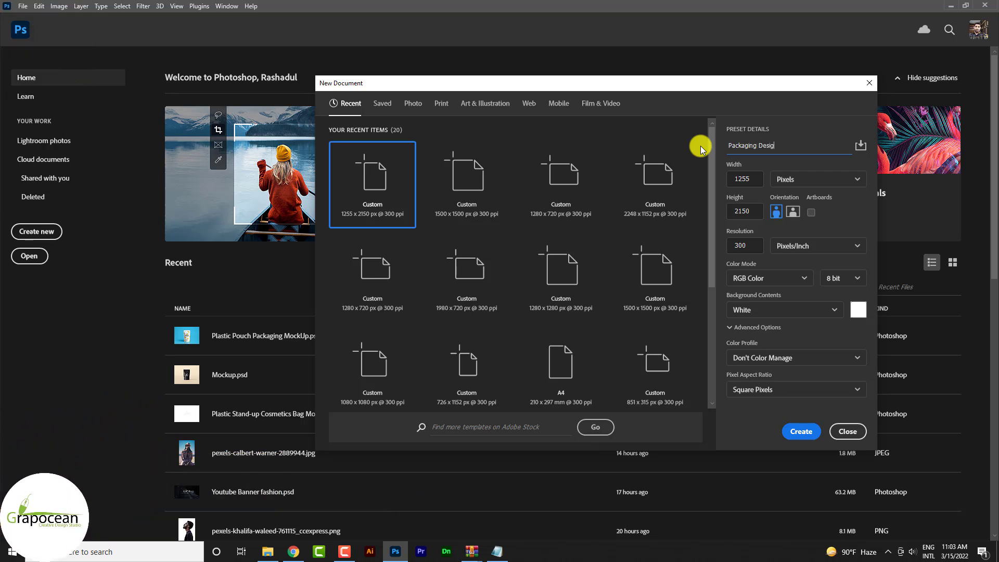
text(n)
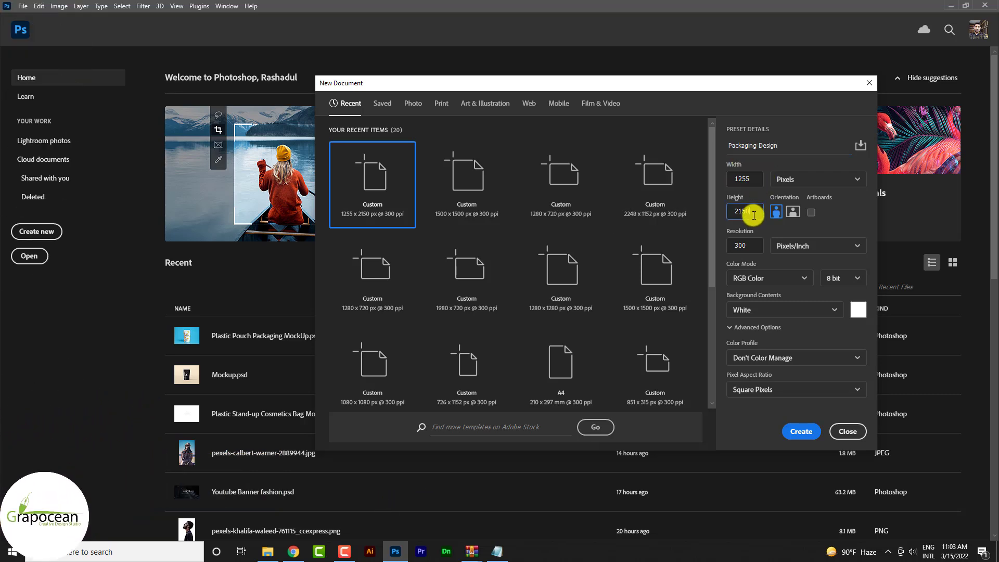
click(801, 431)
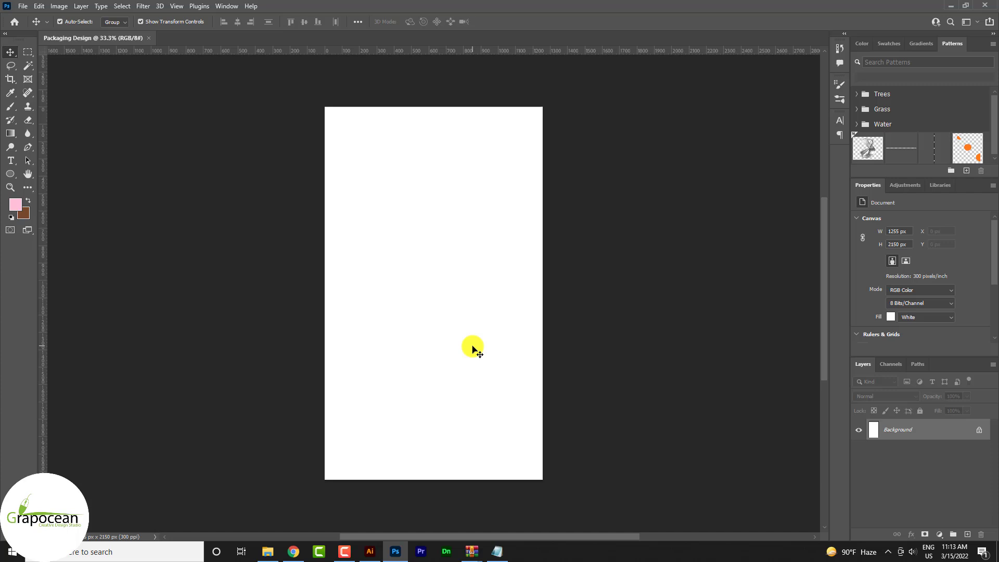
Open the texture image and drag its layer into the Packaging Design document
click(21, 6)
click(23, 29)
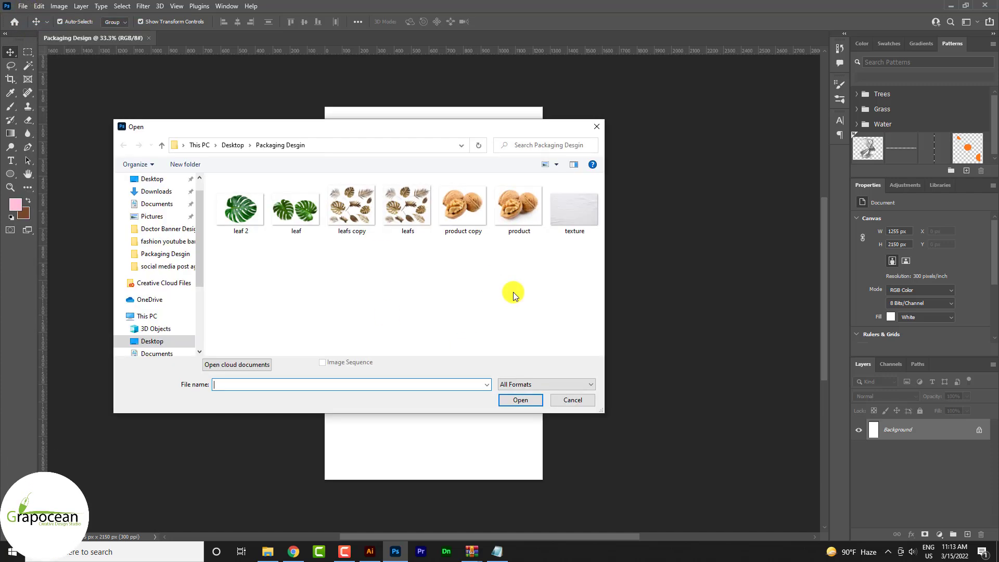
click(559, 232)
key(Return)
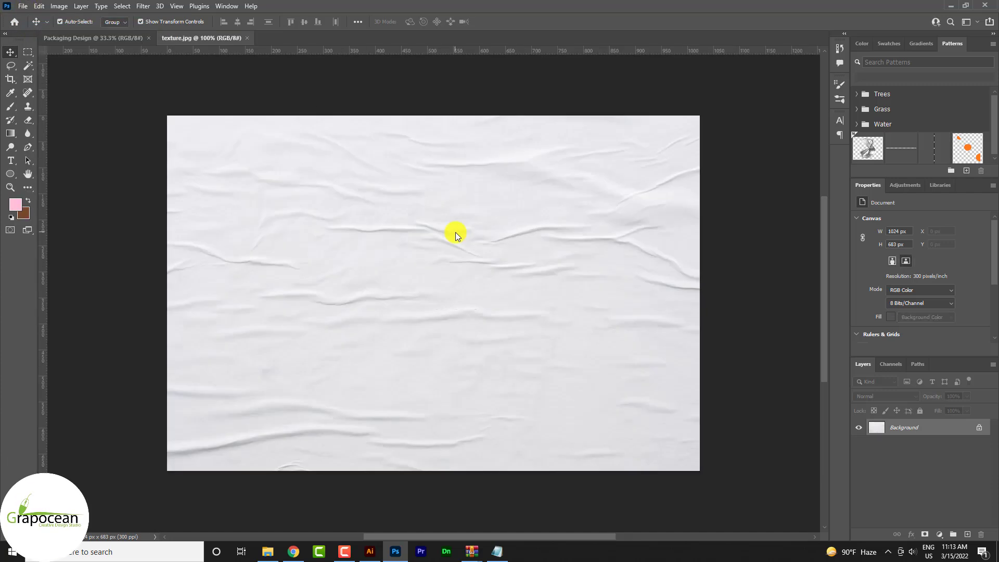
click(978, 429)
mouse_move(382, 157)
mouse_down()
mouse_move(355, 158)
mouse_move(437, 294)
mouse_up()
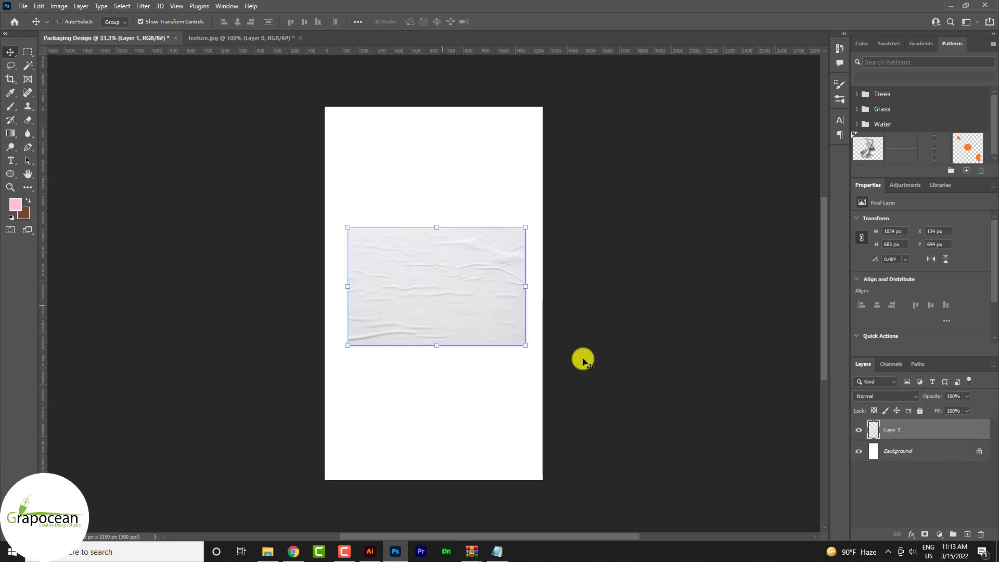
Rotate the texture 90°, enlarge it across the canvas, and move it toward the bottom
drag(525, 345, 568, 377)
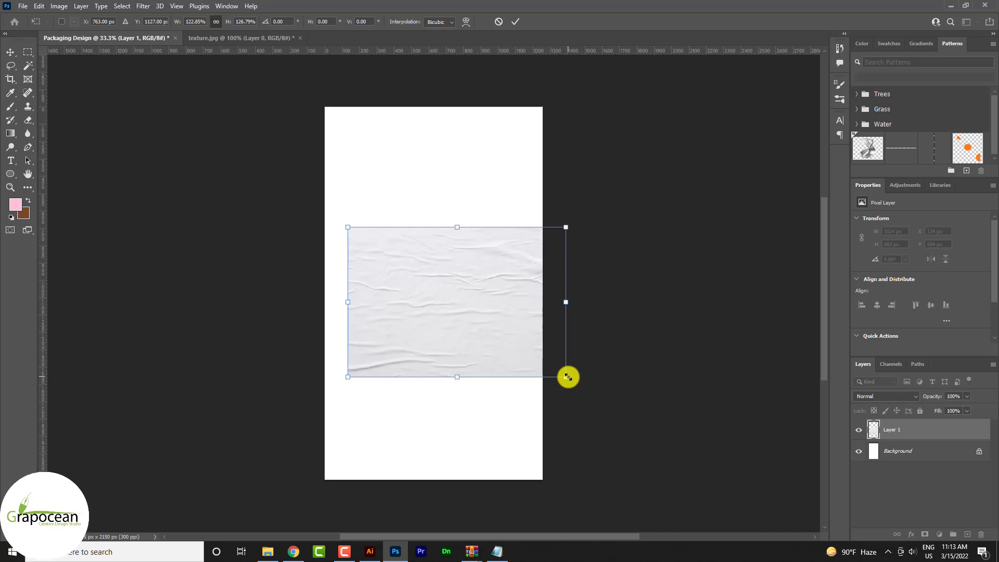
key(ctrl+z)
mouse_move(525, 345)
mouse_down()
mouse_move(591, 385)
mouse_move(302, 469)
mouse_up()
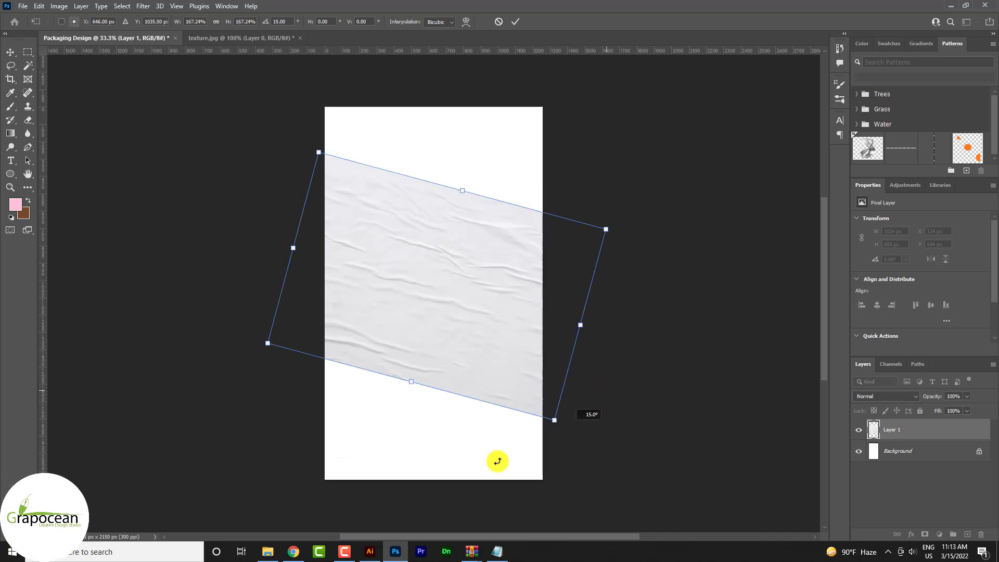
mouse_move(539, 454)
mouse_down()
mouse_move(527, 482)
mouse_move(440, 428)
mouse_up()
drag(510, 362, 551, 375)
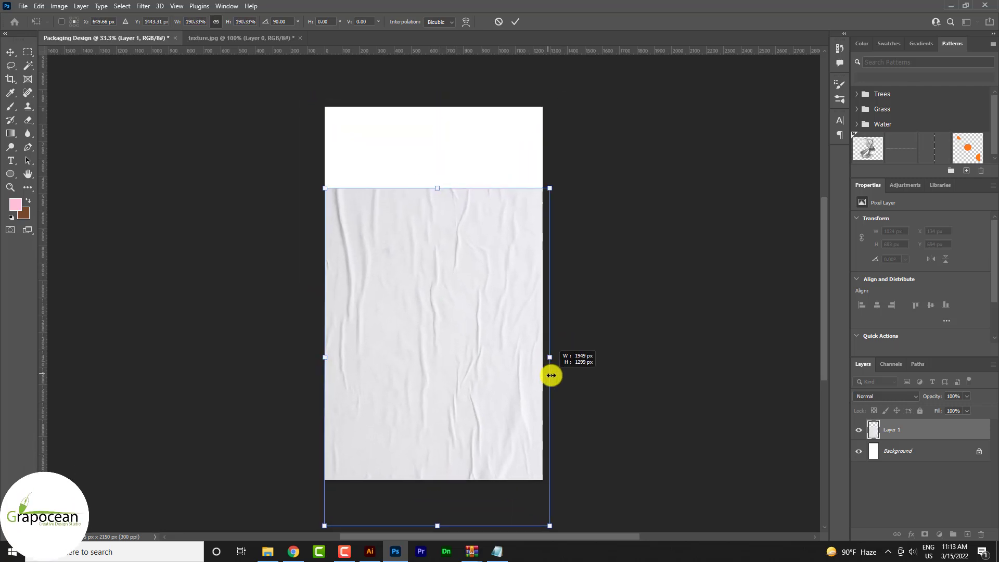
mouse_move(488, 329)
mouse_down()
mouse_move(483, 404)
mouse_move(486, 379)
mouse_up()
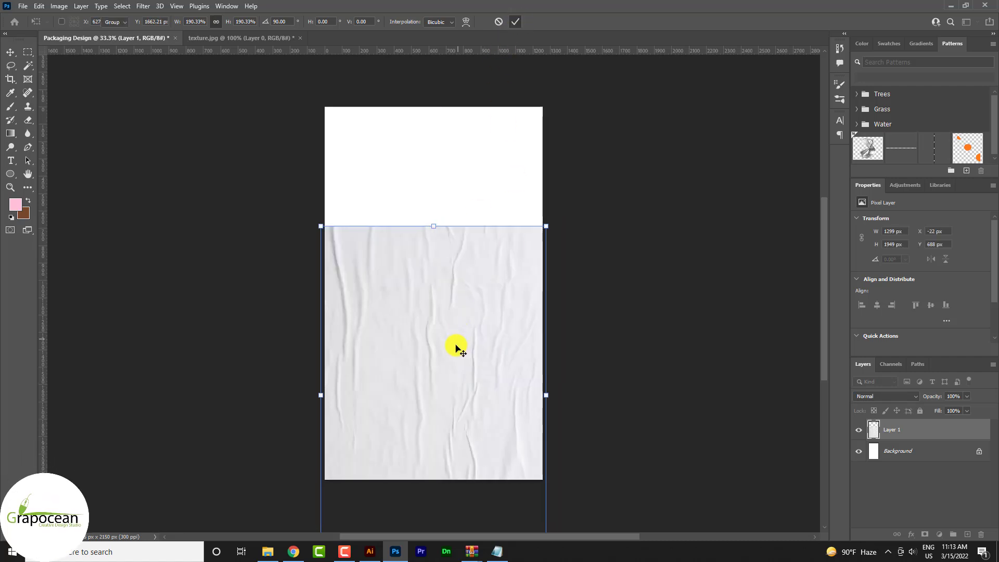
key(Return)
click(624, 235)
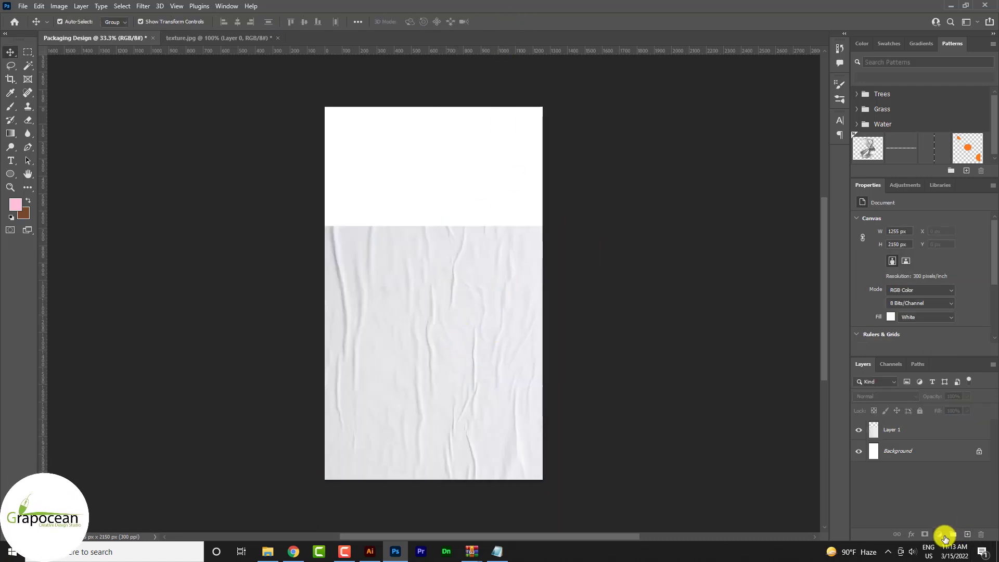
Add a Solid Color fill layer #B9A89B with Color blend mode
click(944, 536)
click(956, 354)
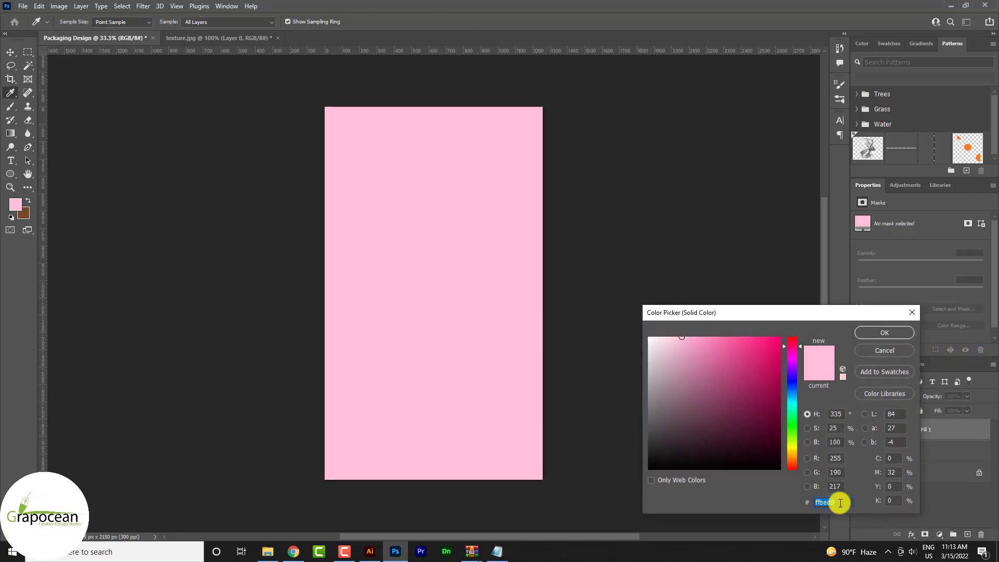
text(#B9A89B)
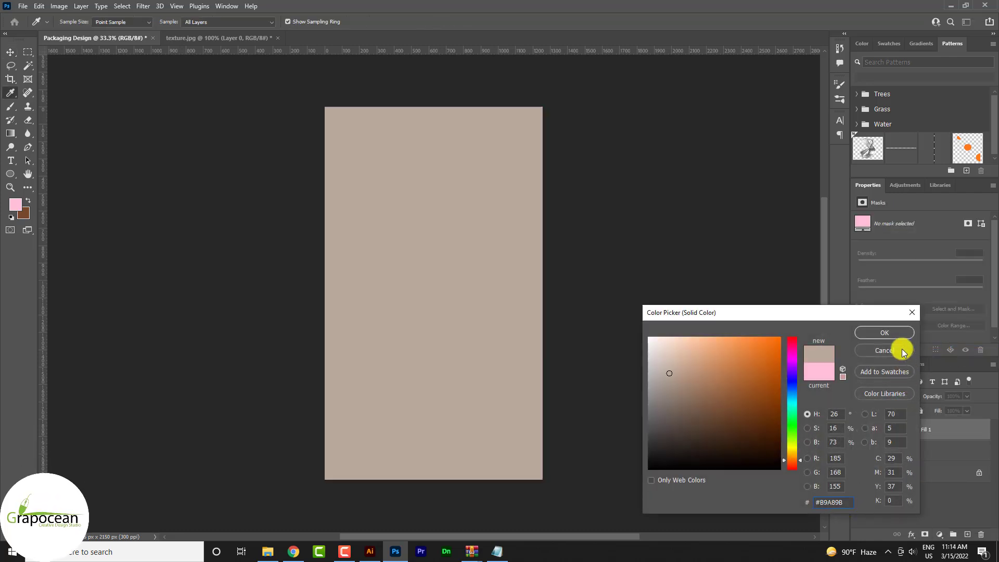
click(894, 333)
click(891, 398)
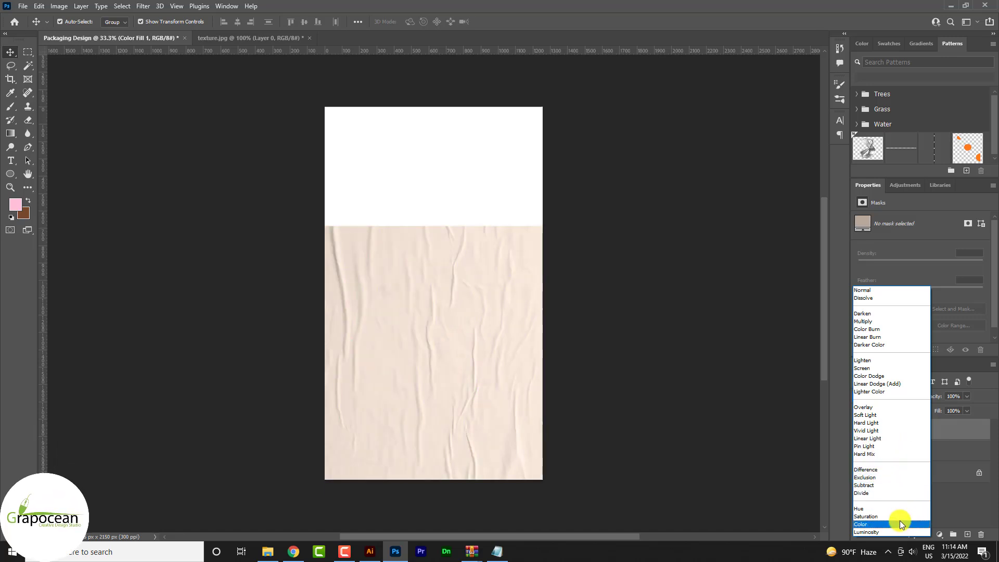
click(901, 524)
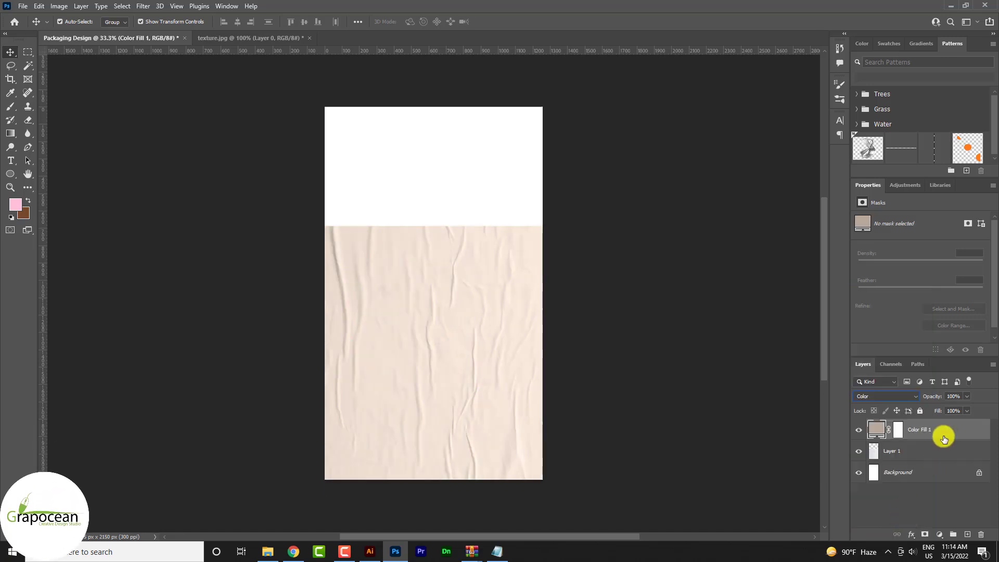
Try converting Layer 1 and Color Fill 1 into a smart object, then undo it
click(918, 454)
shift+click(931, 435)
right_click(931, 435)
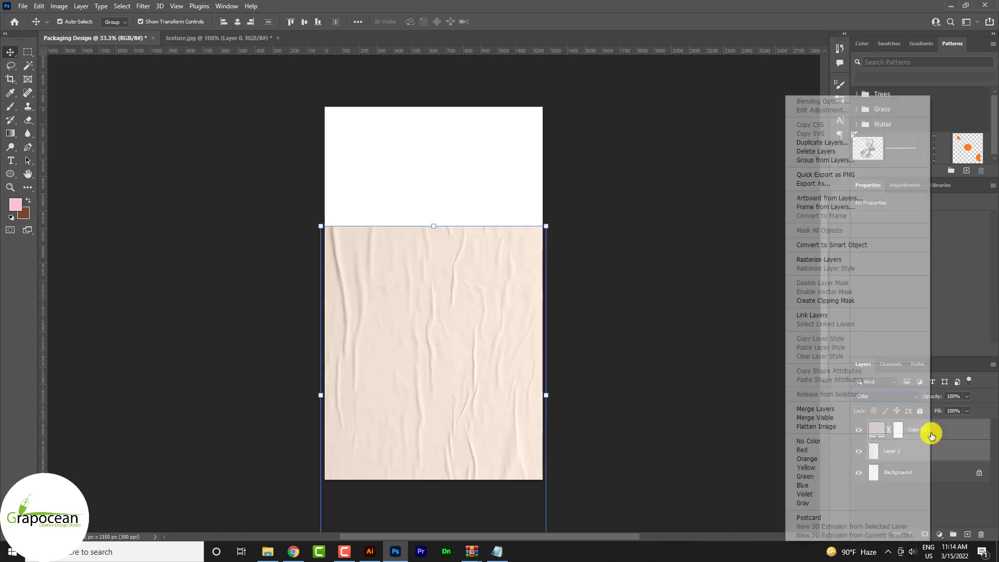
click(848, 243)
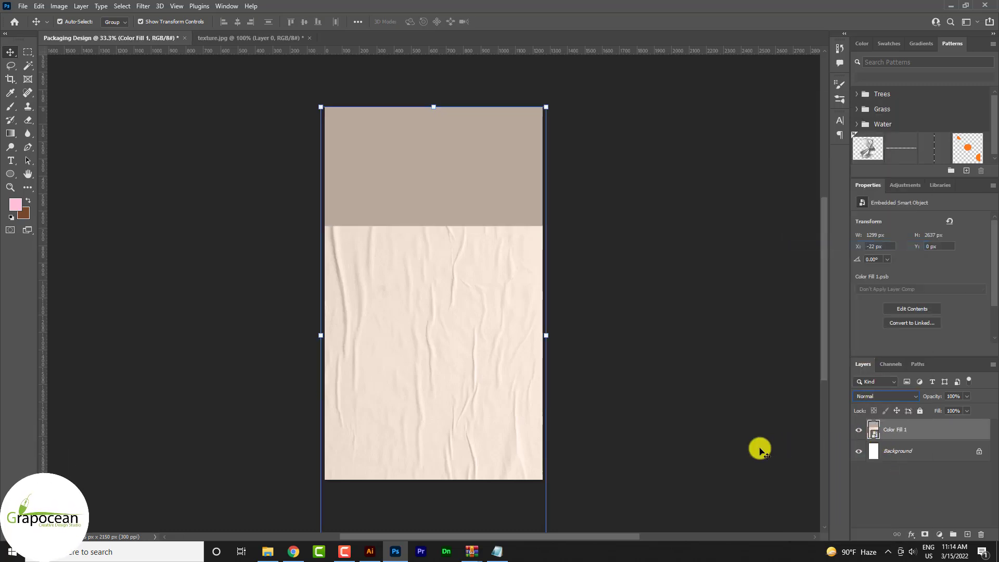
key(ctrl+z)
right_click(971, 431)
key(Escape)
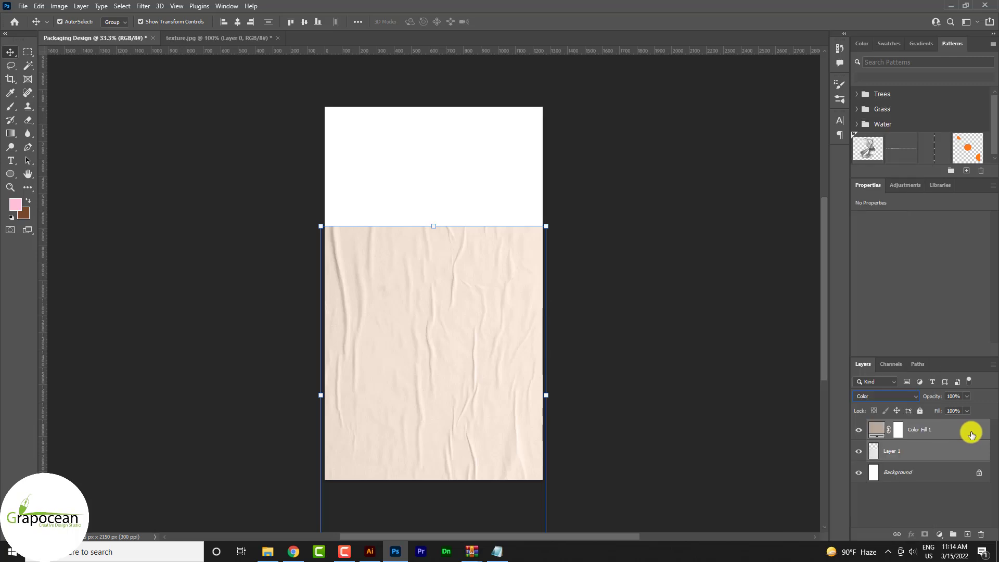
Clip Color Fill 1 to Layer 1 and convert both into one smart object
click(971, 435)
right_click(952, 435)
click(861, 300)
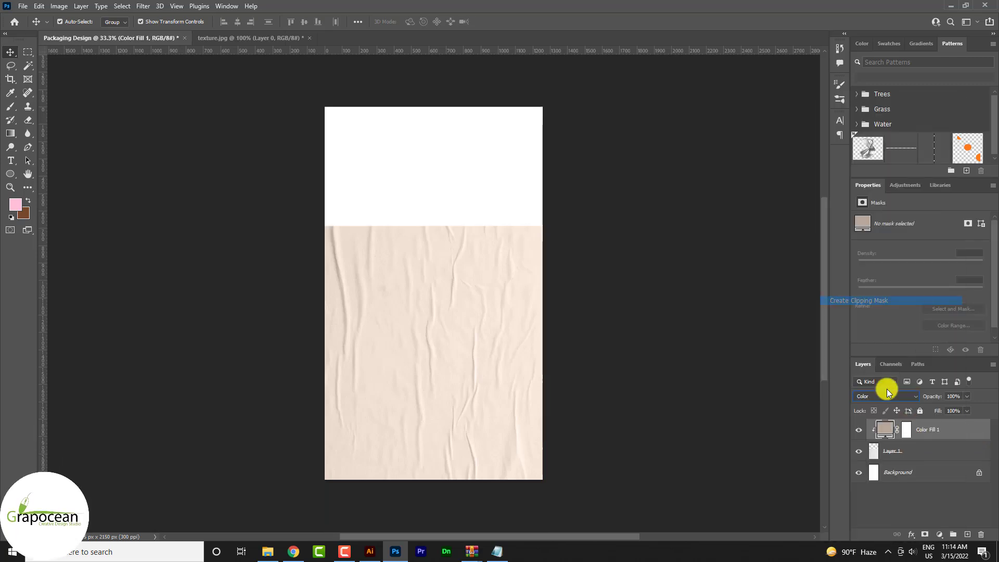
shift+click(921, 452)
right_click(930, 435)
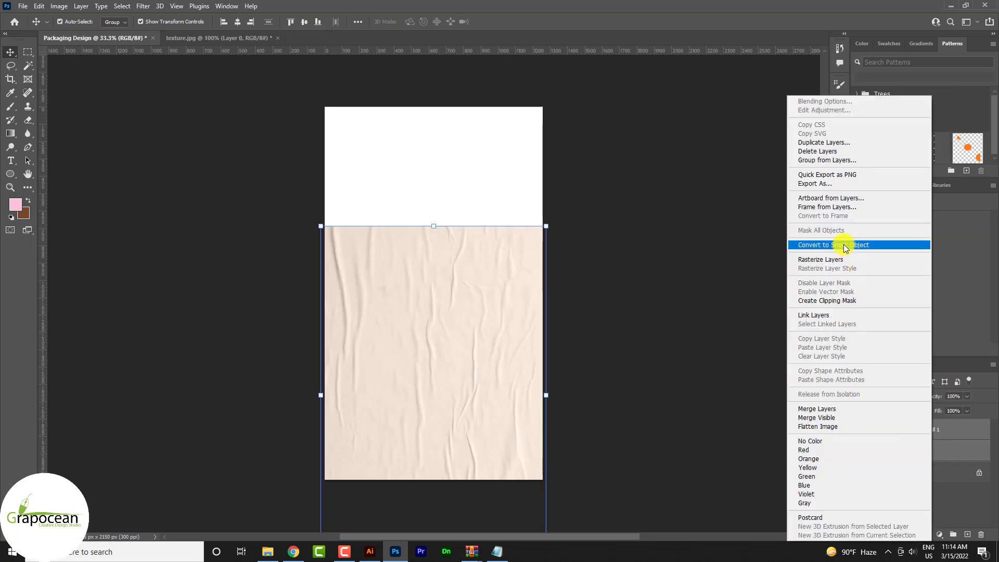
click(845, 245)
Apply Film Grain (Grain 4, Highlight Area 4, Intensity 1) and set the layer opacity to 41%
click(142, 7)
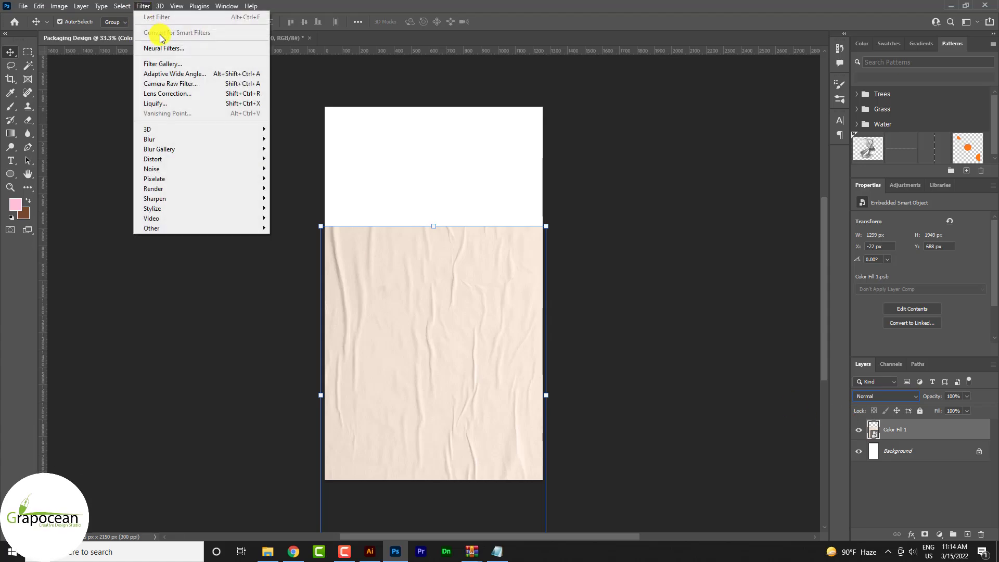
click(163, 64)
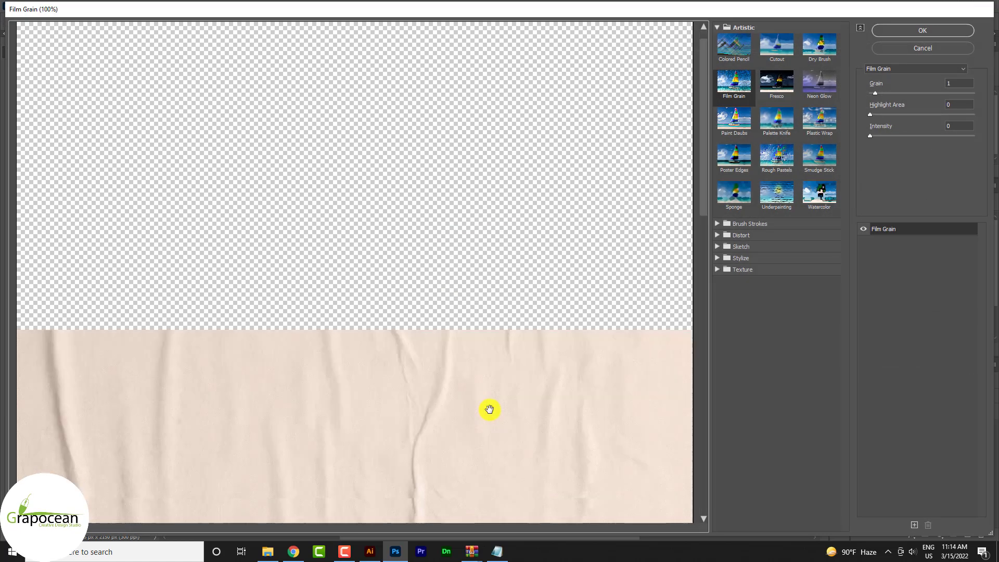
click(738, 86)
text(4)
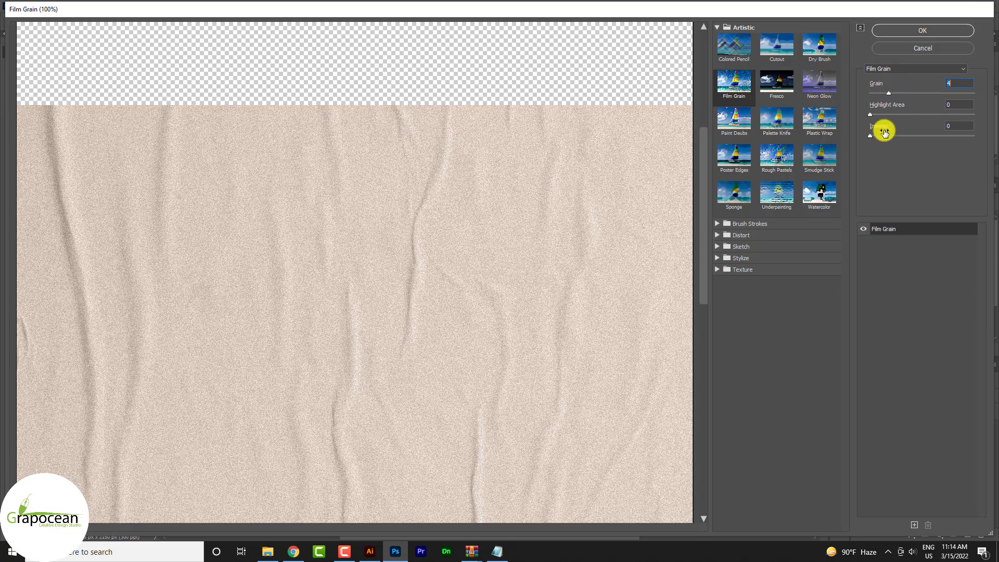
mouse_move(872, 136)
mouse_down()
mouse_move(925, 118)
mouse_move(891, 116)
mouse_up()
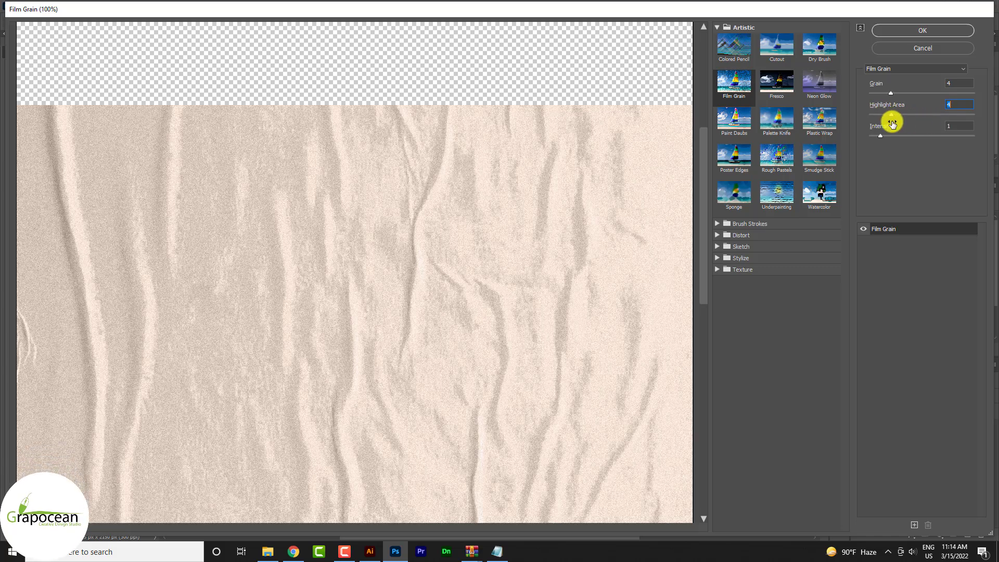
click(911, 26)
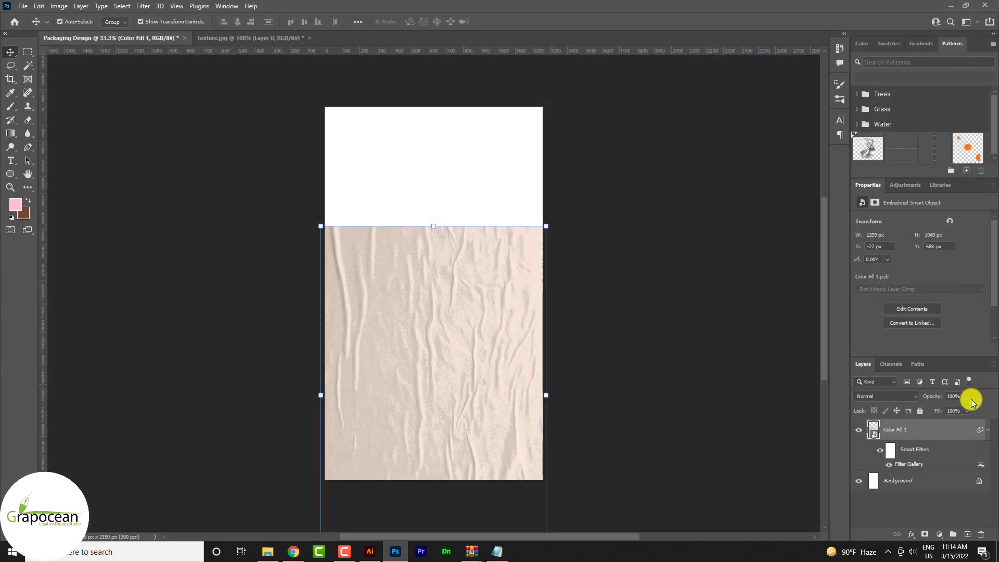
click(940, 413)
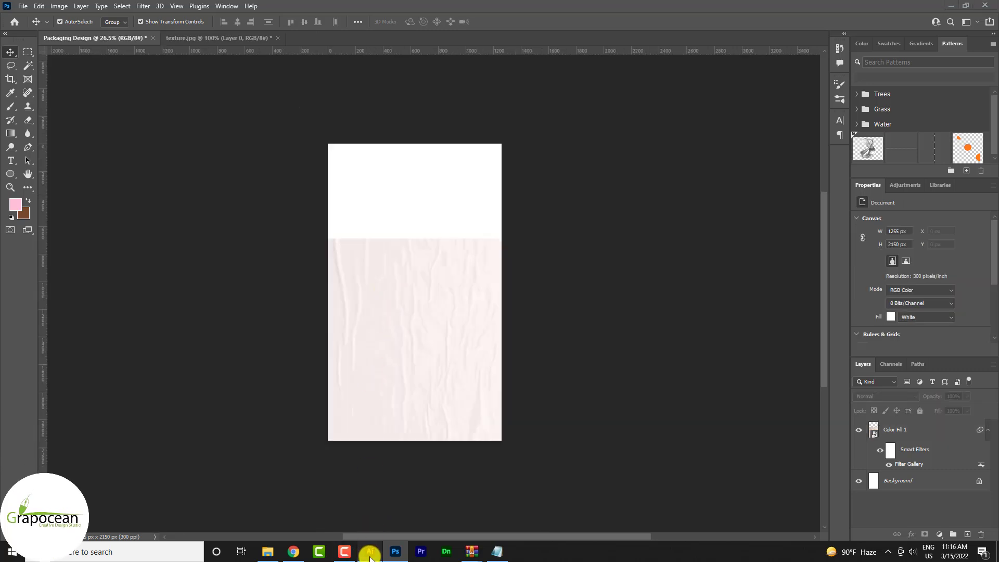
Create a new 1000 × 1000 px document in Illustrator
click(369, 553)
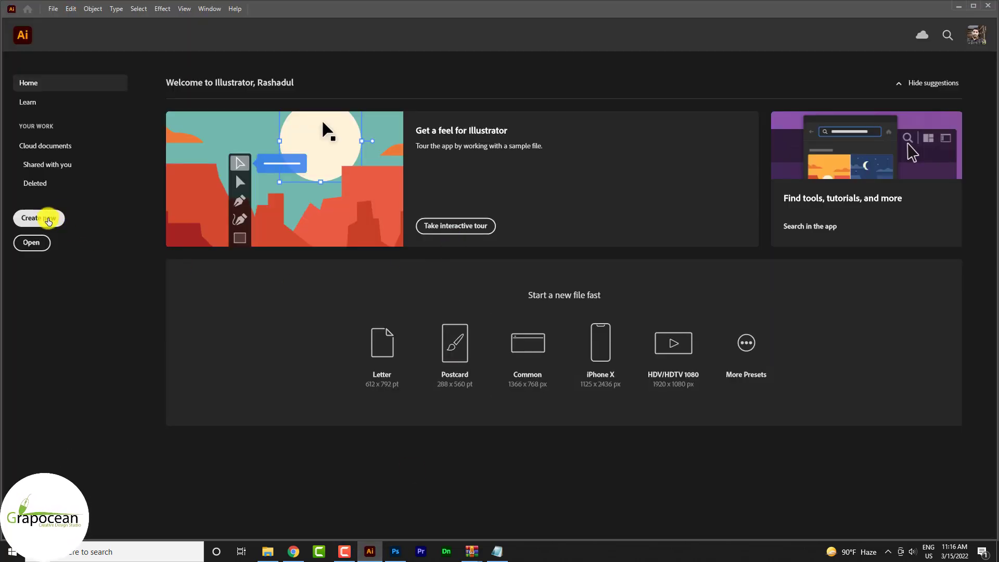
click(50, 222)
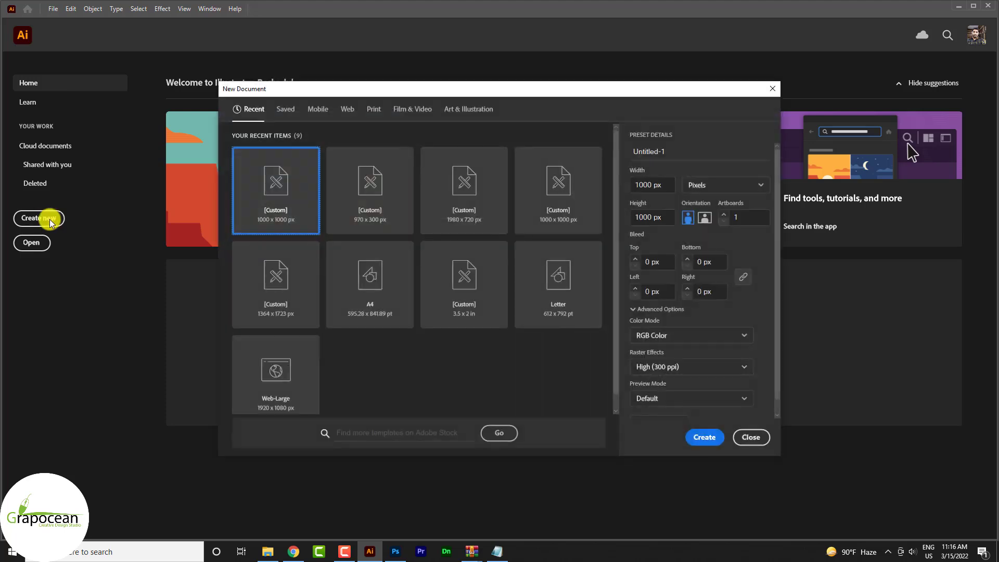
click(704, 438)
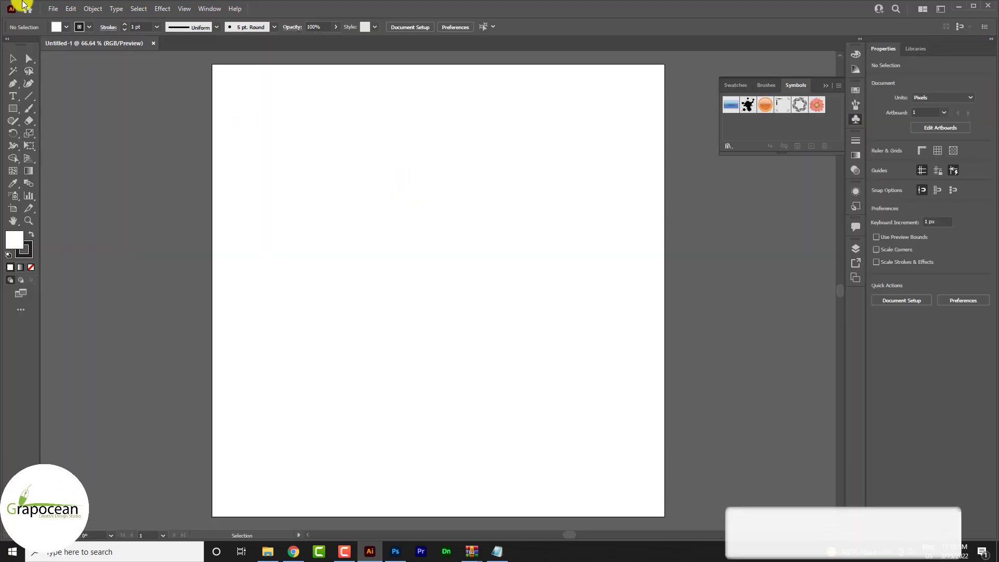
Choose only the leafs copy image to place into the document
click(53, 9)
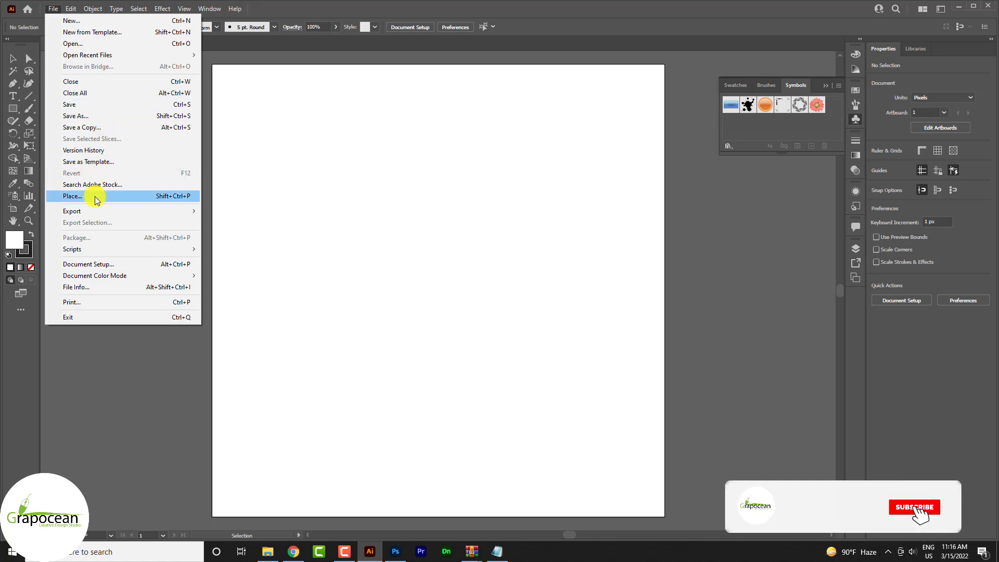
click(93, 195)
click(360, 109)
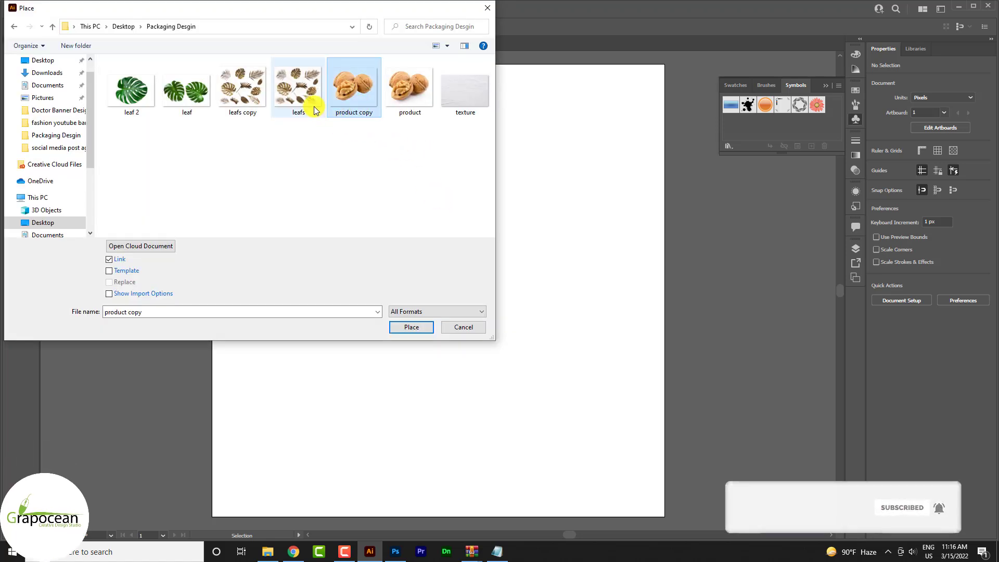
ctrl+click(307, 92)
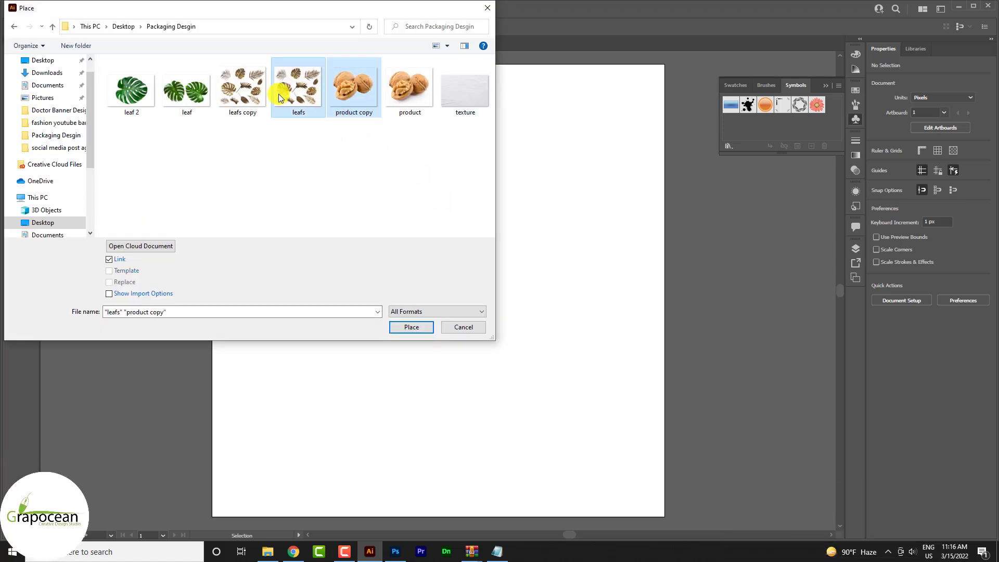
ctrl+click(236, 97)
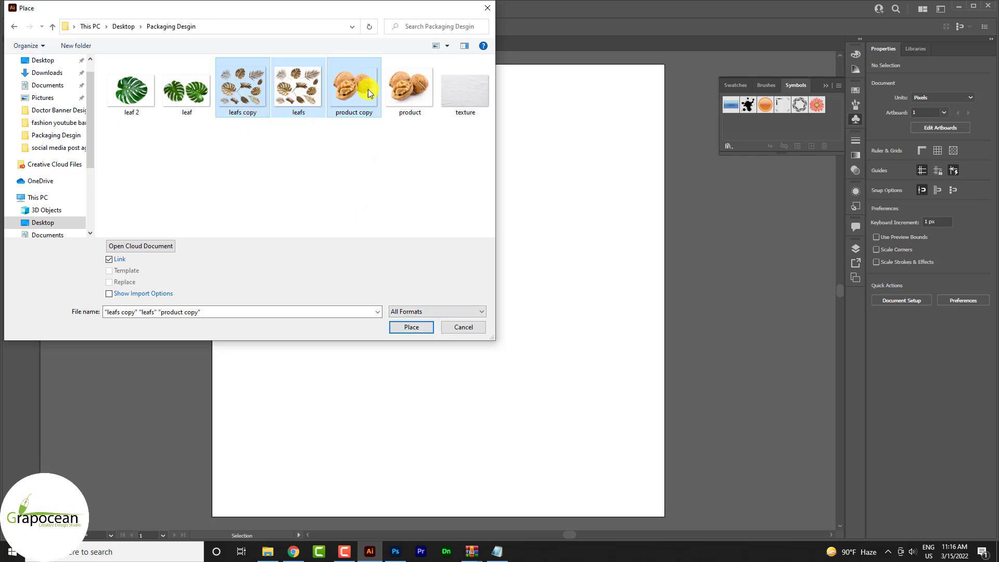
click(359, 92)
click(234, 78)
Place leafs copy as a large frame spilling past the artboard's left edge, then reselect it
click(419, 327)
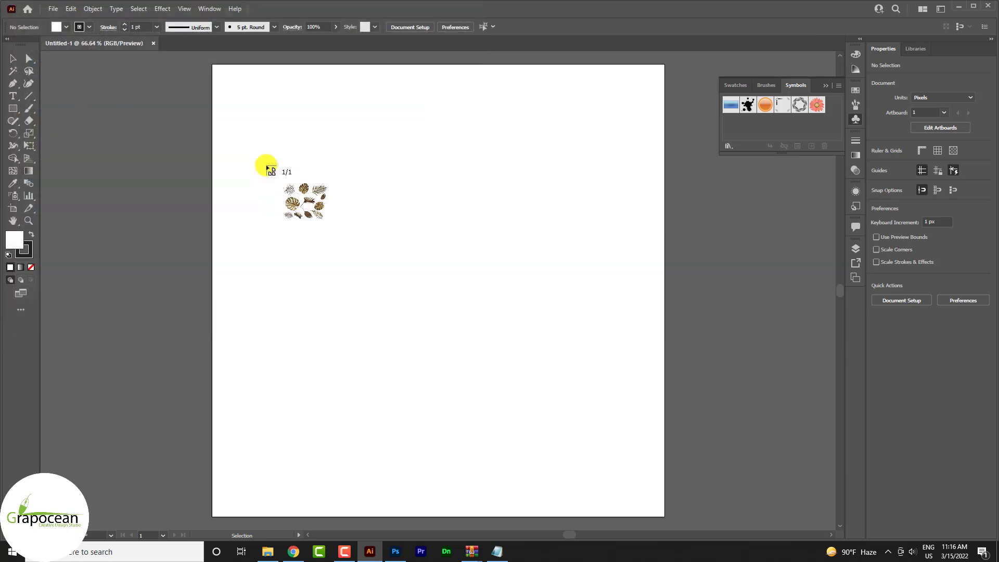
key(ctrl+minus)
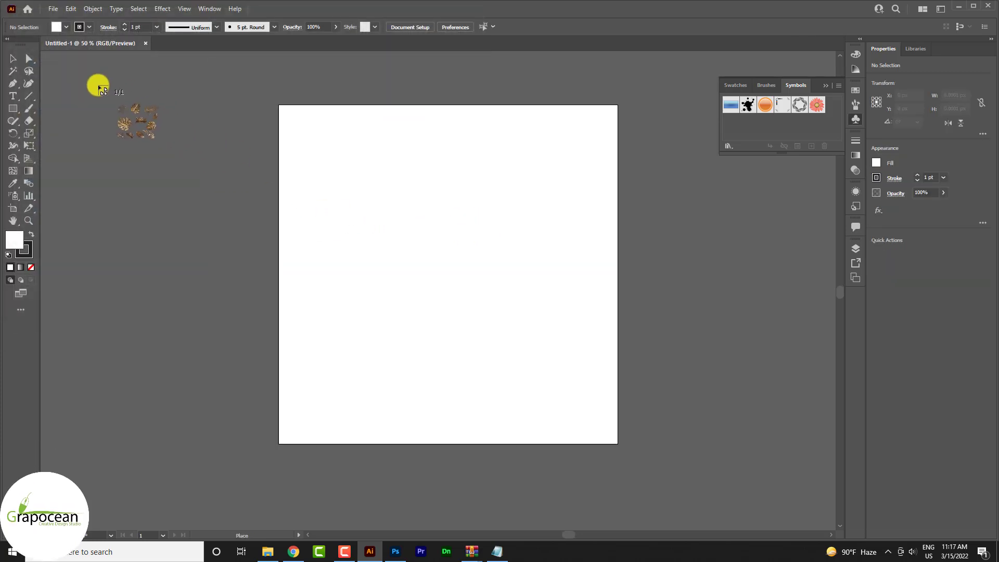
drag(98, 86, 569, 486)
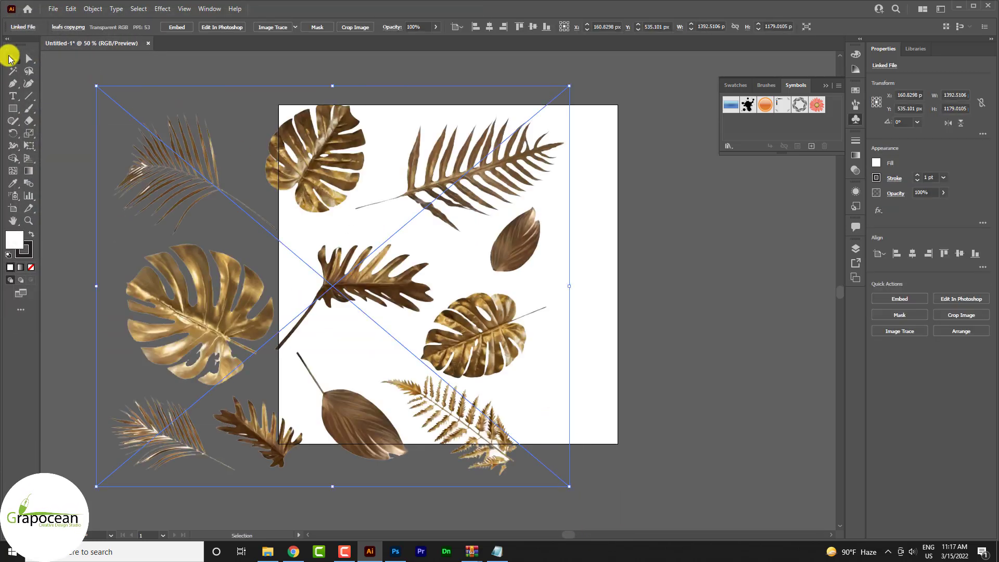
click(9, 59)
click(149, 58)
scroll(551, 296, down, 1)
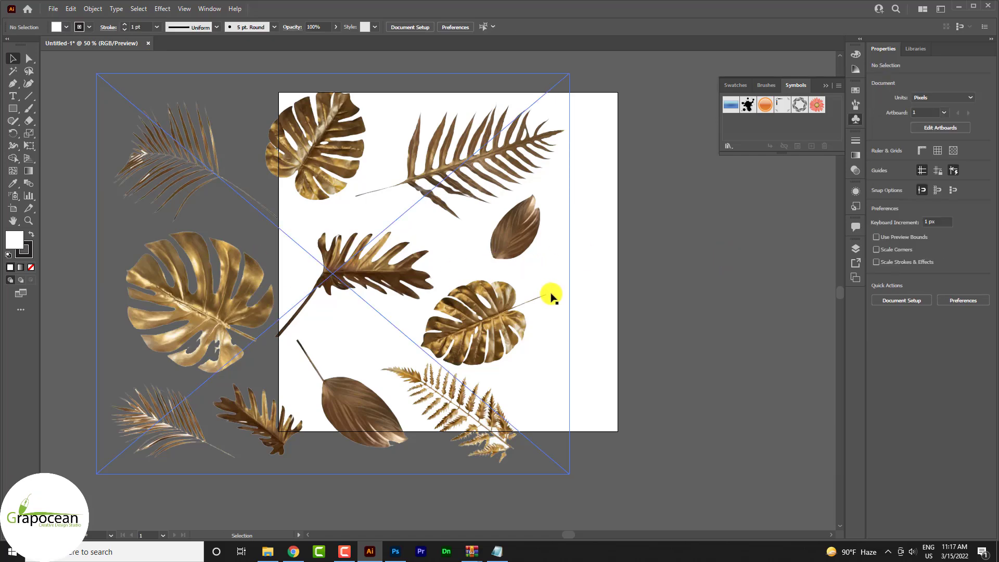
scroll(552, 297, down, 2)
scroll(379, 279, up, 3)
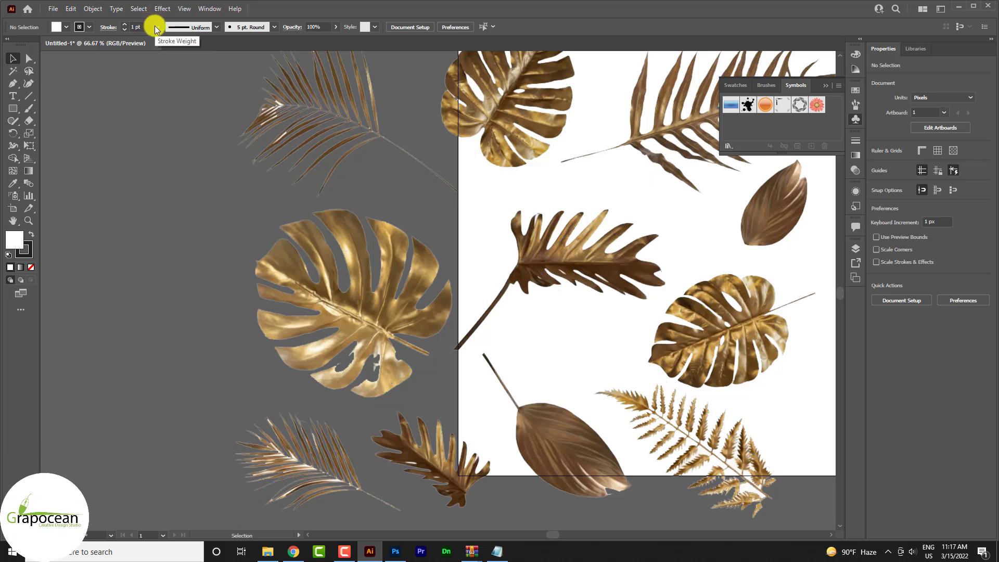
click(357, 278)
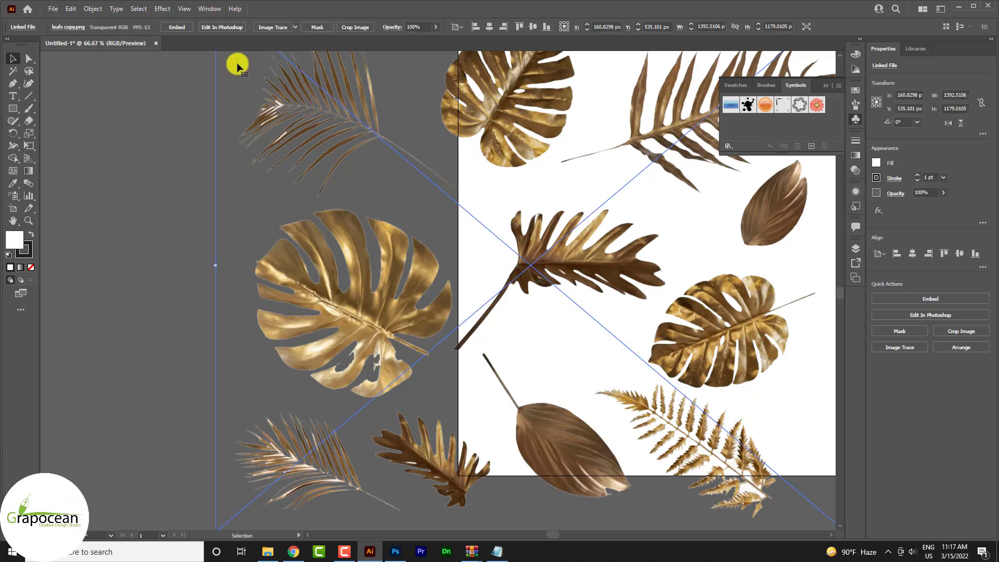
click(295, 27)
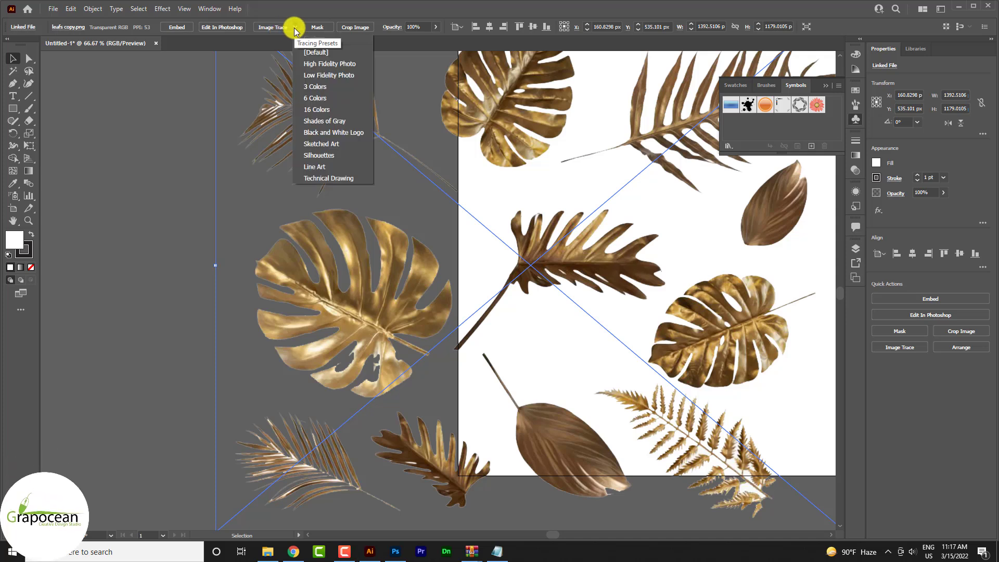
Trace the leaves with the High Fidelity Photo preset and expand the result
click(330, 64)
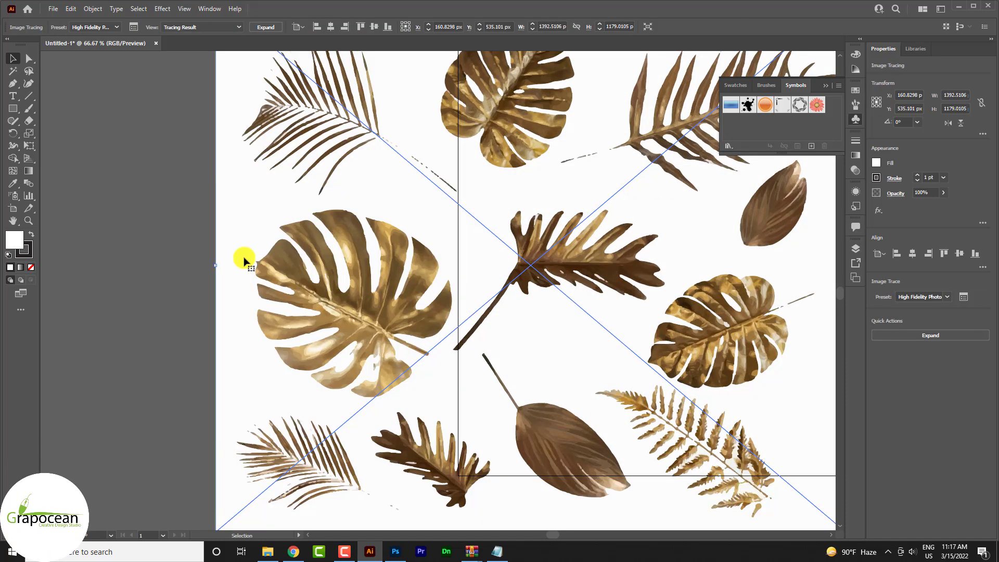
right_click(258, 186)
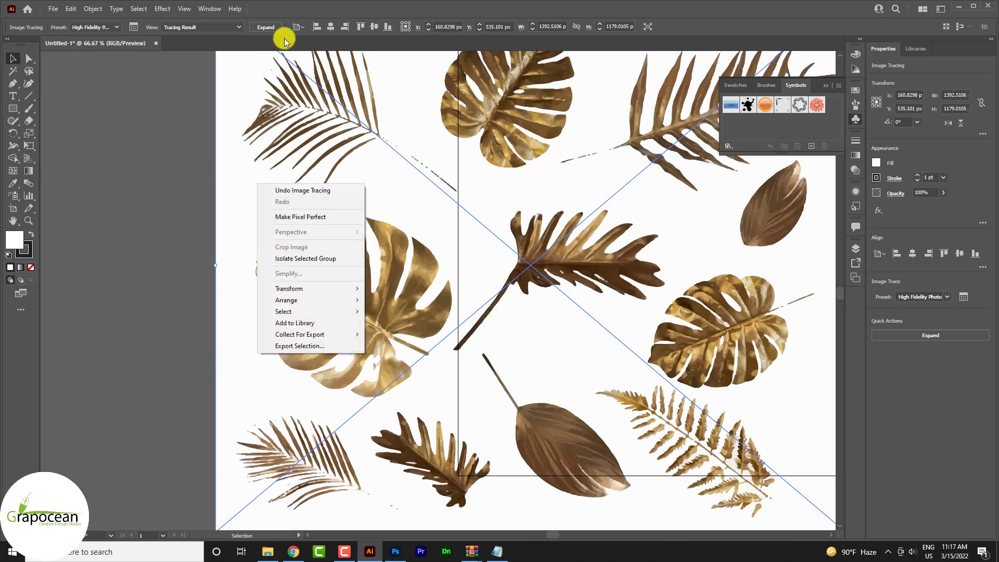
click(268, 27)
Ungroup the traced leaves and pull the white background shape away from them
right_click(256, 193)
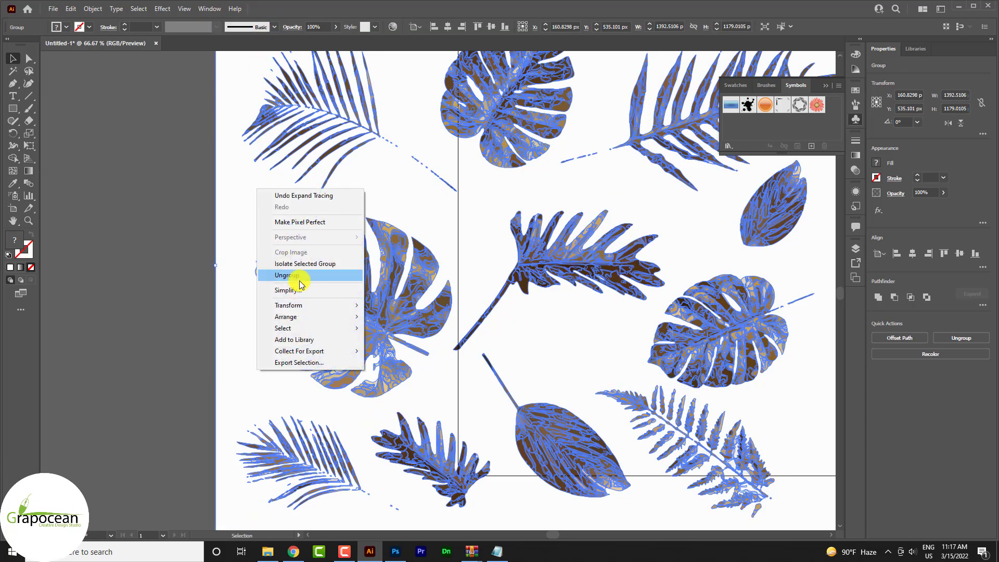
click(294, 276)
mouse_move(262, 213)
mouse_down()
mouse_move(73, 259)
mouse_move(416, 406)
mouse_up()
scroll(416, 406, down, 1)
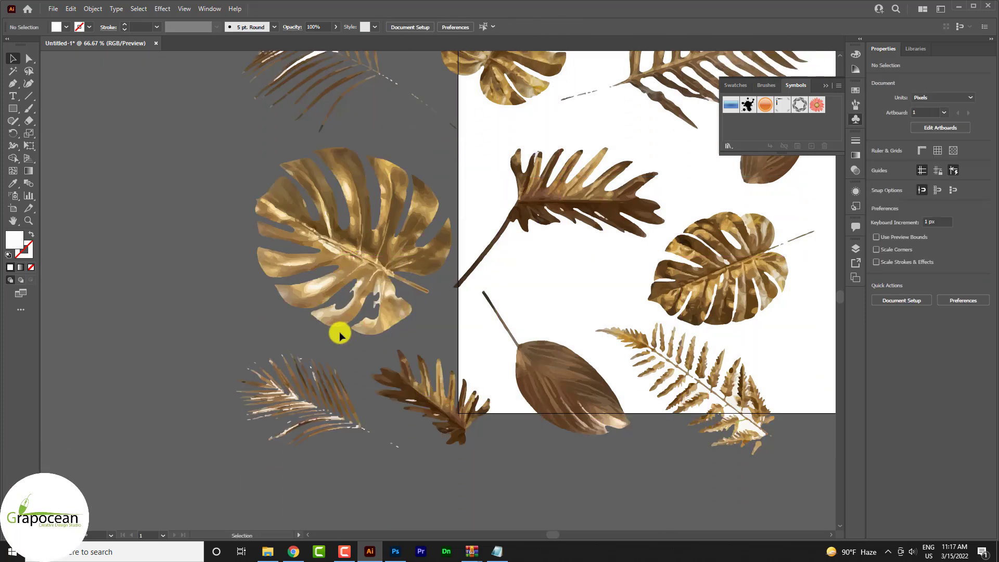
scroll(339, 330, down, 4)
scroll(385, 339, up, 5)
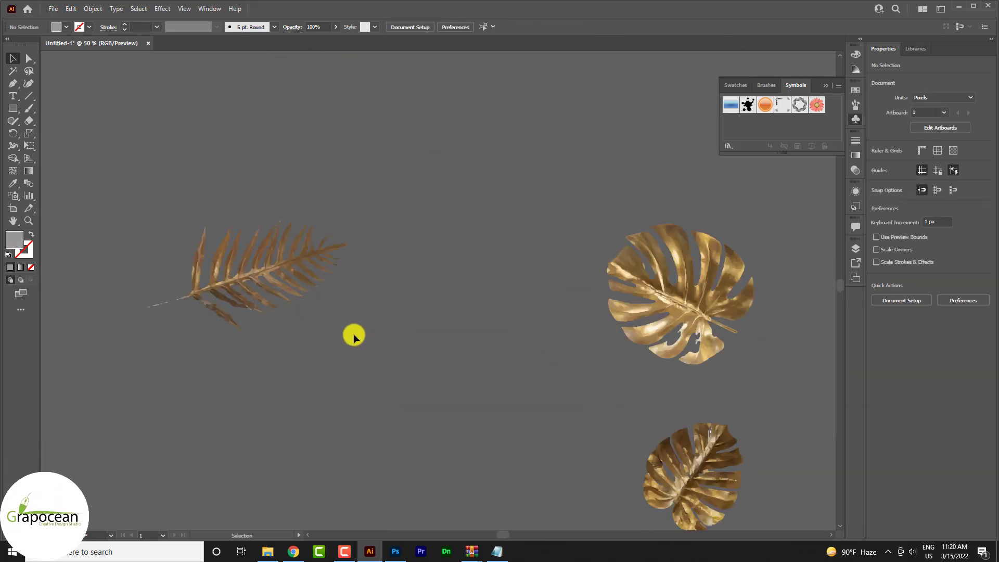
scroll(338, 337, down, 3)
scroll(337, 339, down, 1)
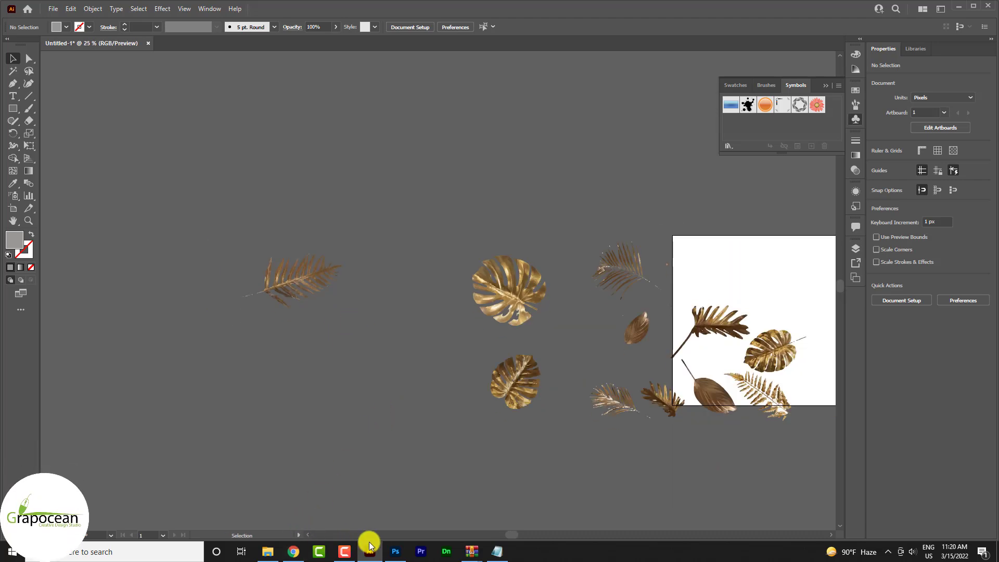
Create a 1255 × 2150 px Photoshop document with its background unlocked into a hidden Layer 0
click(396, 551)
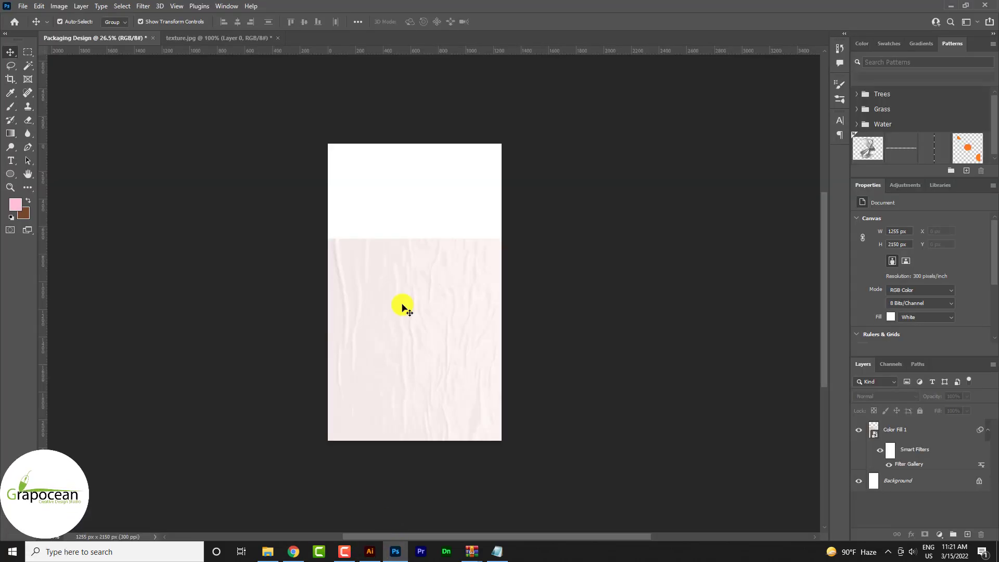
click(21, 6)
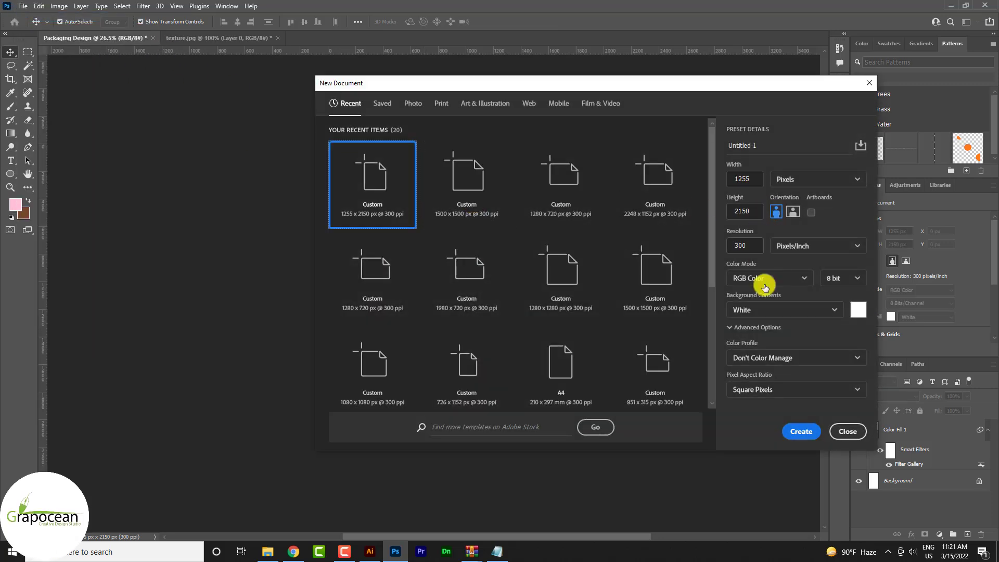
click(792, 426)
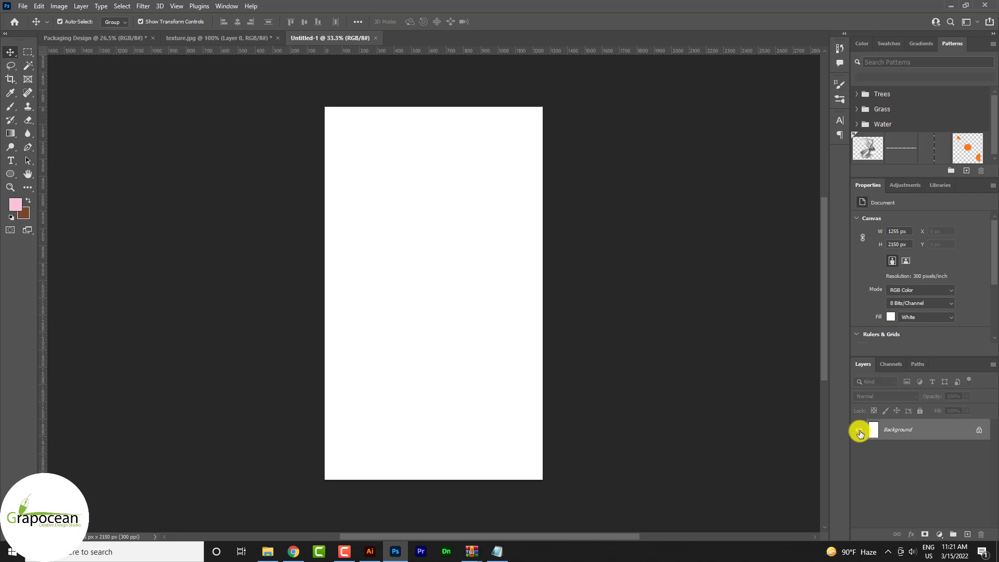
click(965, 431)
click(858, 430)
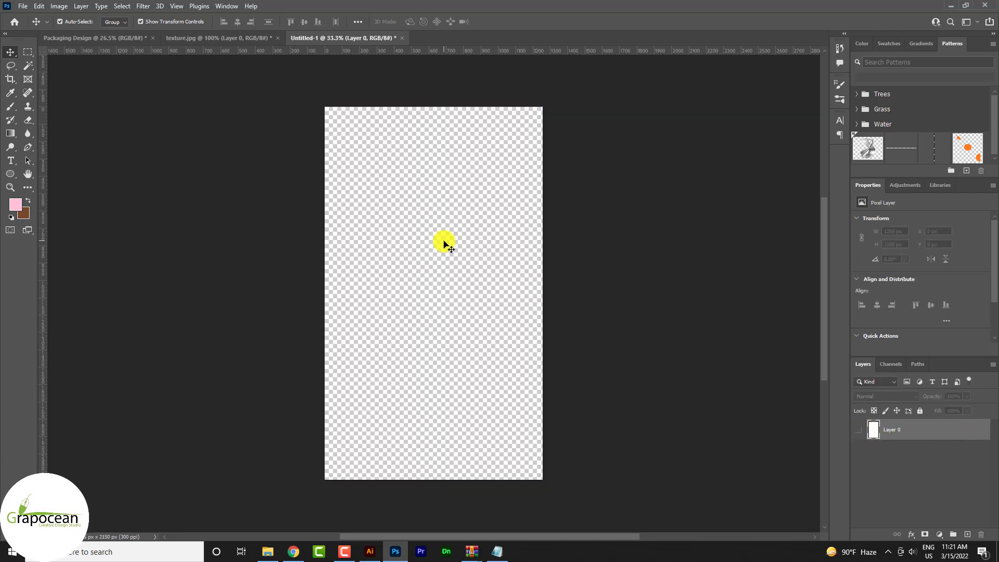
right_click(374, 235)
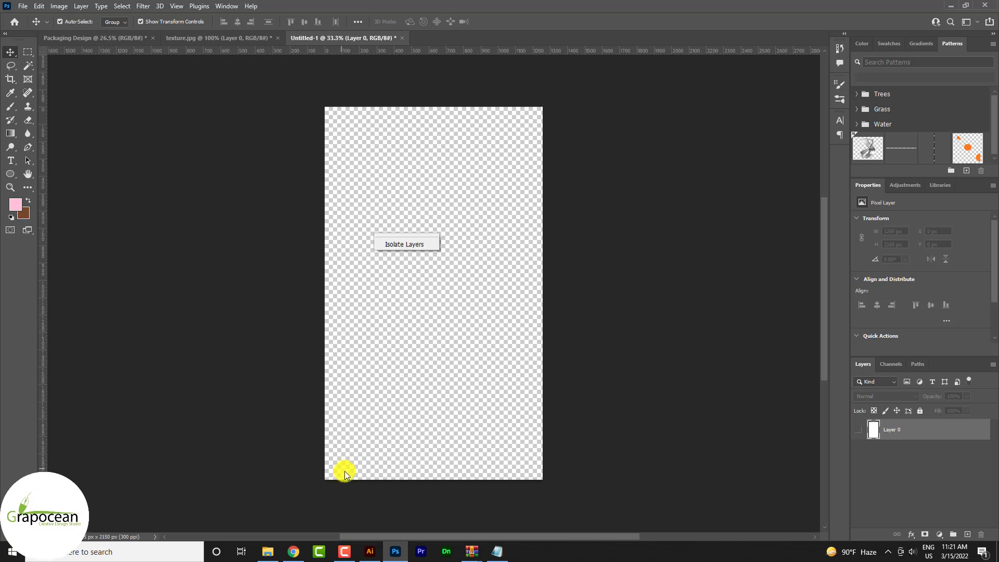
click(362, 552)
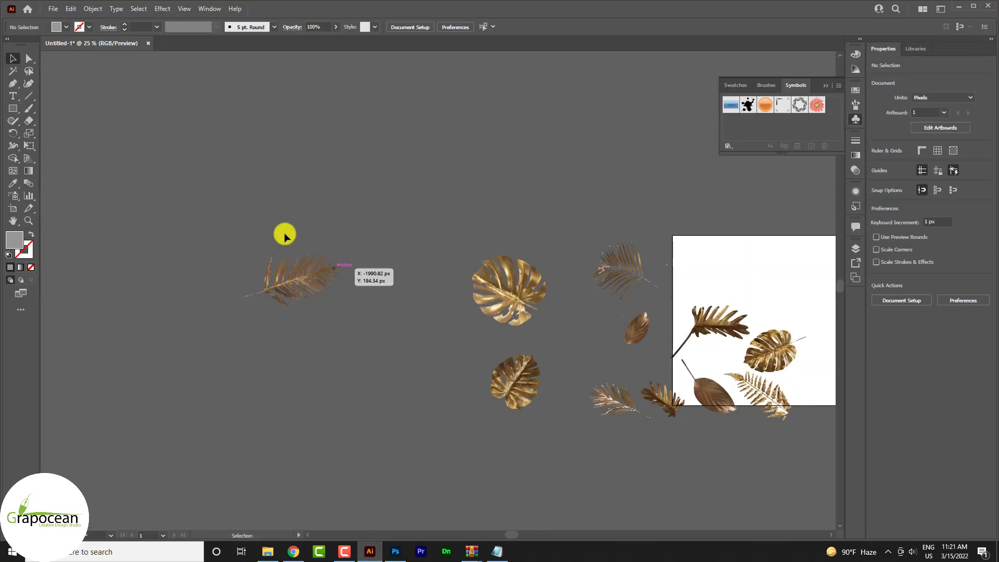
Move the monstera leaf down, shrink it to about 61%, and try deleting a stray mark
mouse_move(513, 390)
mouse_down()
mouse_move(399, 546)
mouse_move(436, 260)
mouse_up()
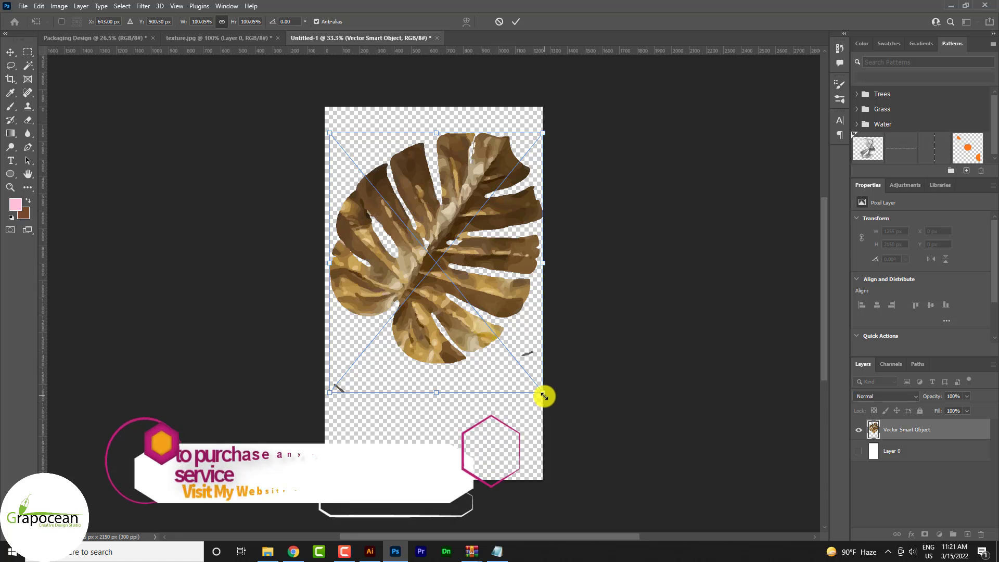
drag(542, 393, 501, 341)
click(515, 21)
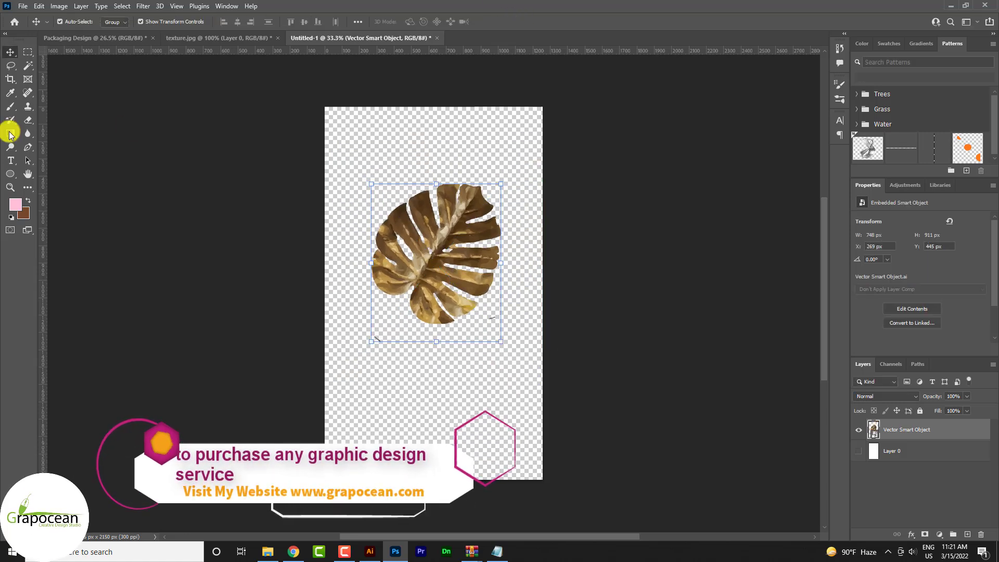
click(25, 52)
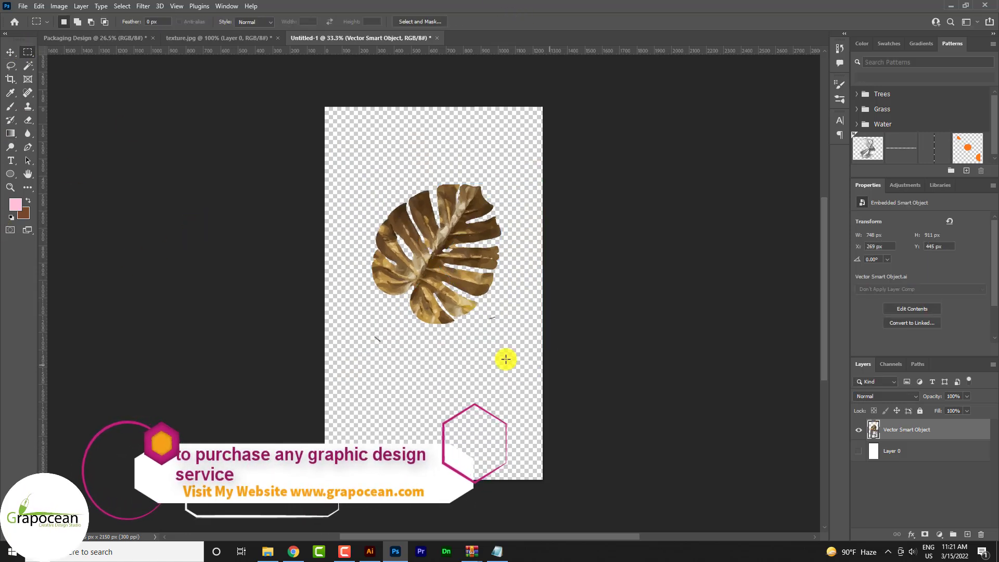
drag(504, 333, 486, 313)
key(Delete)
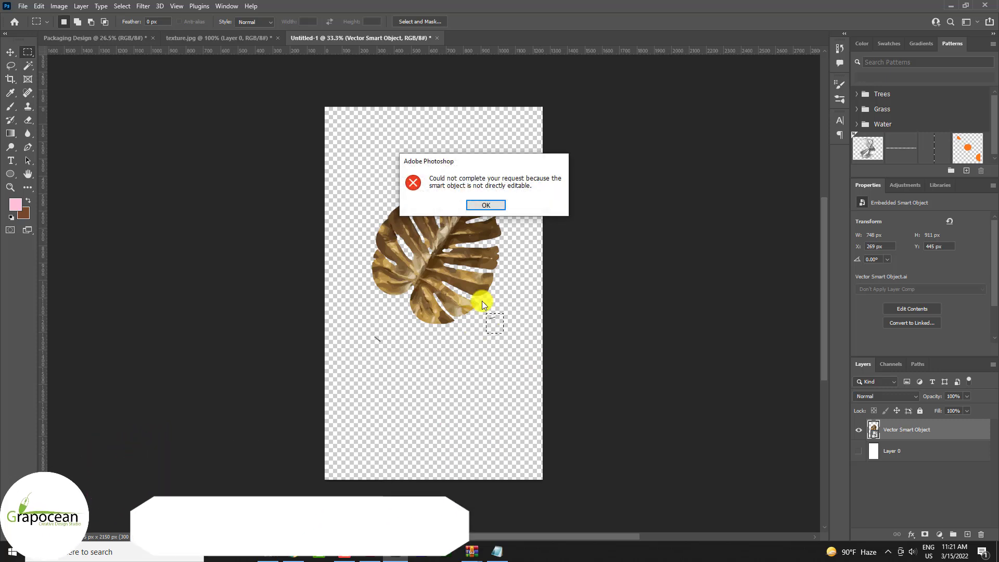
click(488, 205)
Rasterize the leaf layer and scale the leaf down to about half its size
right_click(934, 429)
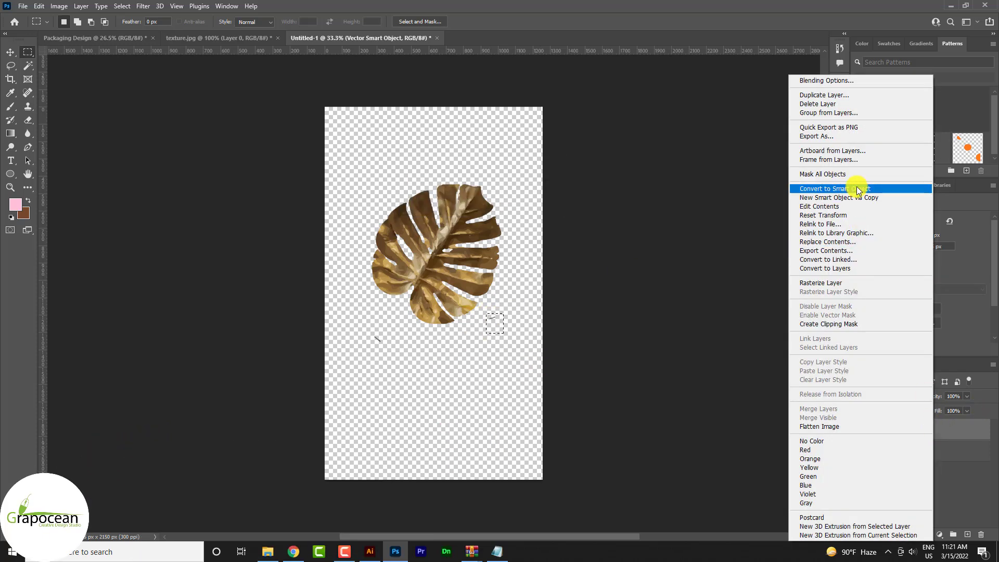
click(852, 283)
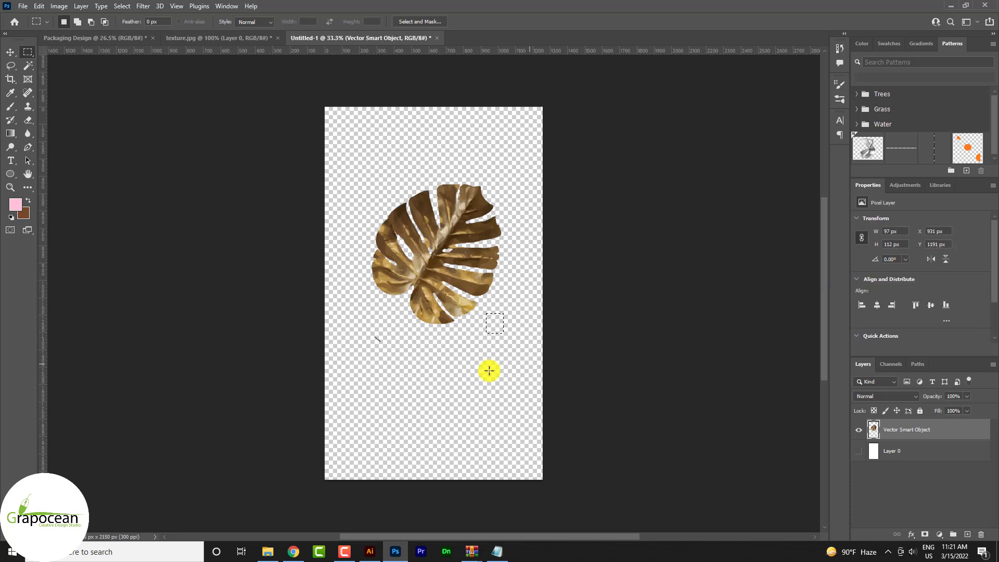
drag(370, 335, 384, 360)
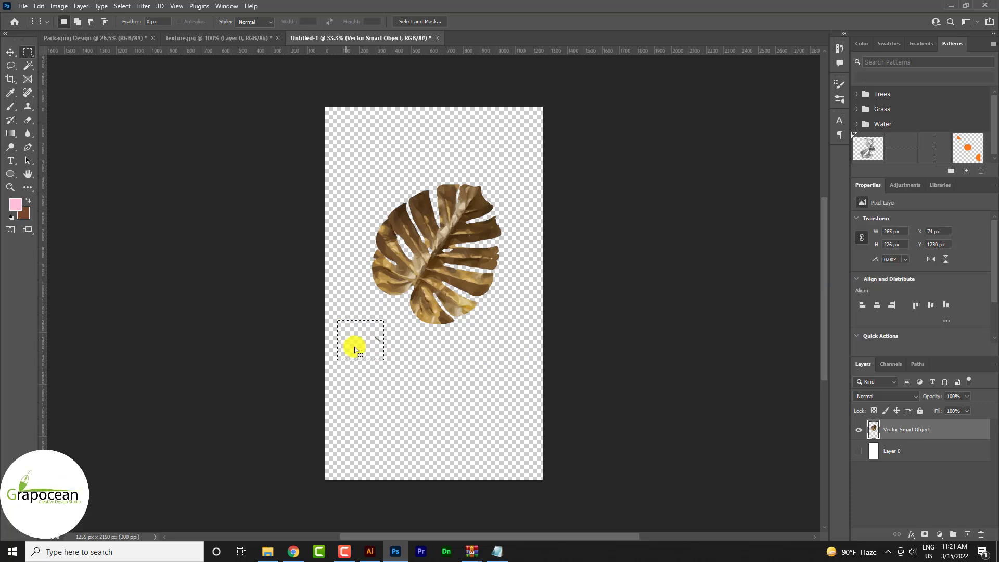
click(28, 52)
click(11, 53)
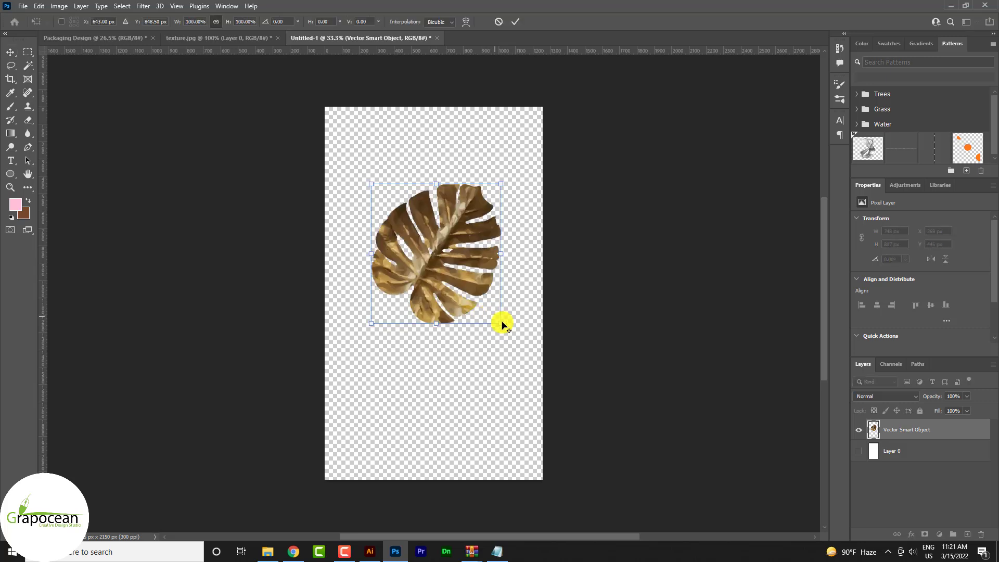
drag(486, 317, 456, 283)
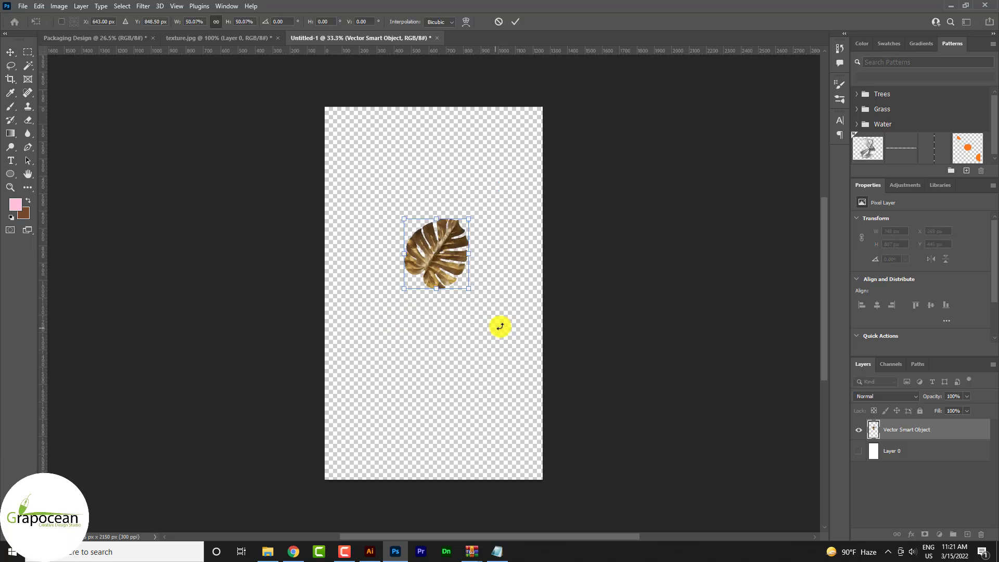
click(517, 22)
click(224, 6)
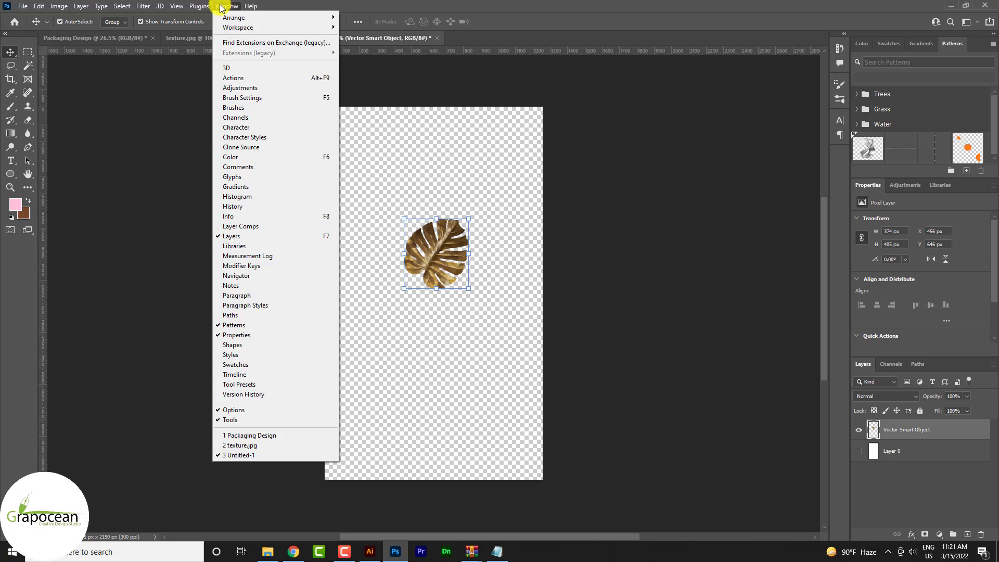
mouse_move(176, 6)
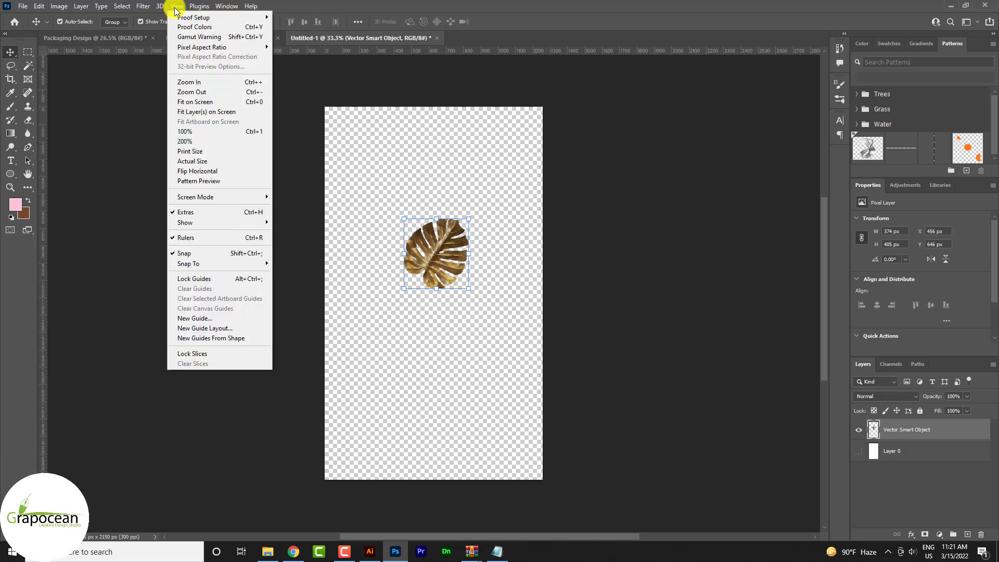
Turn on Pattern Preview and shrink the monstera leaf to 280 × 315 px near the top right
click(210, 181)
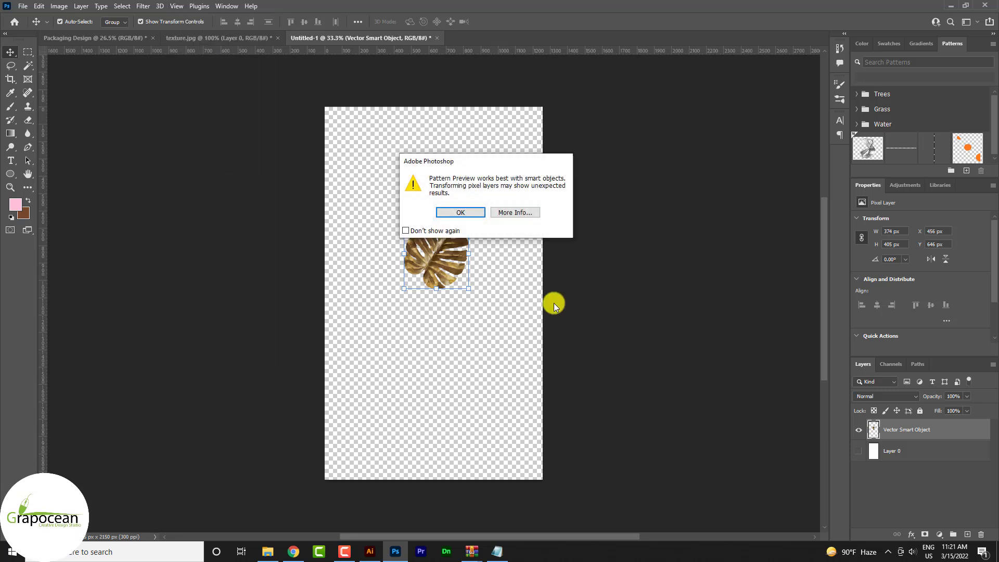
click(460, 212)
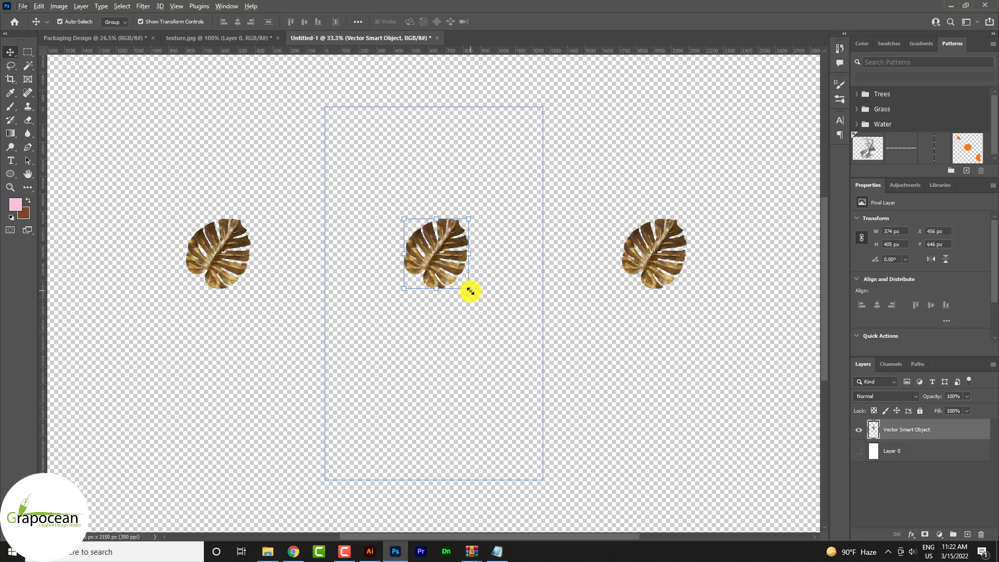
mouse_move(469, 291)
mouse_down()
mouse_move(448, 283)
mouse_move(502, 156)
mouse_up()
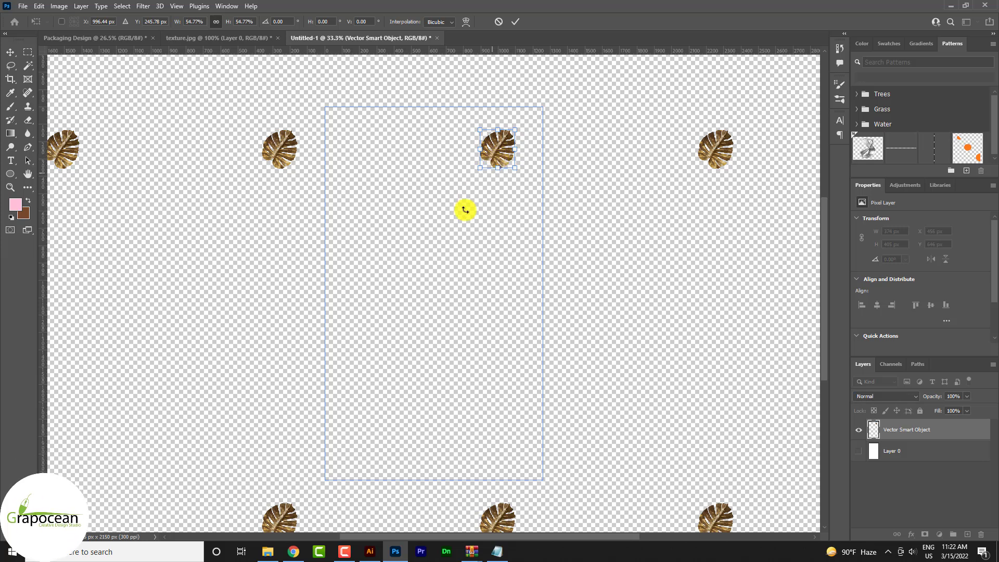
alt+scroll(411, 373, up, 2)
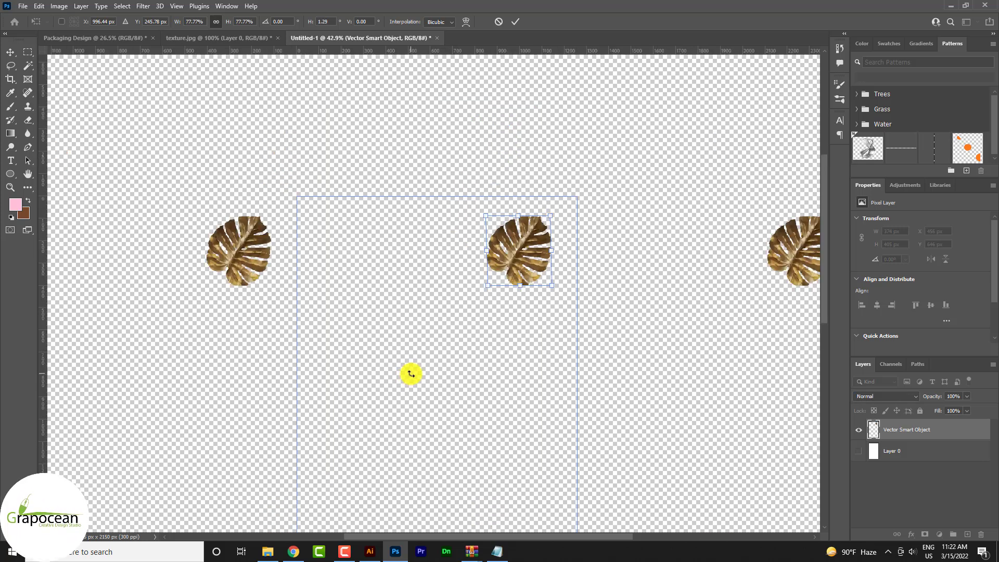
click(515, 21)
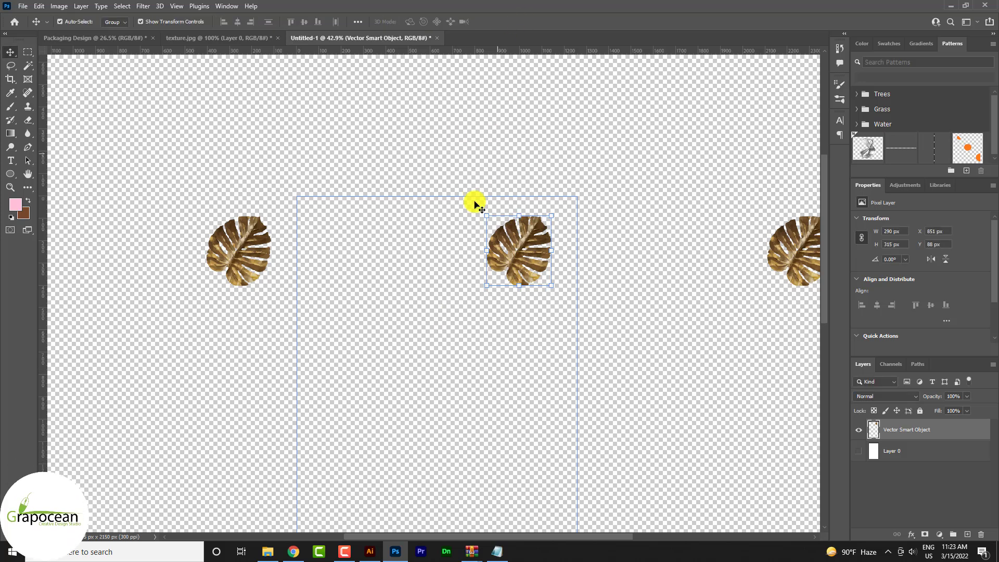
click(445, 315)
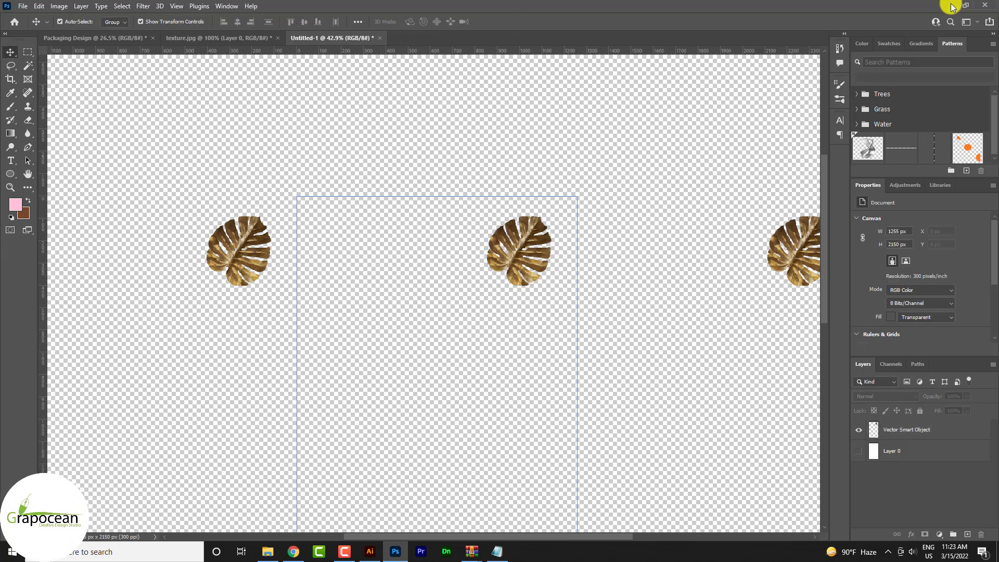
click(369, 551)
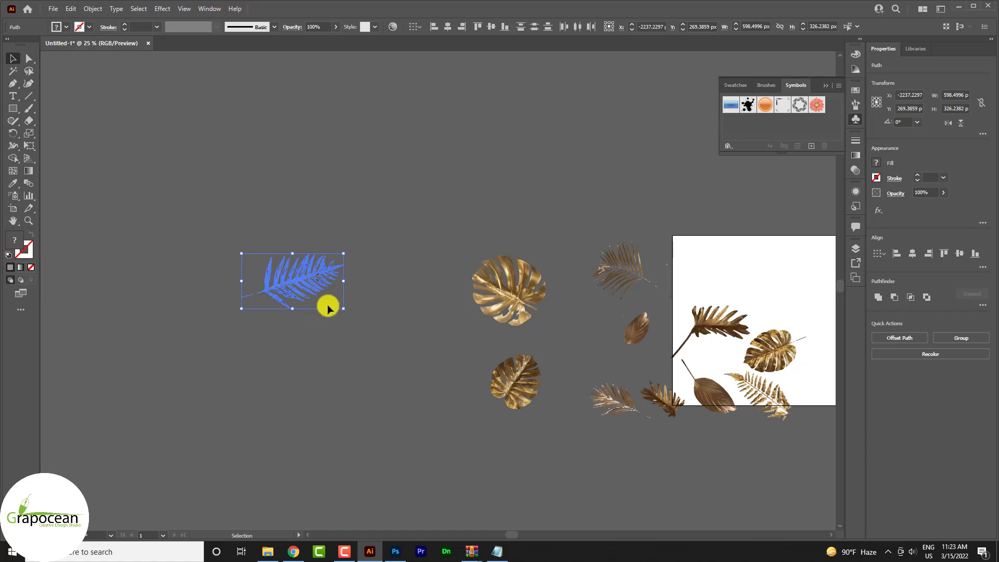
Place the Illustrator fern in the Untitled-1 tile, shrunk to about 20% and rotated
drag(328, 308, 401, 394)
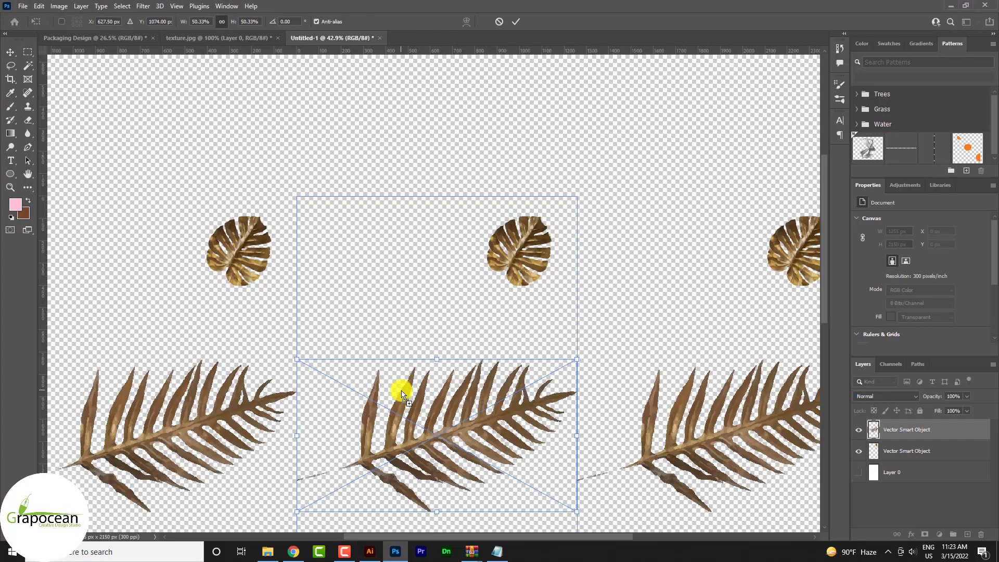
mouse_move(578, 360)
mouse_down()
mouse_move(512, 399)
mouse_move(459, 407)
mouse_move(489, 416)
mouse_move(483, 422)
mouse_up()
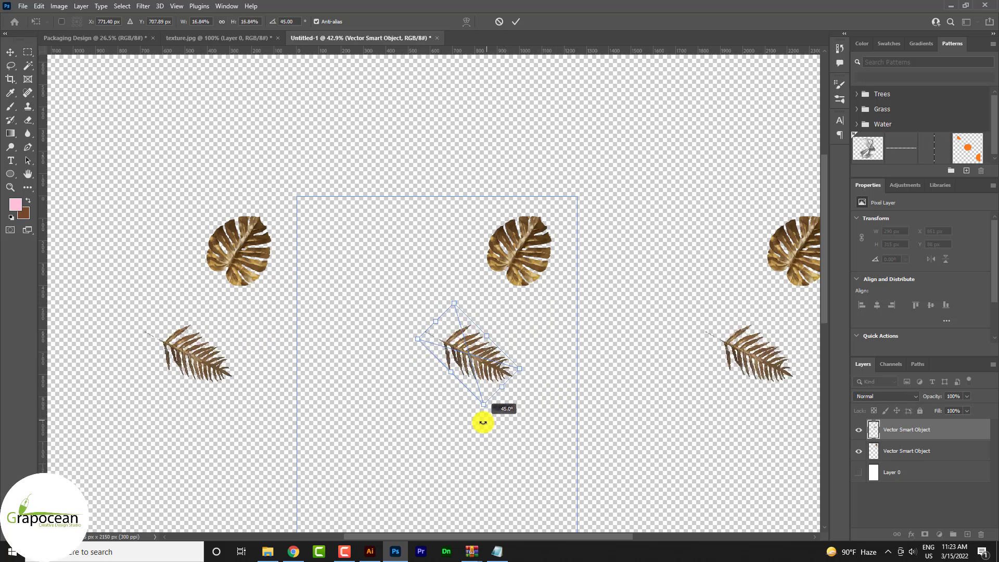
click(516, 21)
scroll(484, 402, down, 3)
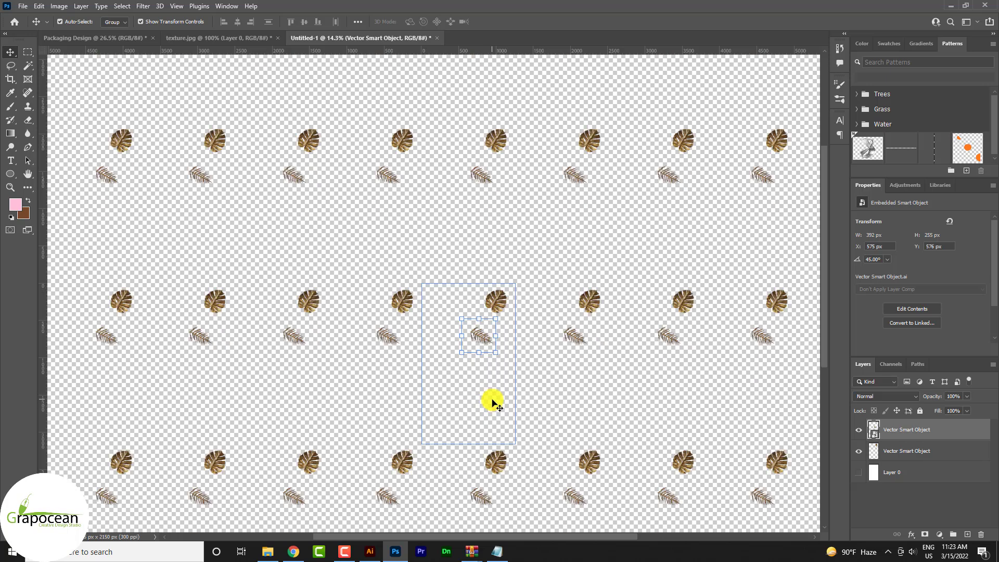
scroll(468, 397, down, 1)
scroll(463, 391, down, 3)
scroll(464, 393, down, 2)
scroll(464, 393, down, 2)
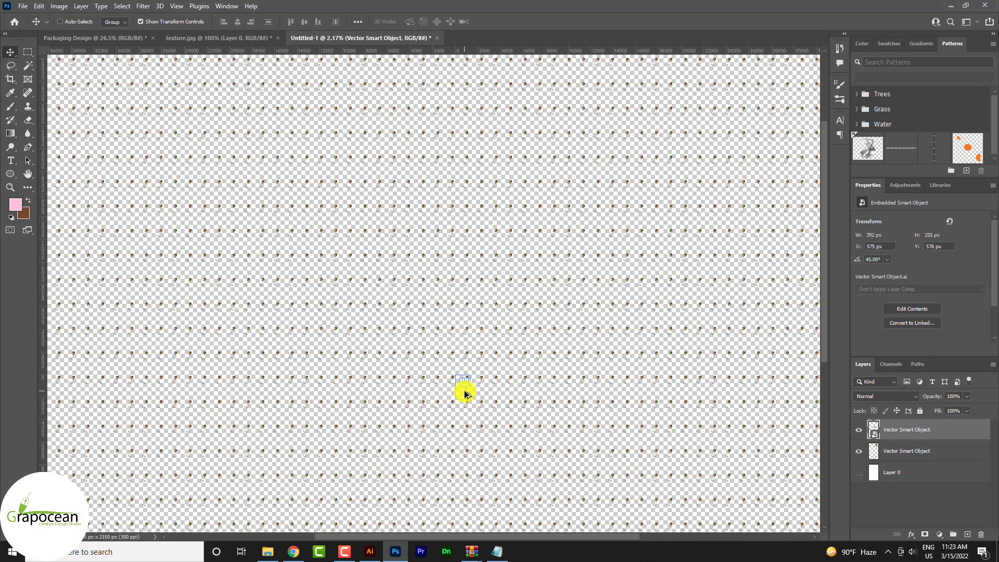
scroll(466, 394, up, 2)
scroll(465, 394, up, 3)
scroll(465, 394, up, 3)
Nudge the fern lower, then rotate it steeper and enlarge it slightly
mouse_move(495, 342)
mouse_down()
mouse_move(488, 353)
mouse_move(492, 344)
mouse_up()
click(509, 380)
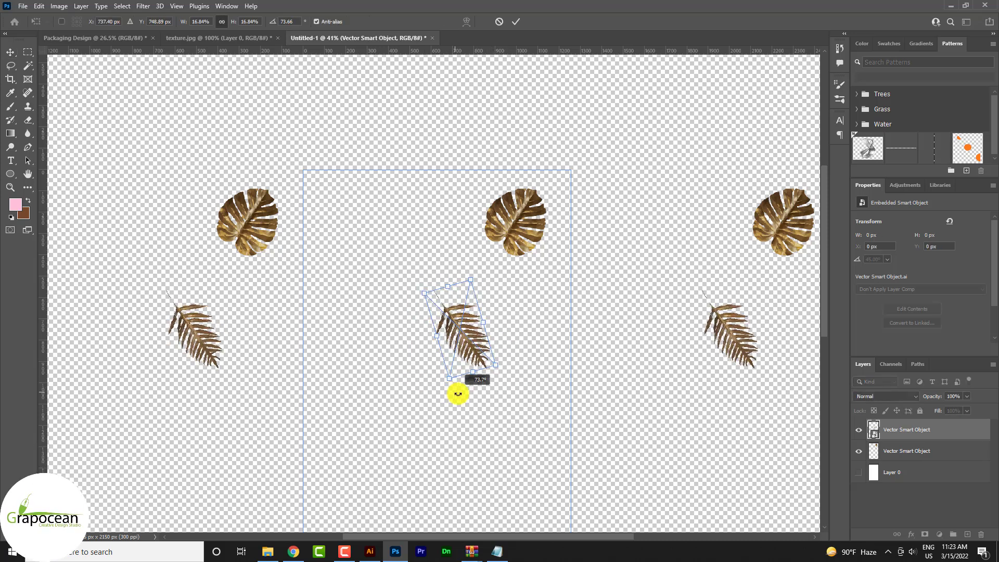
mouse_move(490, 383)
mouse_down()
mouse_move(518, 384)
mouse_move(542, 402)
mouse_move(506, 354)
mouse_up()
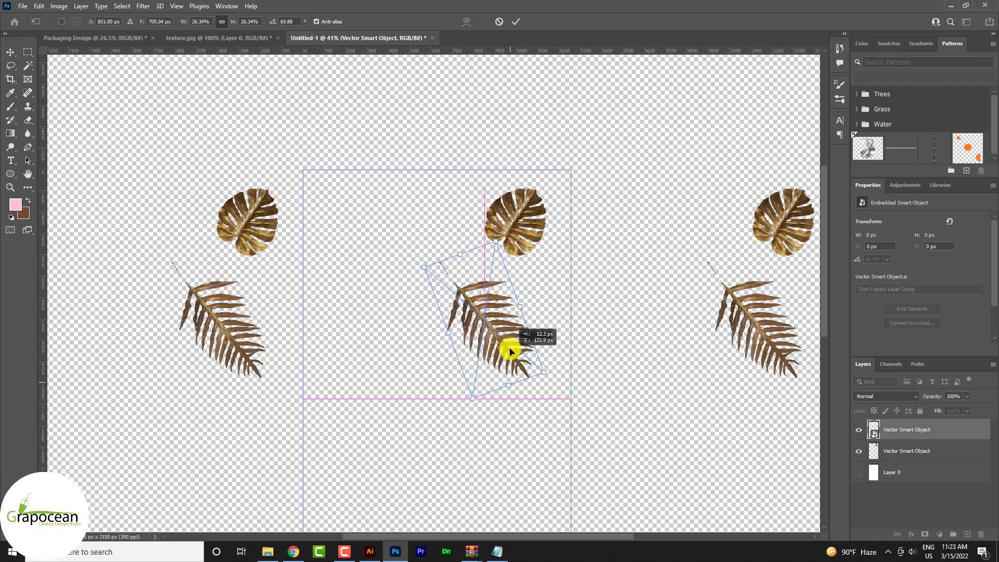
click(519, 22)
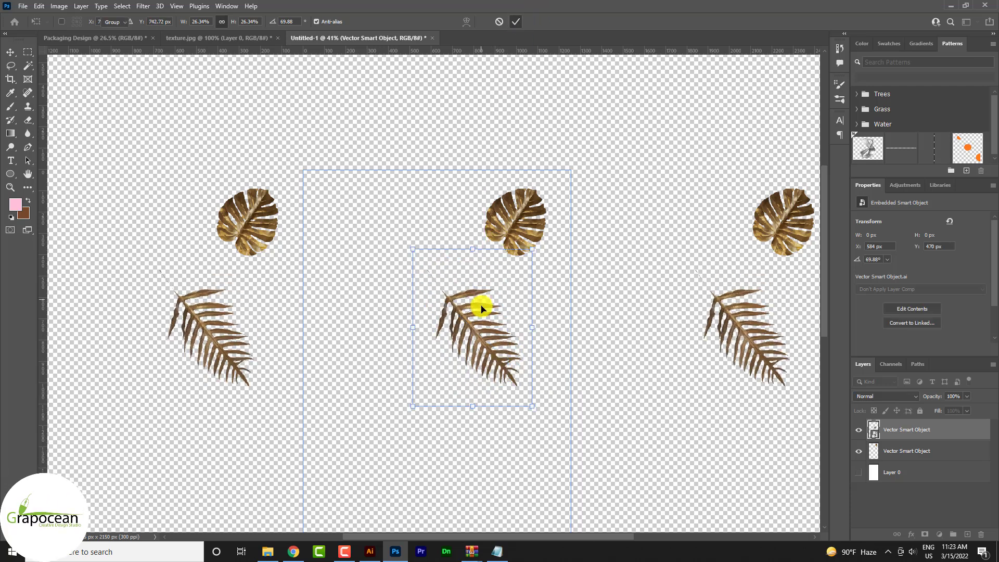
Move the fern and monstera together lower in the tile, then return to Illustrator
shift+click(511, 234)
drag(512, 234, 506, 333)
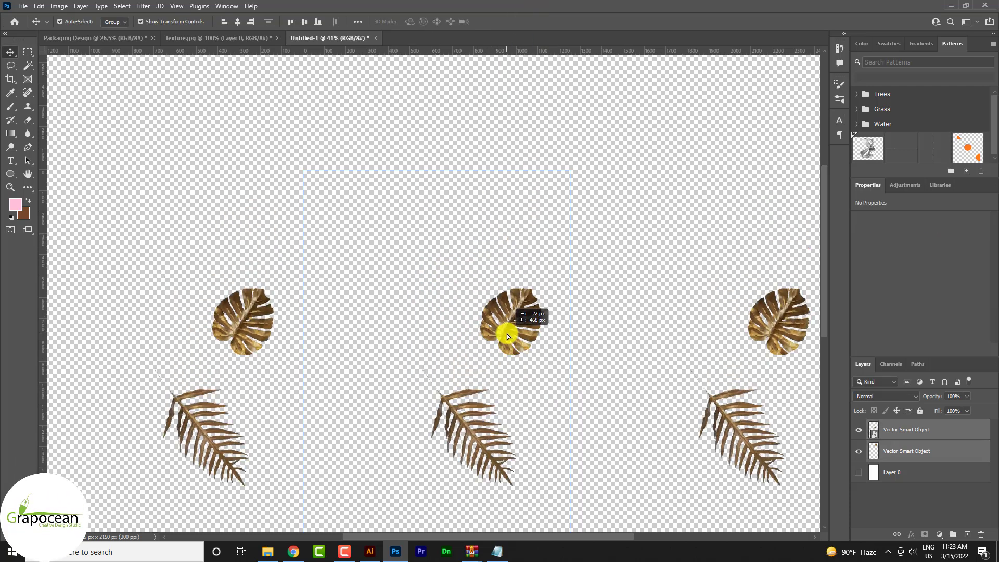
scroll(401, 281, down, 1)
scroll(401, 281, down, 3)
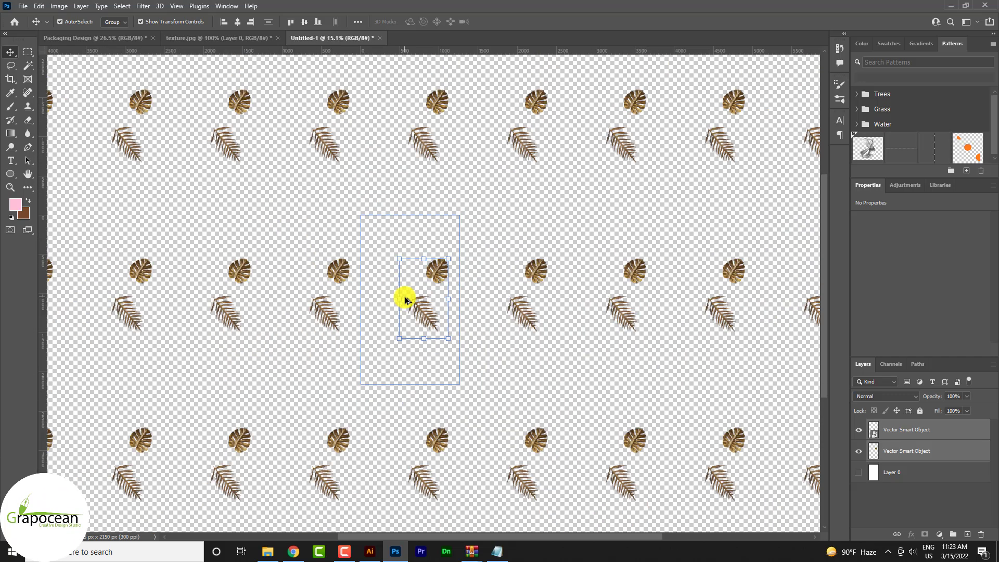
scroll(404, 299, down, 1)
scroll(413, 301, up, 2)
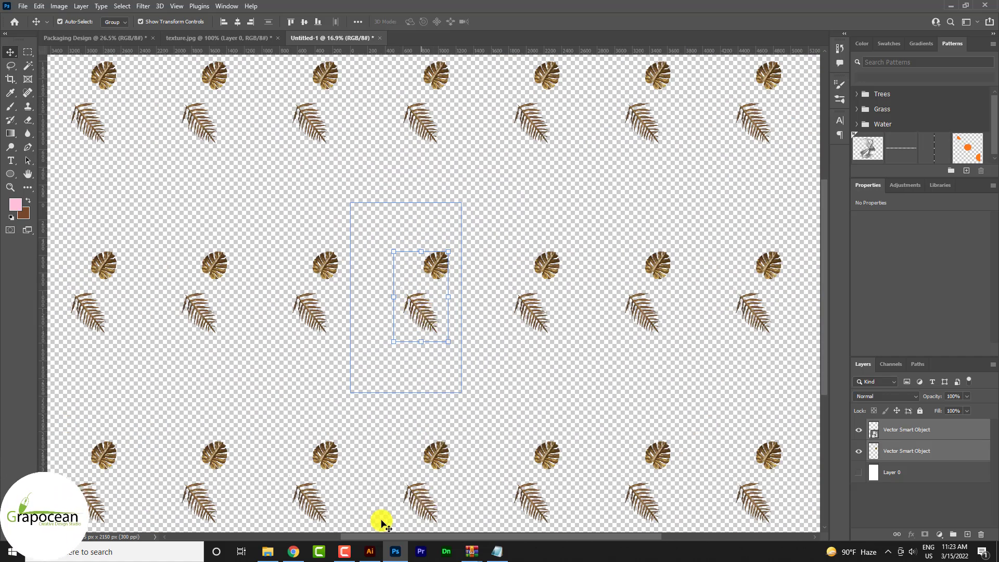
click(370, 552)
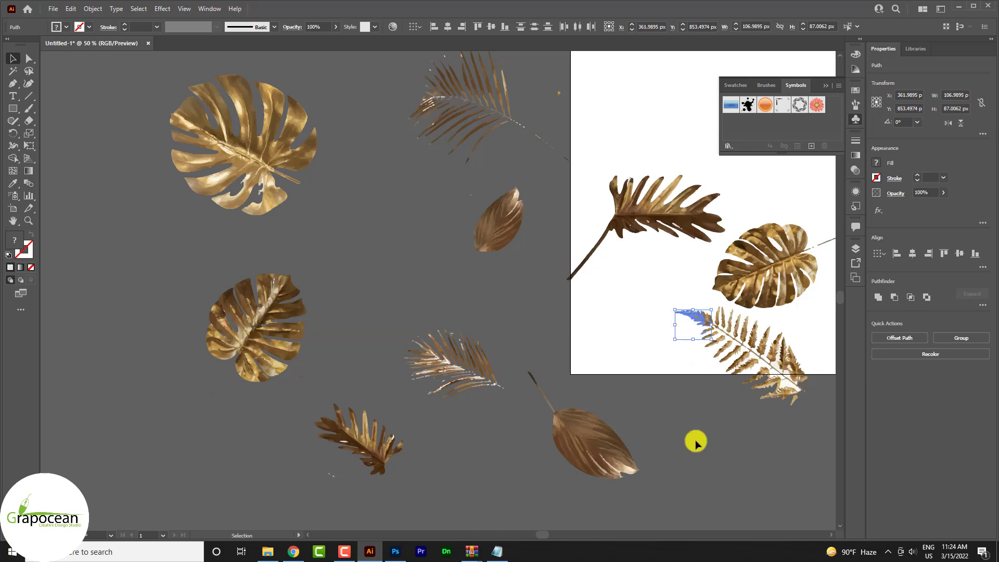
Bring the oval gold leaf into the tile, scaled under 40%, at the upper left
mouse_move(595, 456)
mouse_down()
mouse_move(406, 553)
mouse_move(422, 510)
mouse_up()
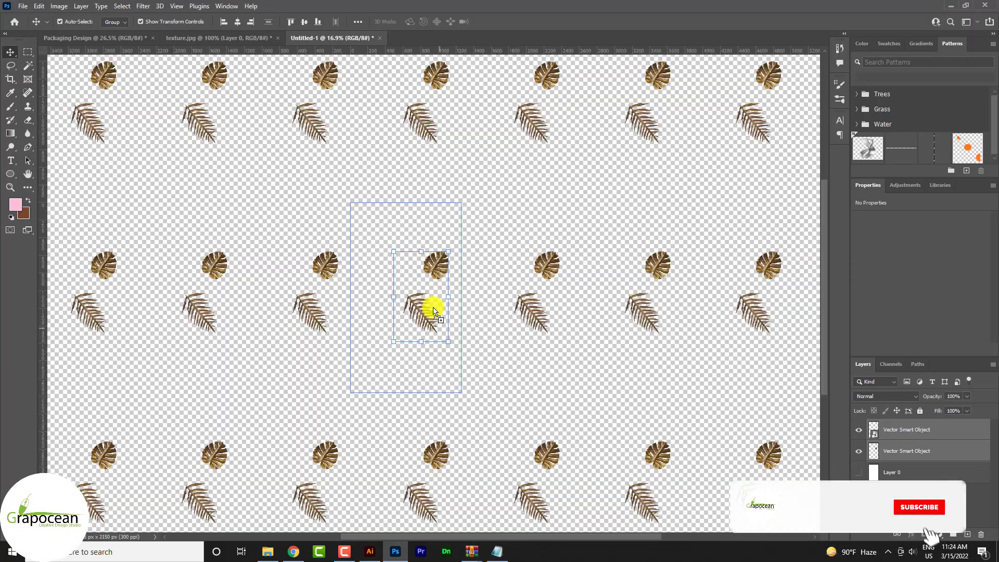
drag(434, 311, 431, 308)
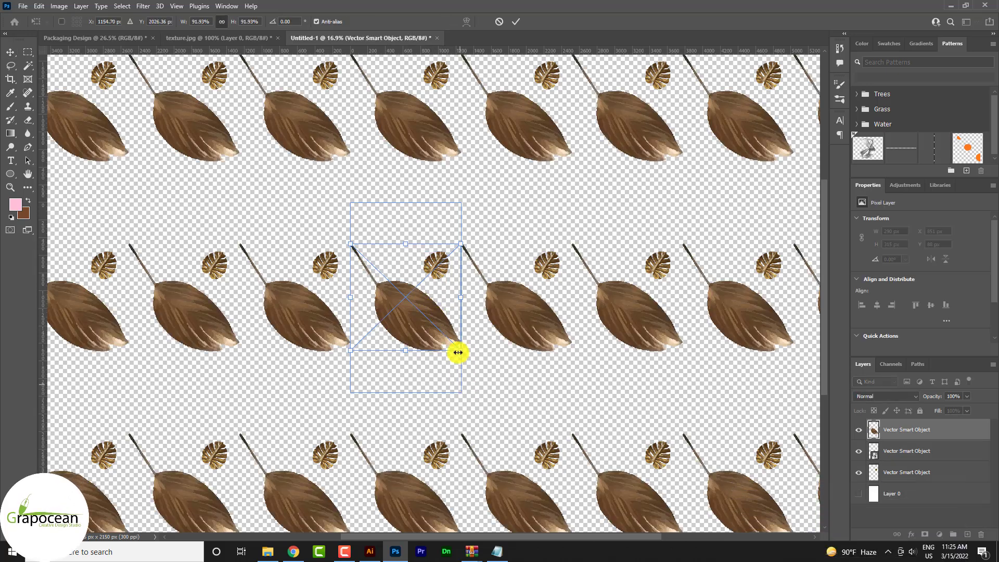
drag(457, 352, 386, 324)
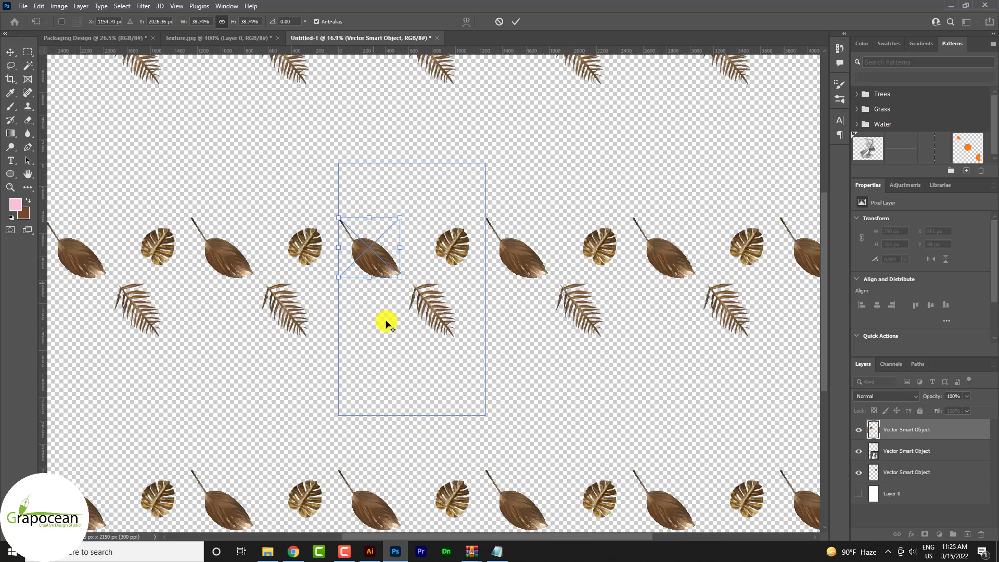
scroll(386, 323, up, 1)
mouse_move(379, 263)
mouse_down()
mouse_move(413, 278)
mouse_move(386, 230)
mouse_up()
key(Return)
scroll(403, 304, up, 1)
Shift the fern and monstera, select all three leaf layers, and start Define Pattern
mouse_move(446, 312)
mouse_down()
mouse_move(432, 382)
mouse_move(420, 384)
mouse_up()
drag(491, 216, 486, 283)
scroll(486, 339, down, 3)
scroll(455, 314, down, 1)
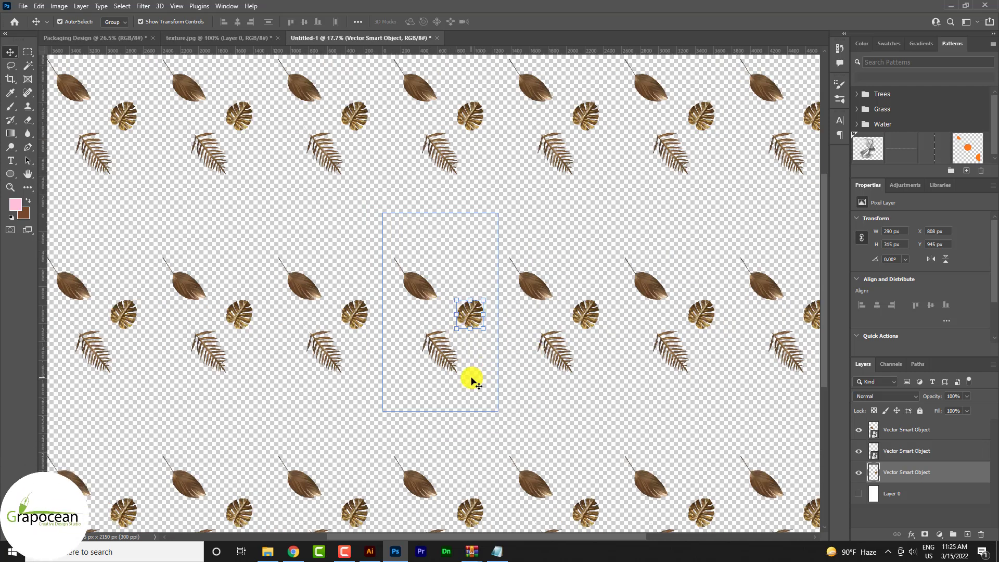
shift+click(934, 452)
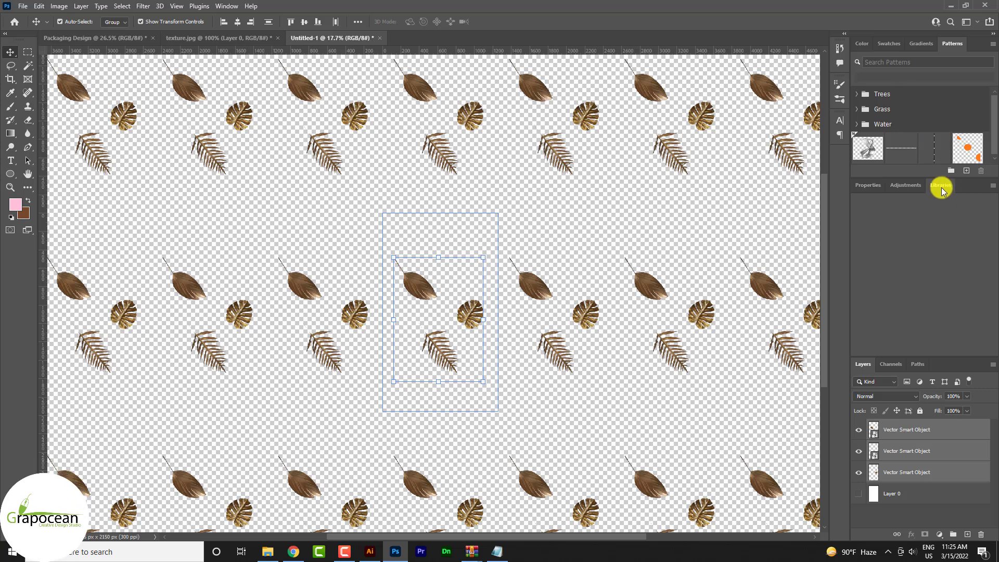
click(967, 173)
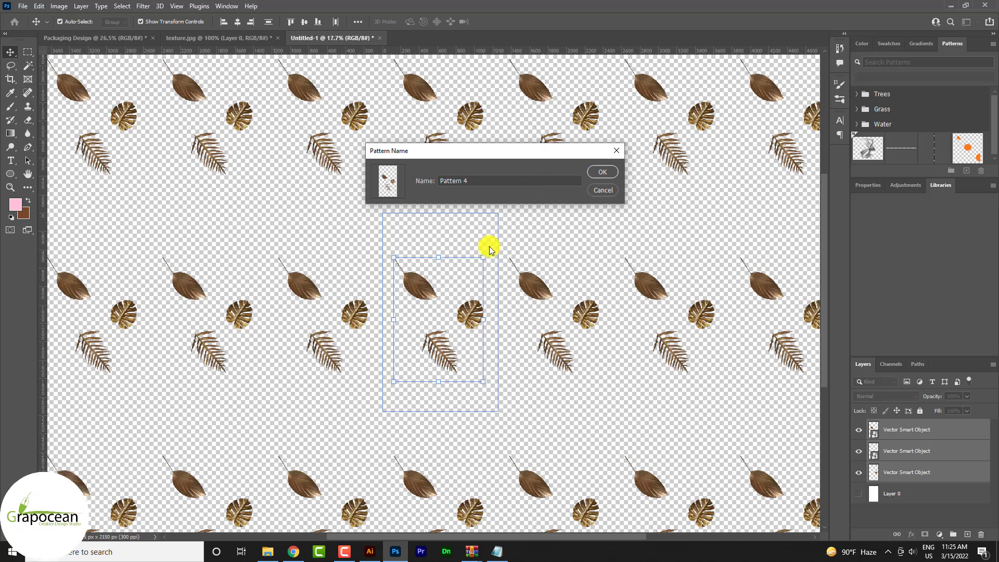
Save the tile as Pattern 4 and draw a rectangle over the Packaging Design canvas
click(603, 171)
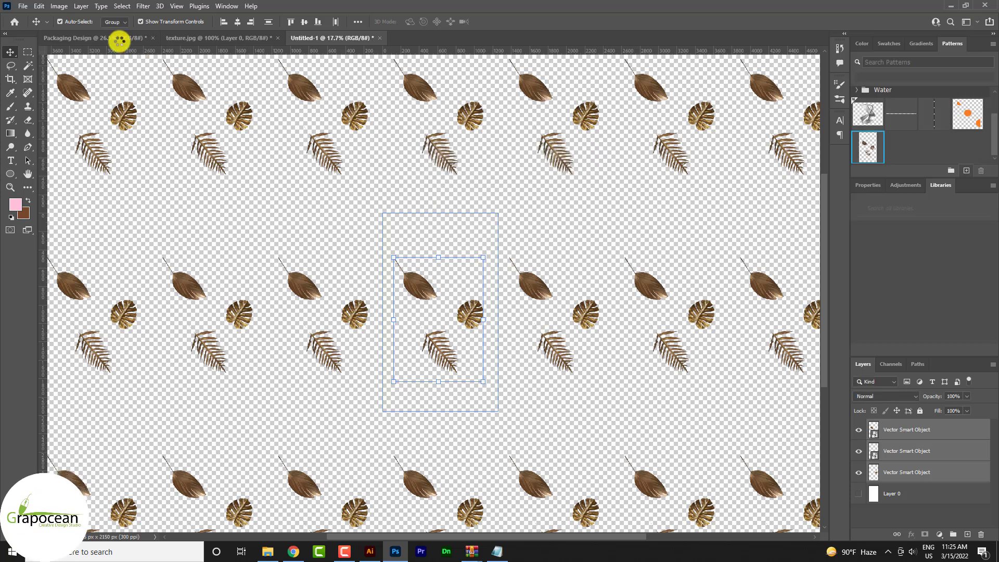
click(119, 39)
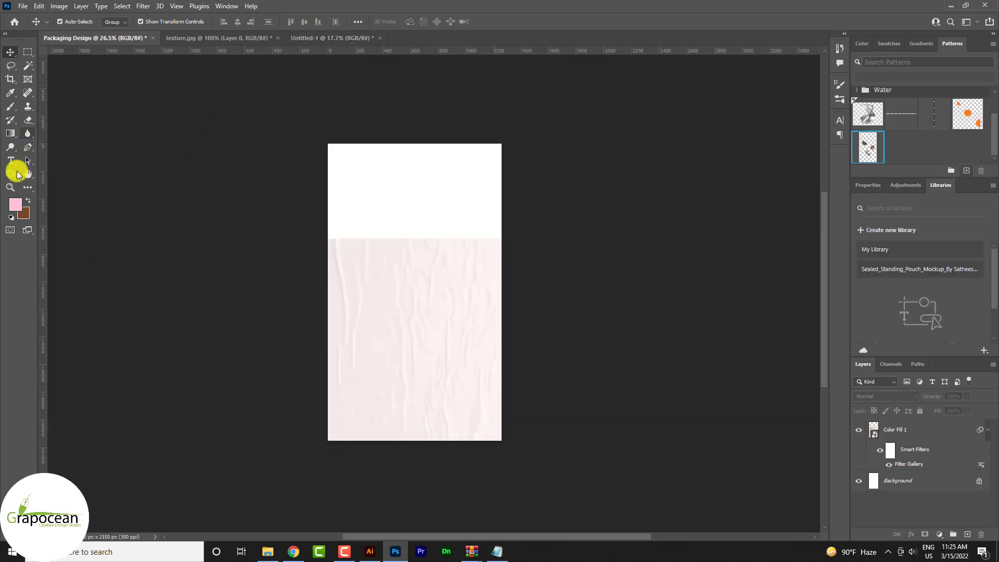
right_click(18, 174)
click(58, 173)
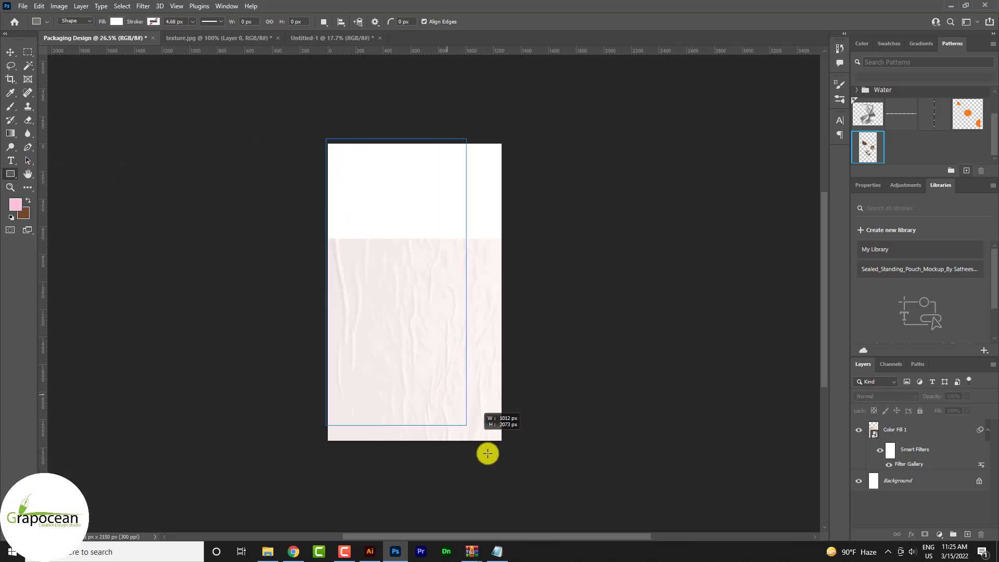
drag(508, 450, 504, 448)
Fill the rectangle with the three-leaf gold pattern and nudge it into place
click(116, 21)
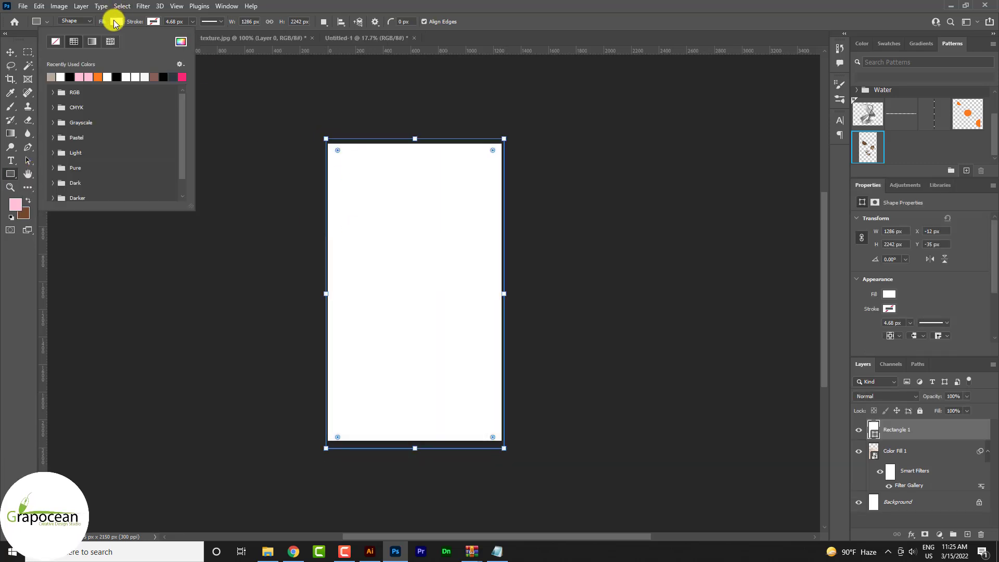
click(109, 42)
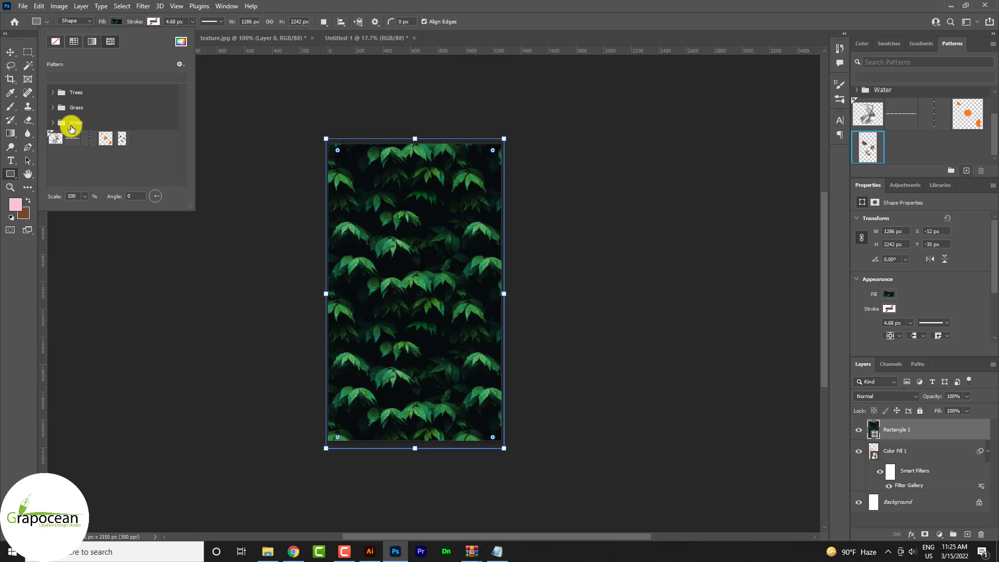
click(123, 140)
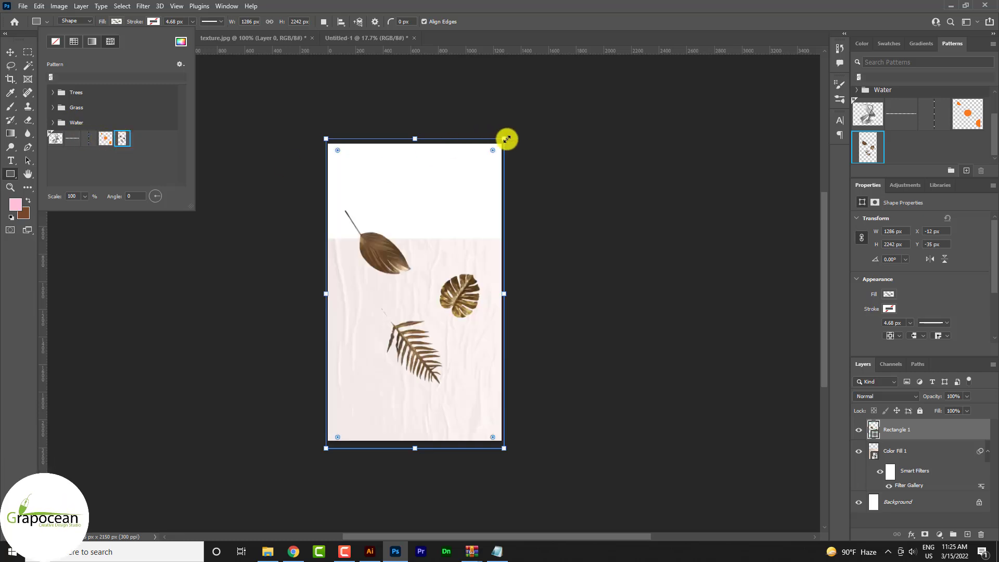
drag(507, 139, 479, 211)
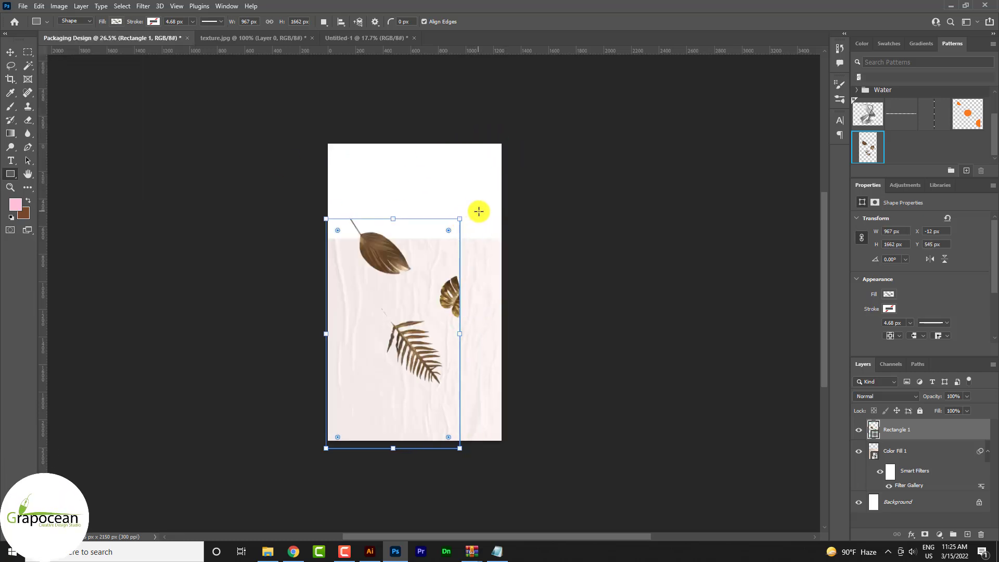
click(10, 52)
drag(465, 323, 460, 310)
Enlarge the pattern rectangle beyond the canvas and convert it to a smart object
key(ctrl+t)
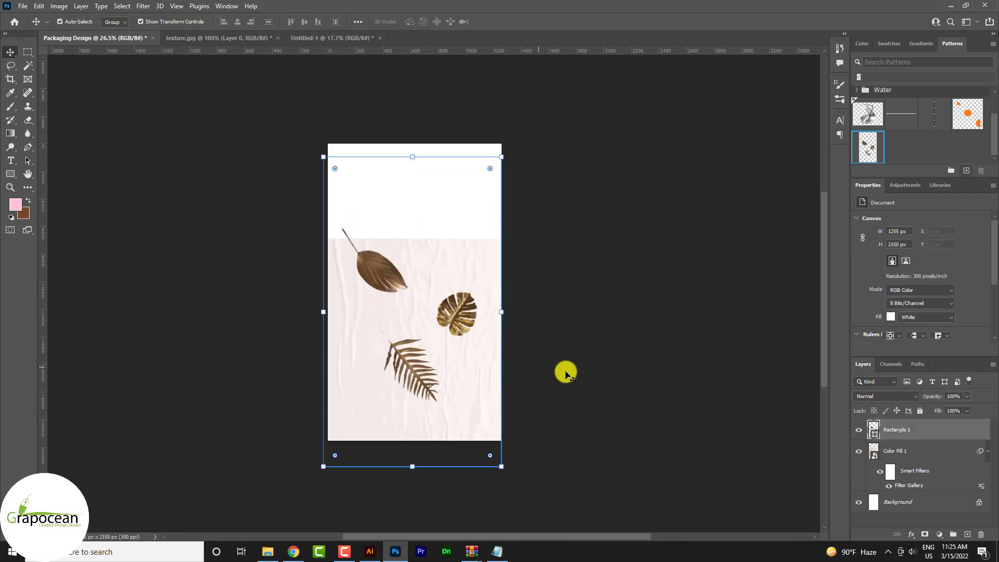
mouse_move(502, 454)
mouse_down()
mouse_move(446, 406)
mouse_move(618, 521)
mouse_move(680, 542)
mouse_move(703, 524)
mouse_move(486, 368)
mouse_move(503, 410)
mouse_move(547, 428)
mouse_move(455, 402)
mouse_move(484, 432)
mouse_move(469, 427)
mouse_up()
scroll(486, 357, down, 2)
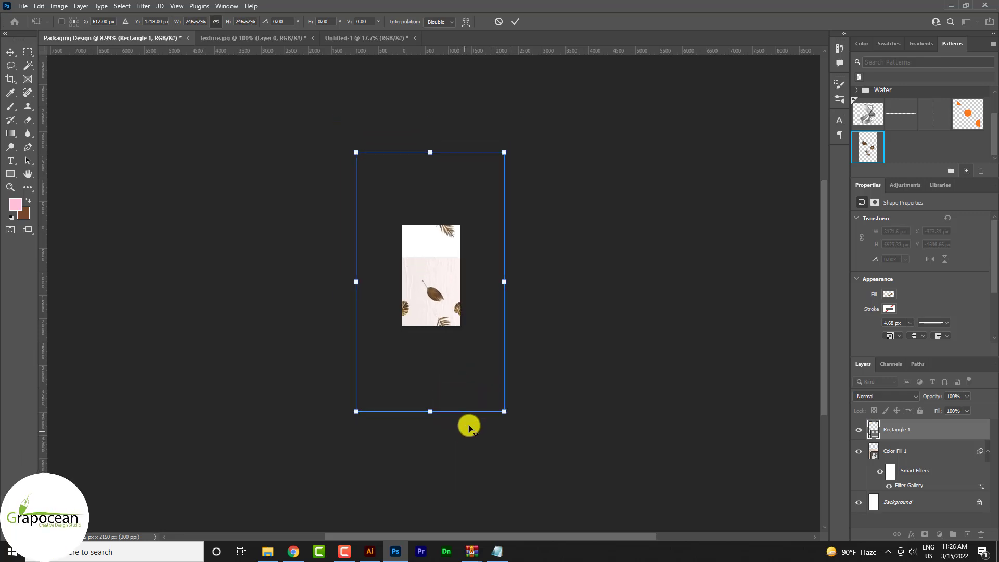
click(520, 21)
right_click(913, 430)
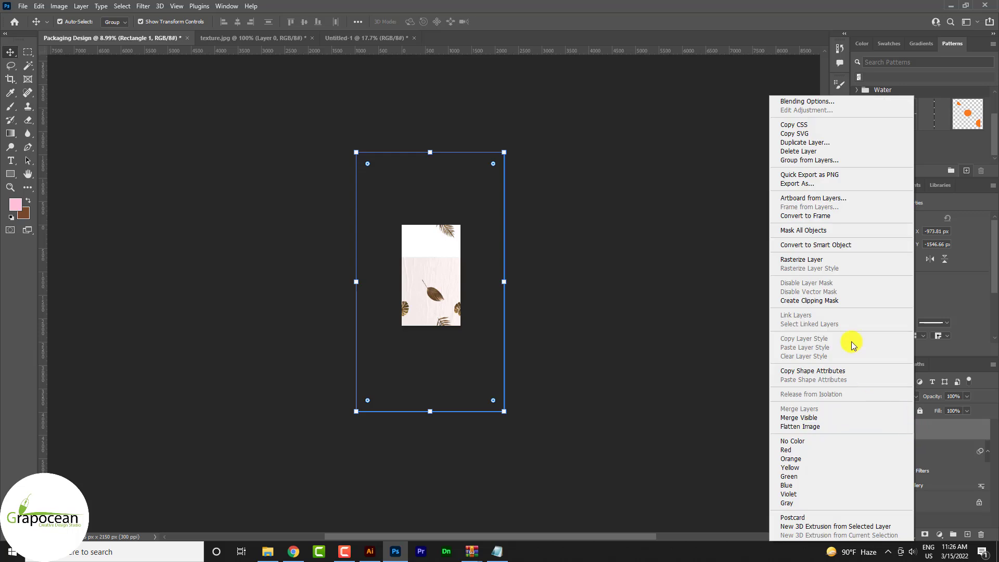
click(834, 245)
Rescale and reposition the pattern smart object so leaves frame the canvas edges
key(ctrl+t)
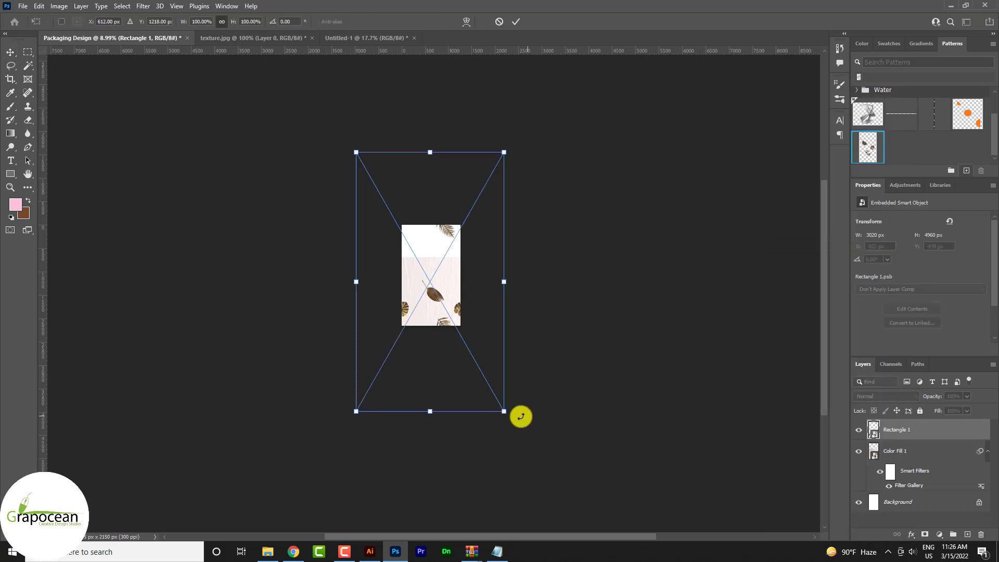
drag(503, 410, 440, 382)
scroll(439, 348, up, 2)
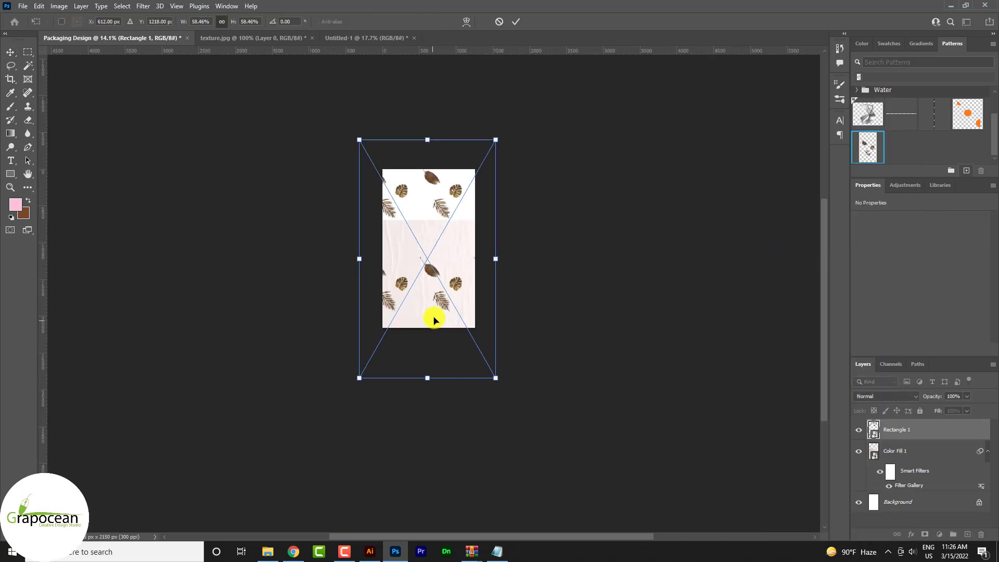
drag(435, 313, 443, 322)
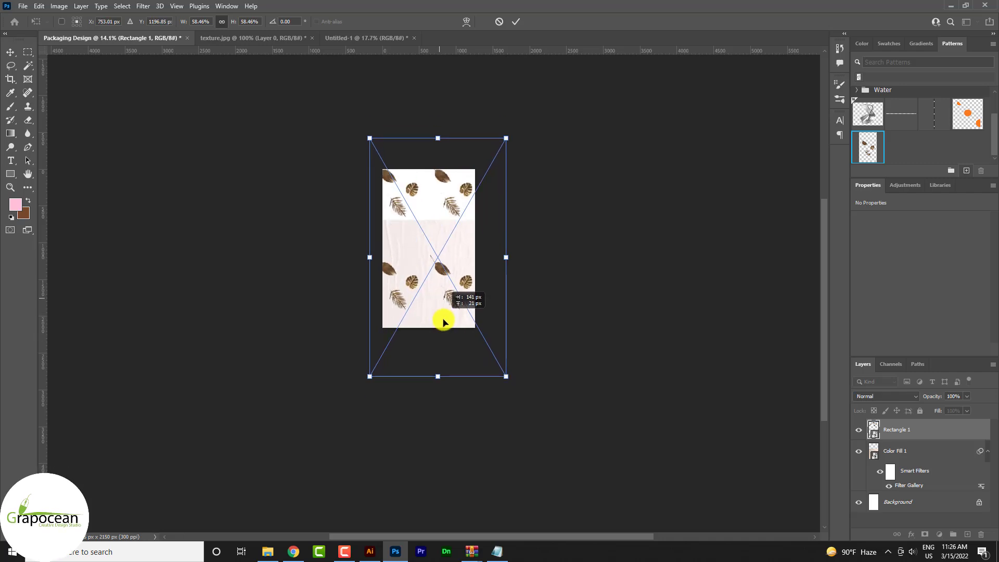
drag(511, 375, 515, 415)
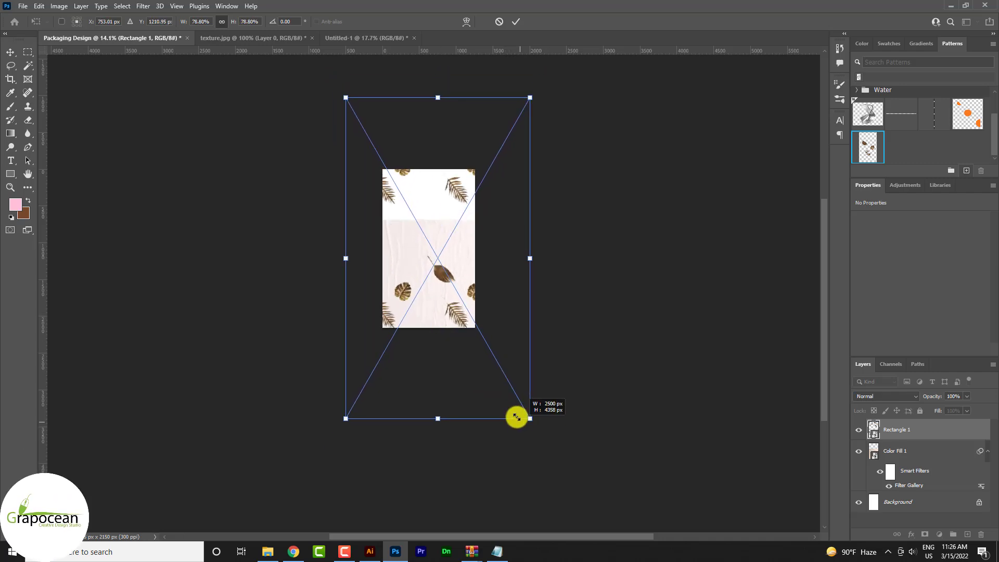
drag(471, 364, 492, 371)
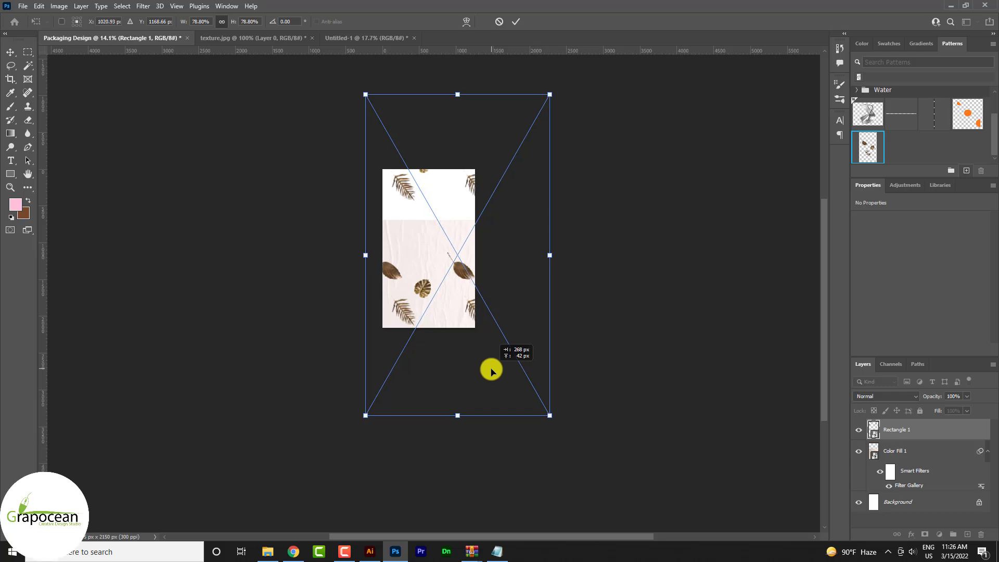
click(520, 26)
Stretch the pink paper texture layer to cover the whole canvas
scroll(442, 173, up, 3)
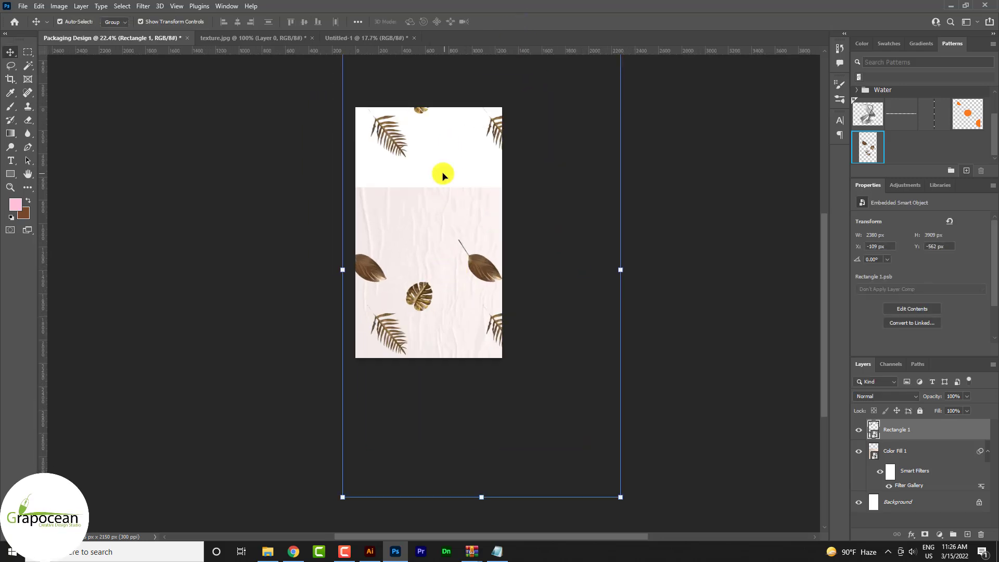
scroll(442, 172, up, 1)
scroll(441, 173, down, 1)
ctrl+click(415, 252)
drag(415, 251, 408, 149)
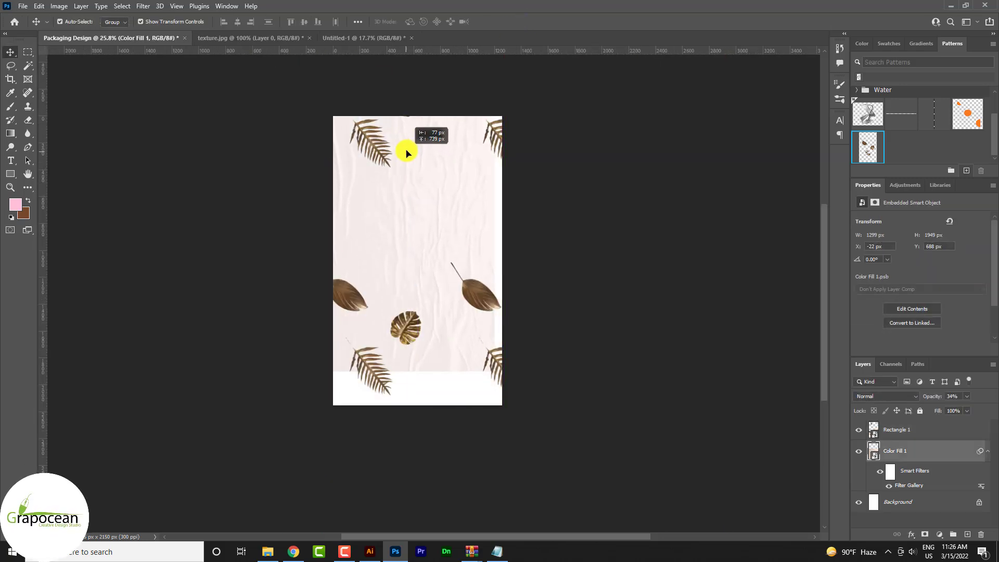
drag(413, 216, 450, 241)
click(513, 352)
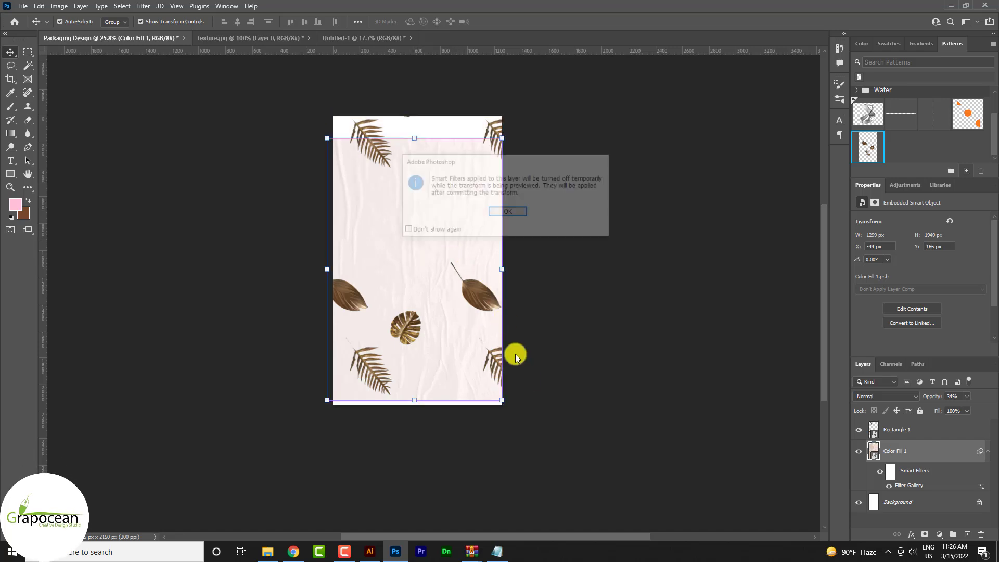
click(508, 212)
drag(508, 403, 537, 464)
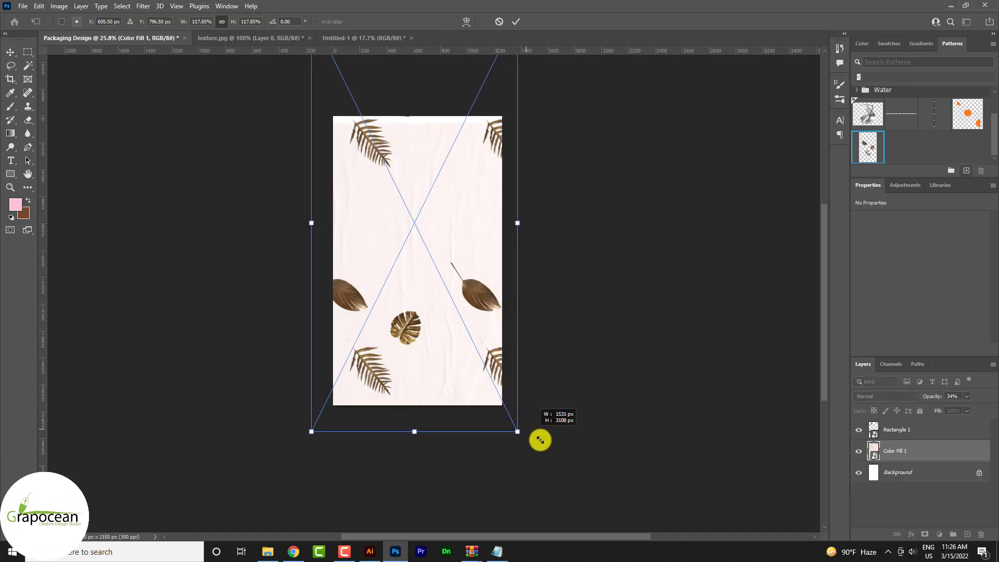
click(517, 22)
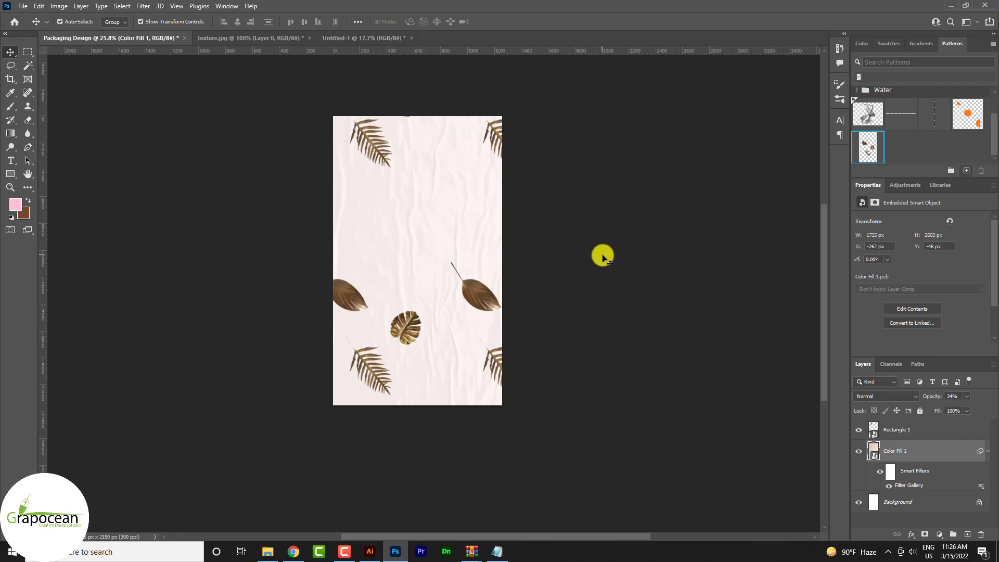
click(514, 243)
Zoom out and close Untitled-1 without saving changes
key(ctrl+minus)
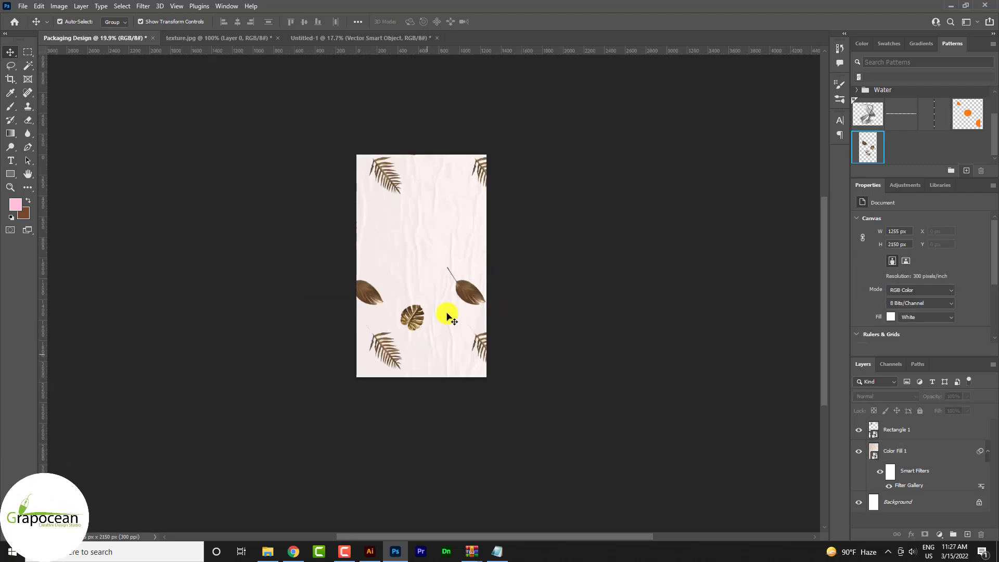
click(434, 40)
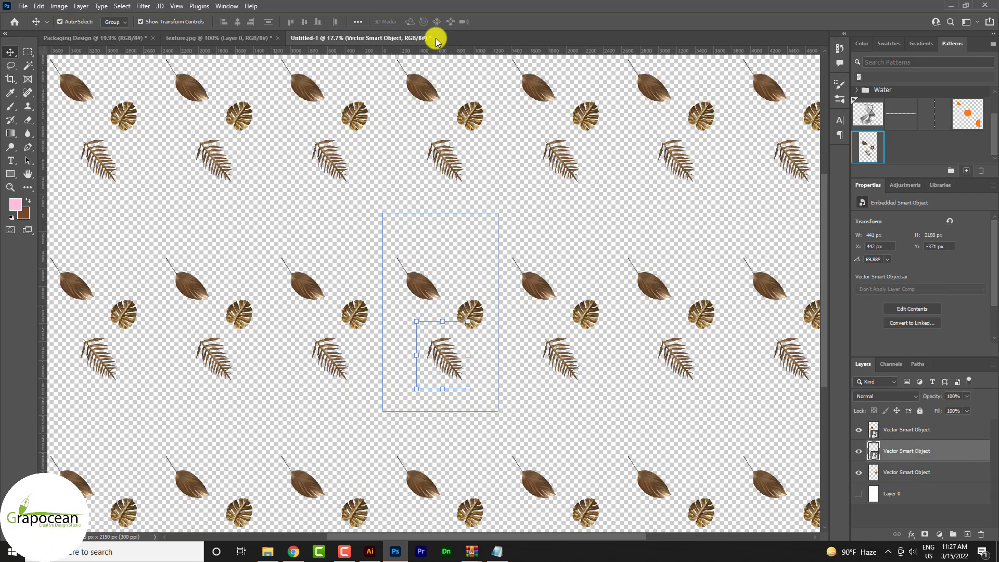
click(435, 40)
click(502, 203)
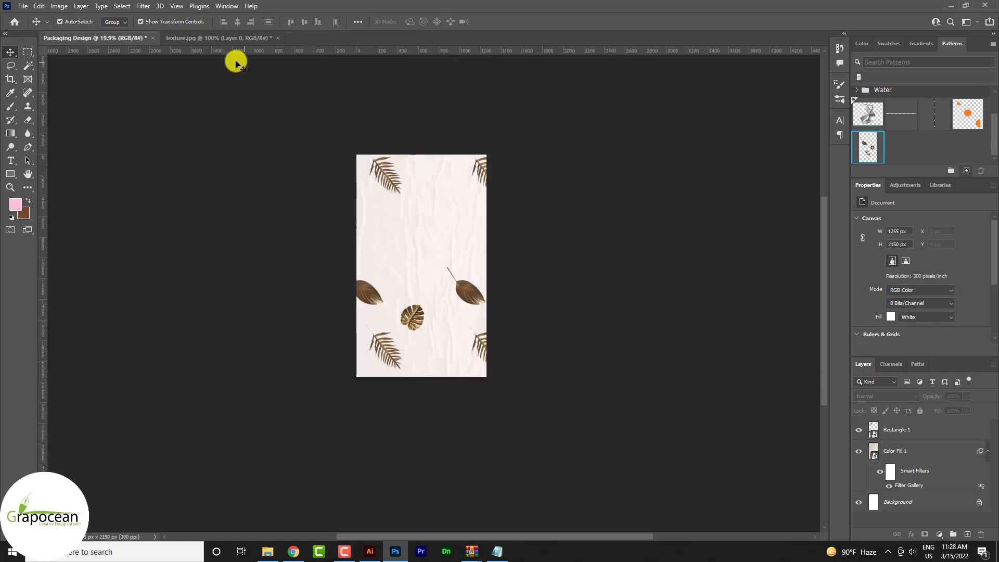
Create a new 1500 × 1500 px document, then unlock and hide Layer 0
click(24, 6)
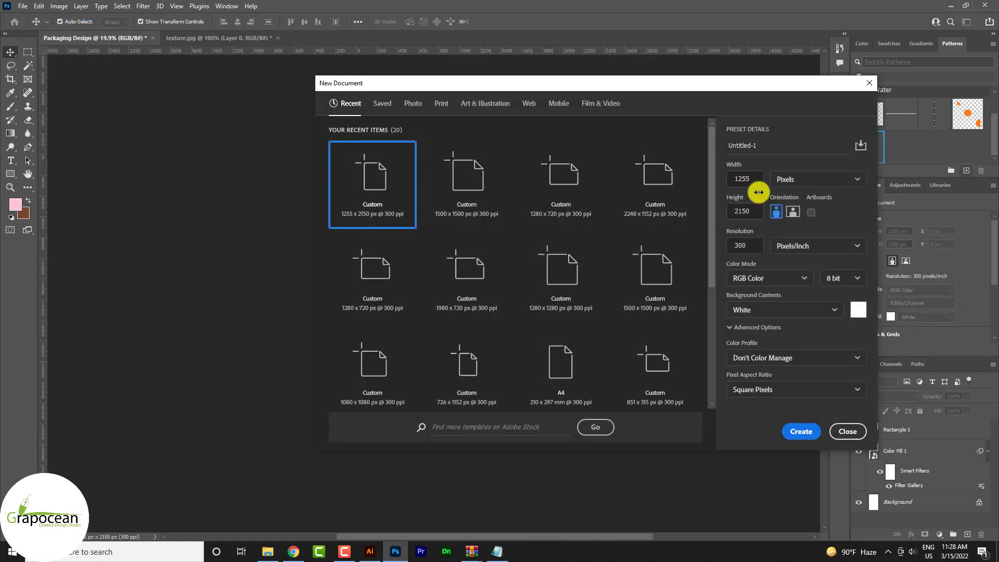
text(1500)
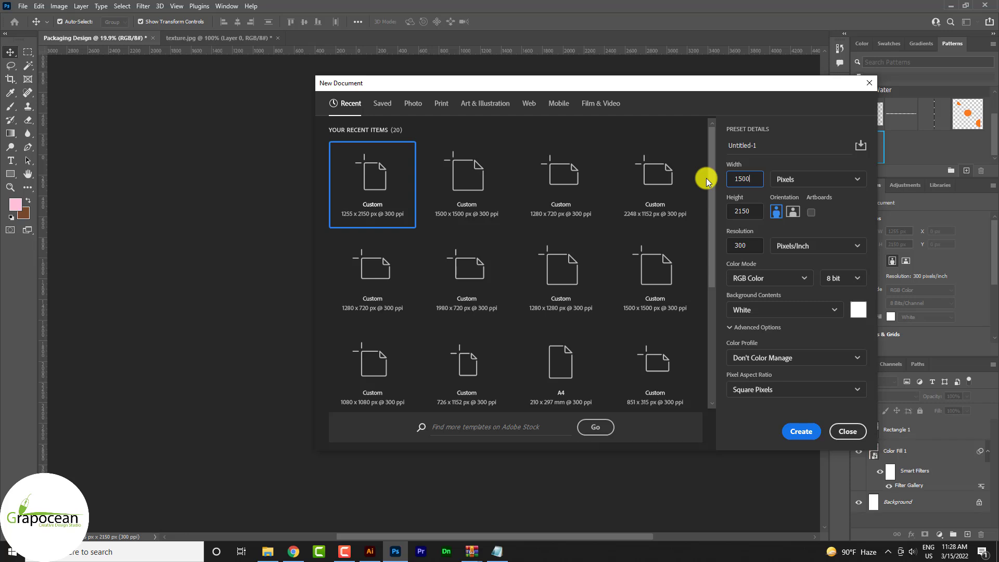
key(Tab)
text(15)
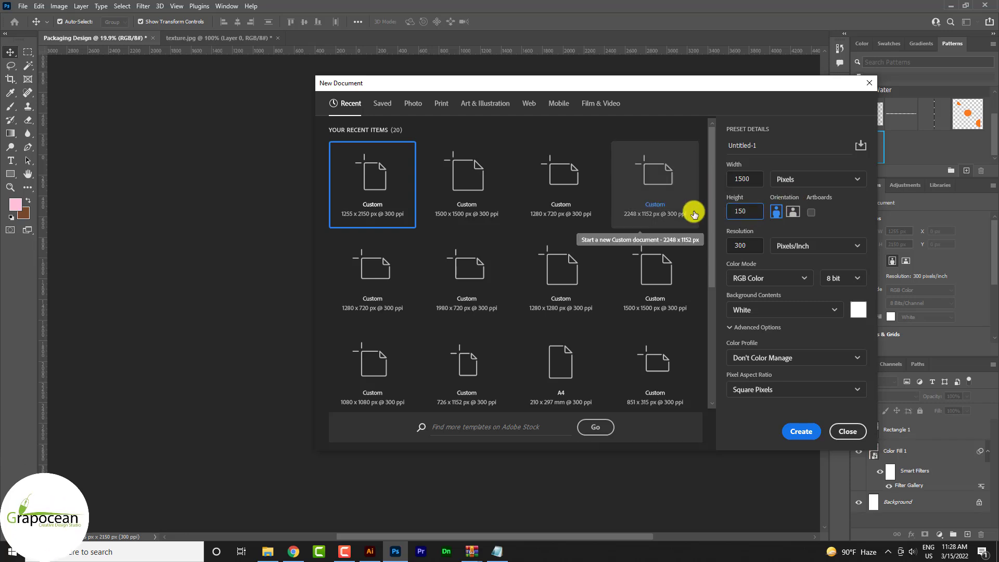
text(0)
key(Return)
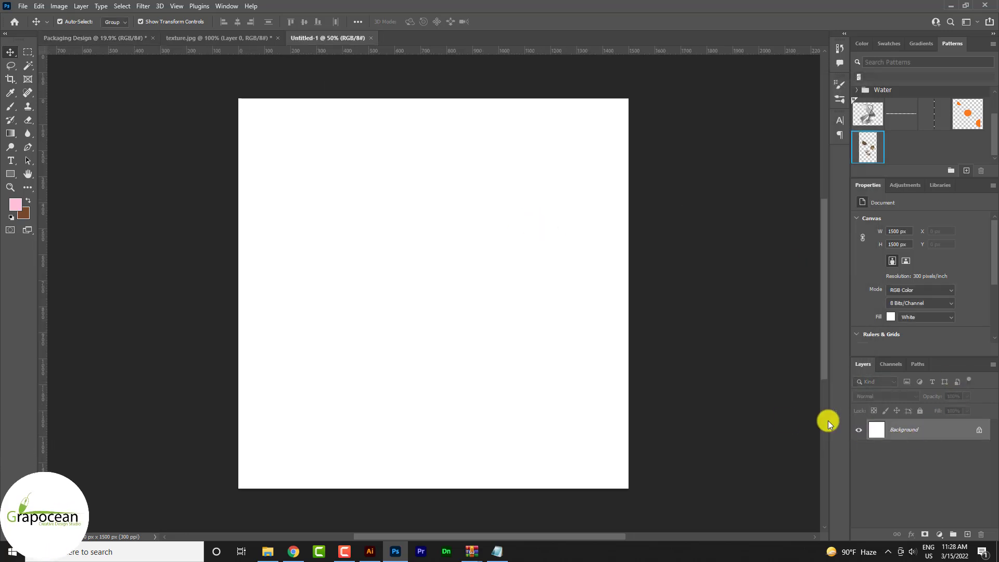
click(976, 433)
click(856, 431)
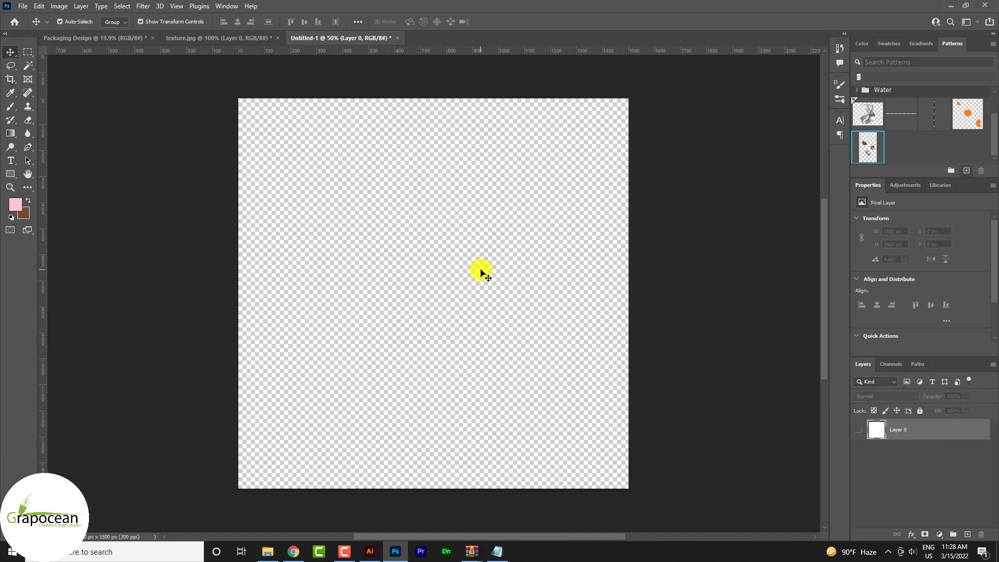
Draw a circle near the top centre and fill it with green #5EBF8D
click(20, 175)
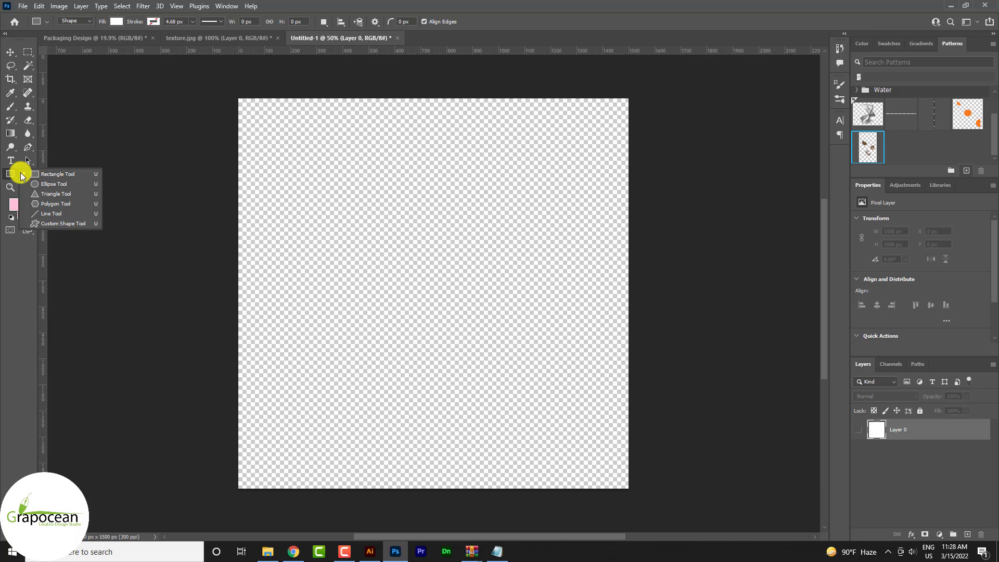
click(48, 185)
drag(377, 156, 463, 276)
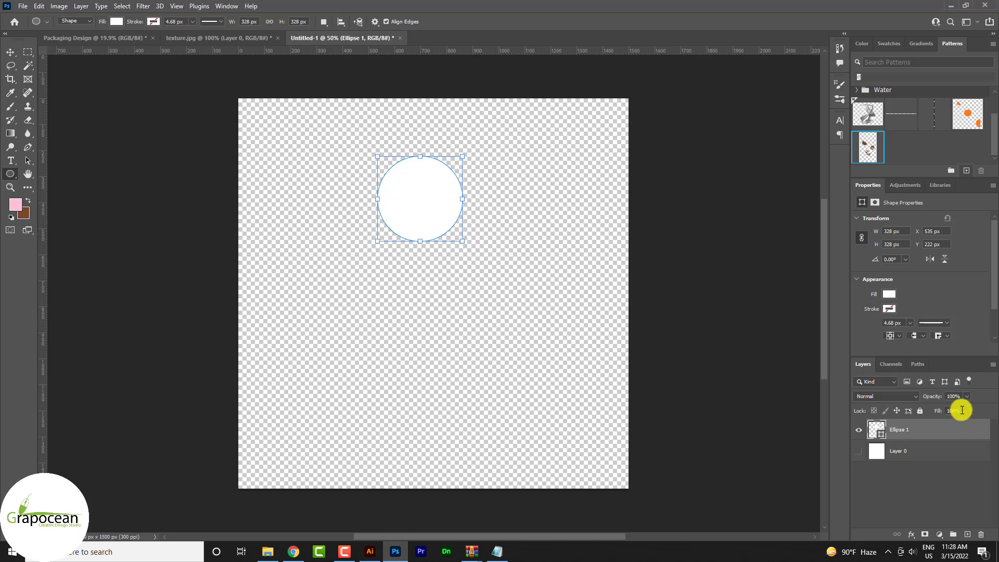
double_click(874, 430)
click(715, 369)
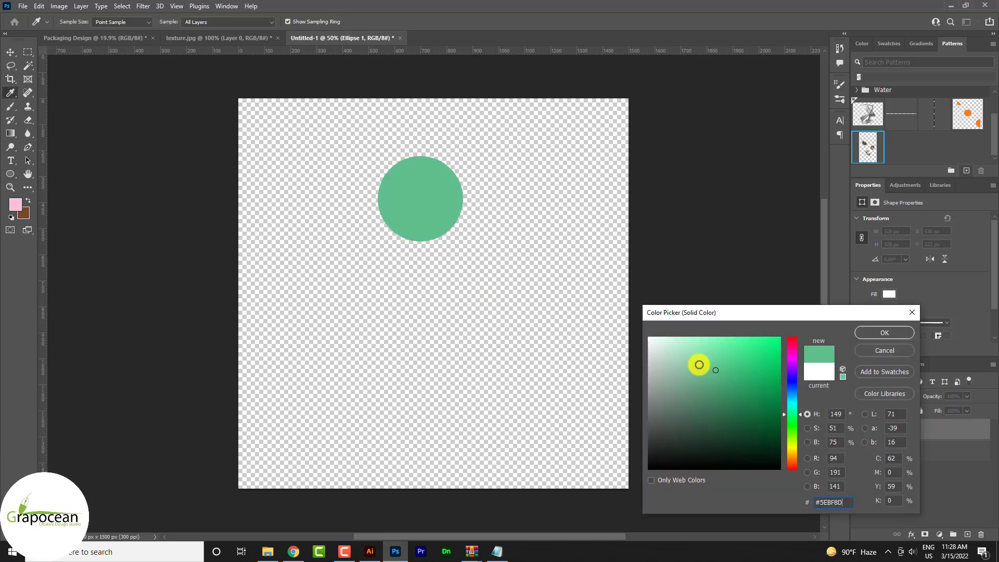
click(875, 335)
Deselect the green circle with the Move tool and bring up the shape tools
click(9, 52)
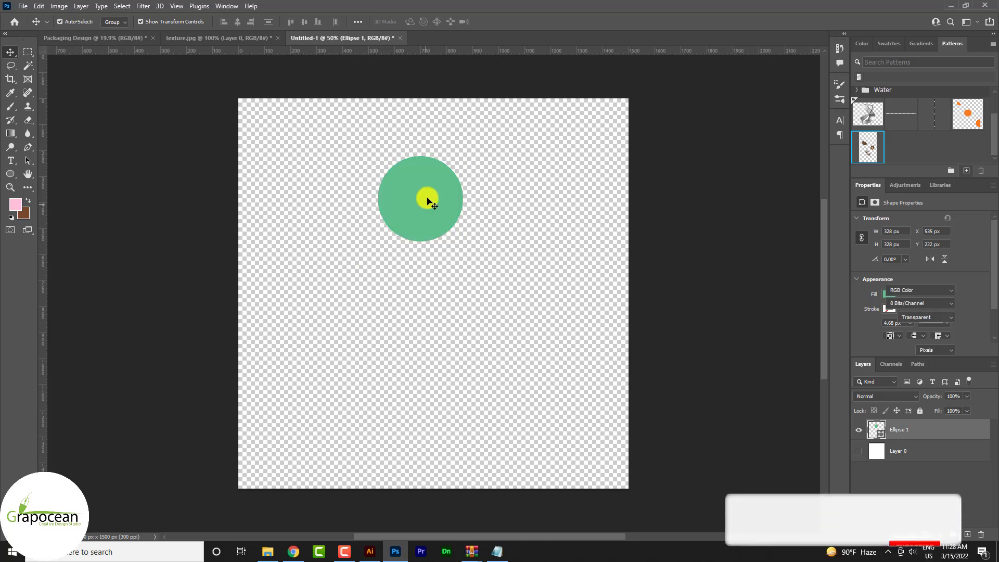
click(116, 77)
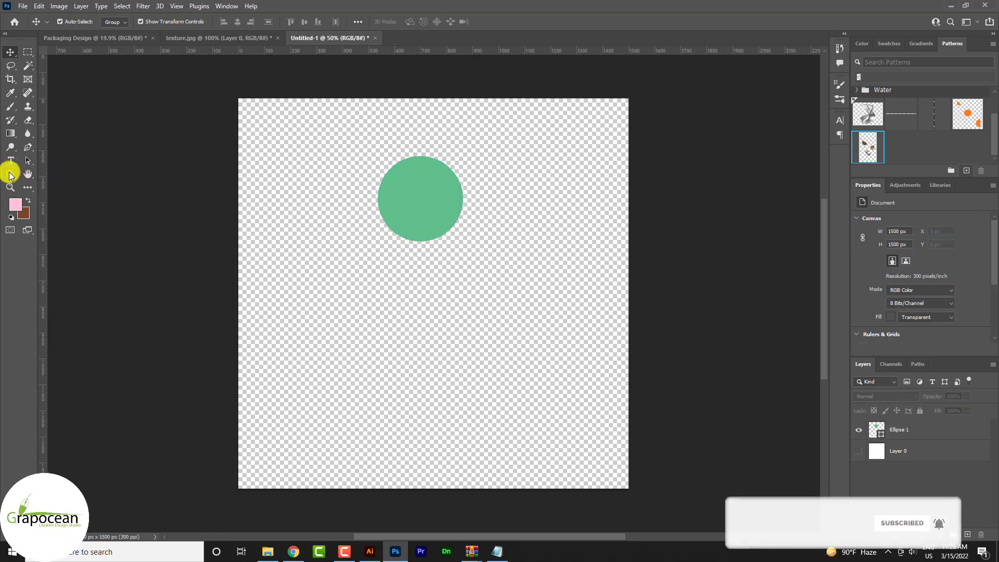
right_click(10, 175)
Draw a thin white bar, rotate it 45°, and move it onto the green circle
click(39, 175)
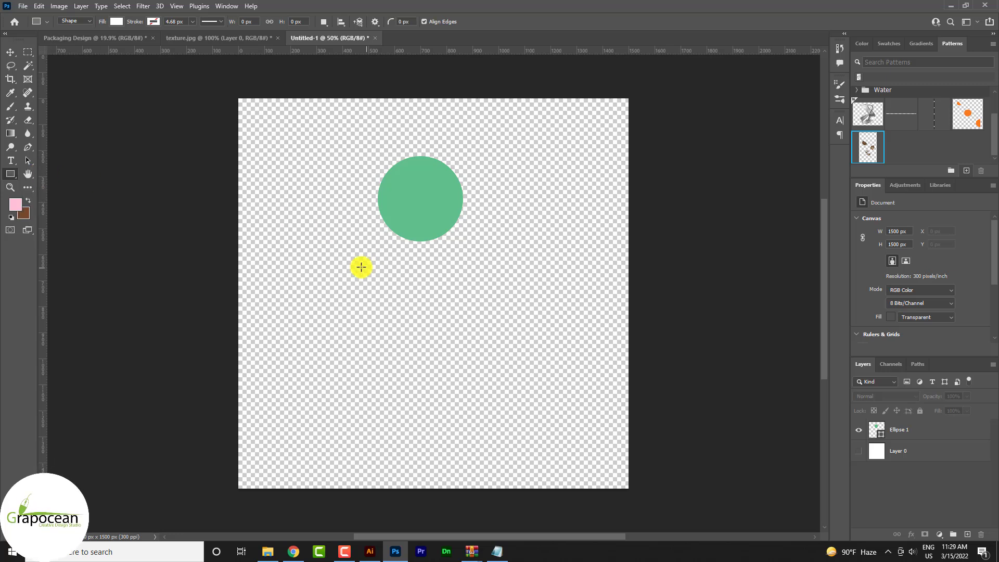
drag(366, 255, 374, 256)
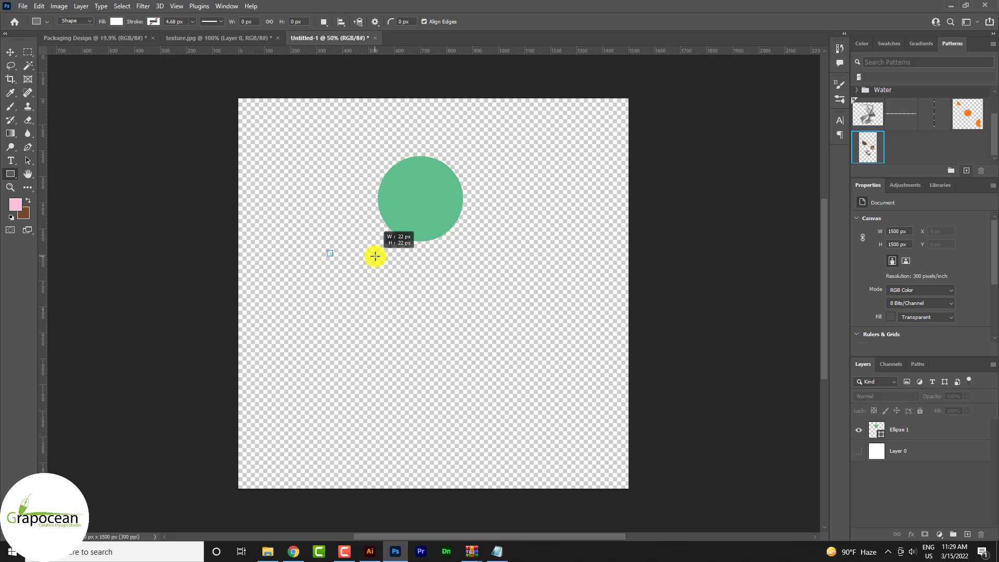
mouse_move(375, 255)
mouse_down()
mouse_move(386, 254)
mouse_move(342, 200)
mouse_move(382, 181)
mouse_up()
key(ctrl+z)
click(9, 52)
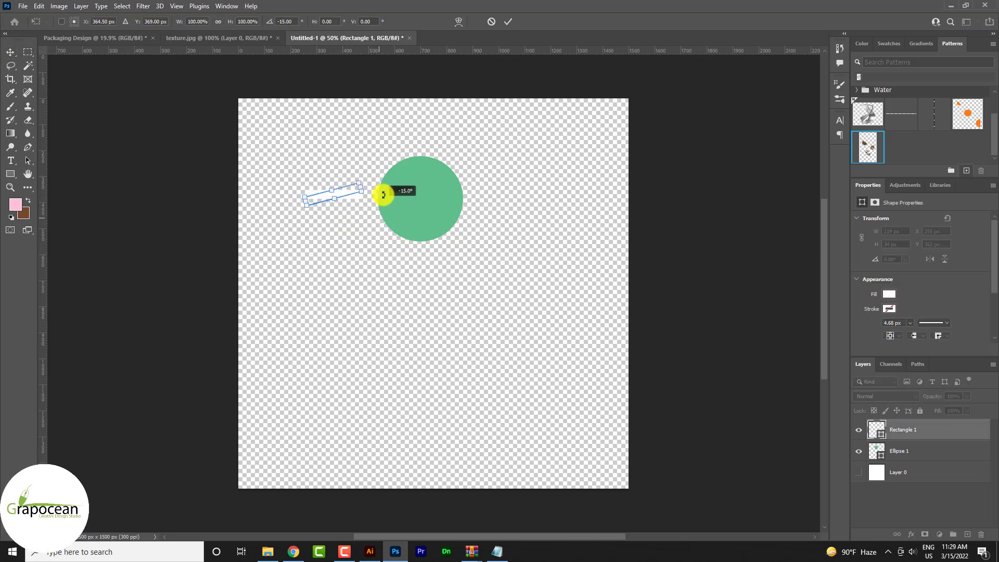
click(13, 52)
scroll(328, 197, up, 1)
drag(334, 201, 412, 220)
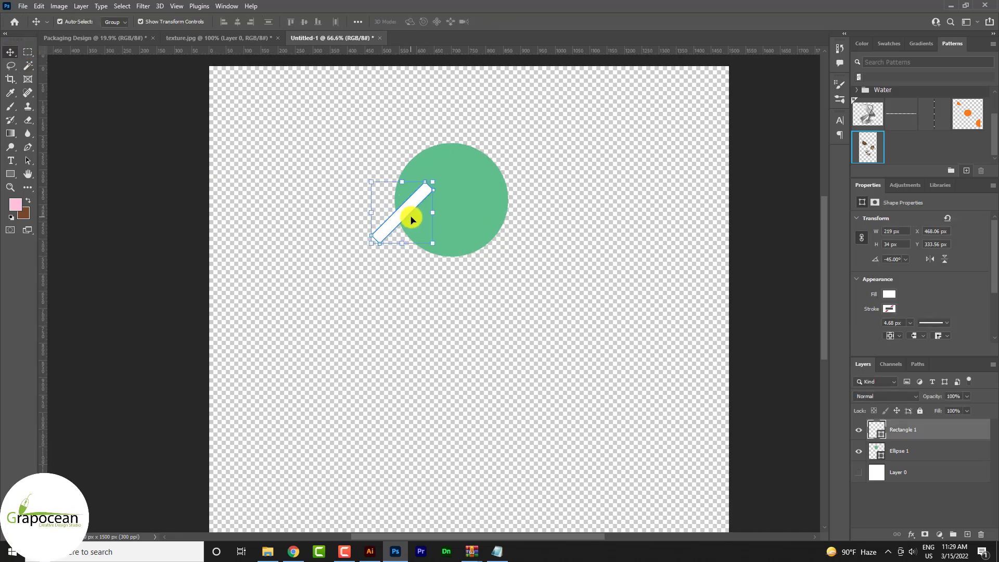
Duplicate the bar, flip the copy vertically, and join both bars into a chevron
mouse_move(466, 200)
mouse_down()
mouse_move(473, 170)
mouse_move(462, 172)
mouse_move(463, 218)
mouse_up()
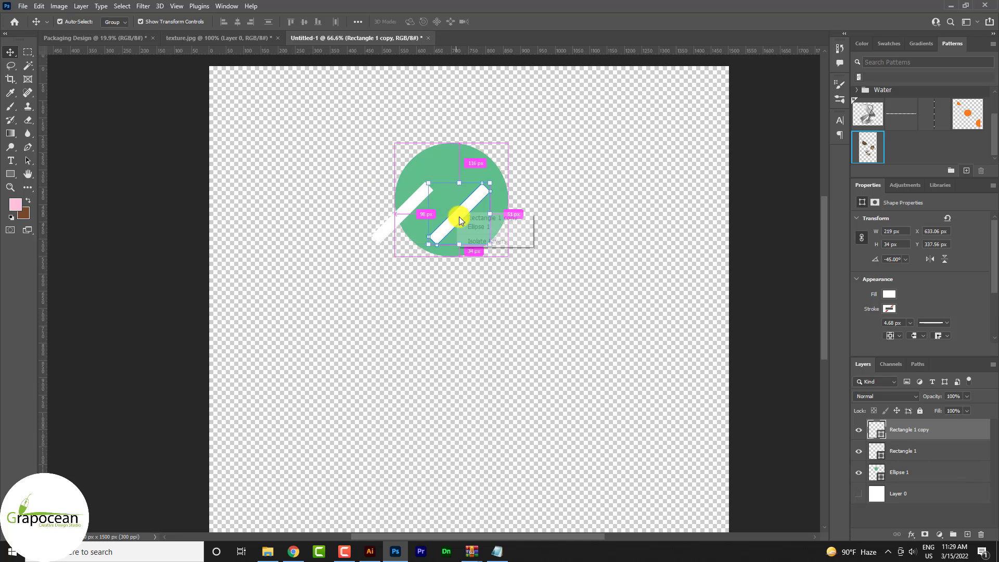
click(463, 209)
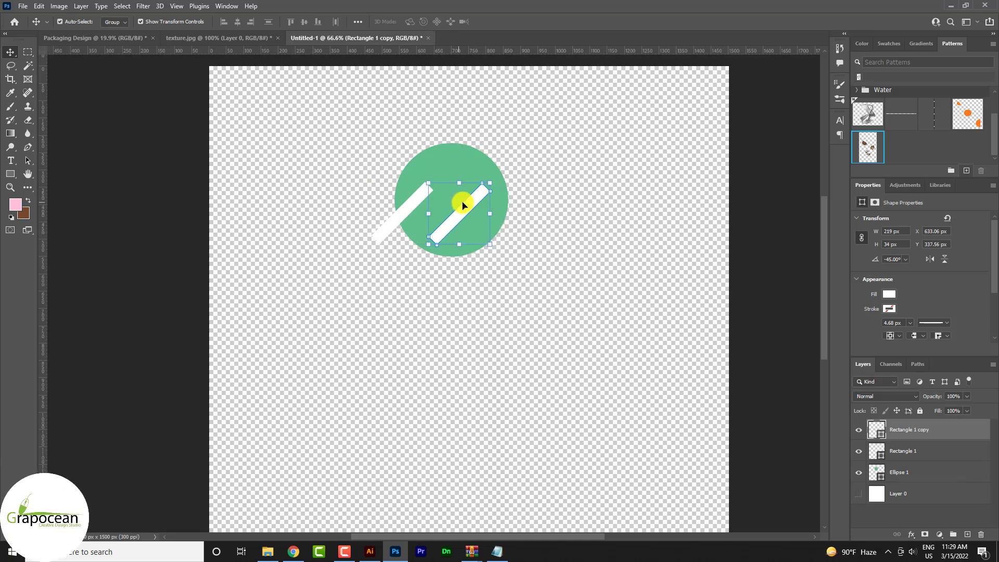
key(ctrl+t)
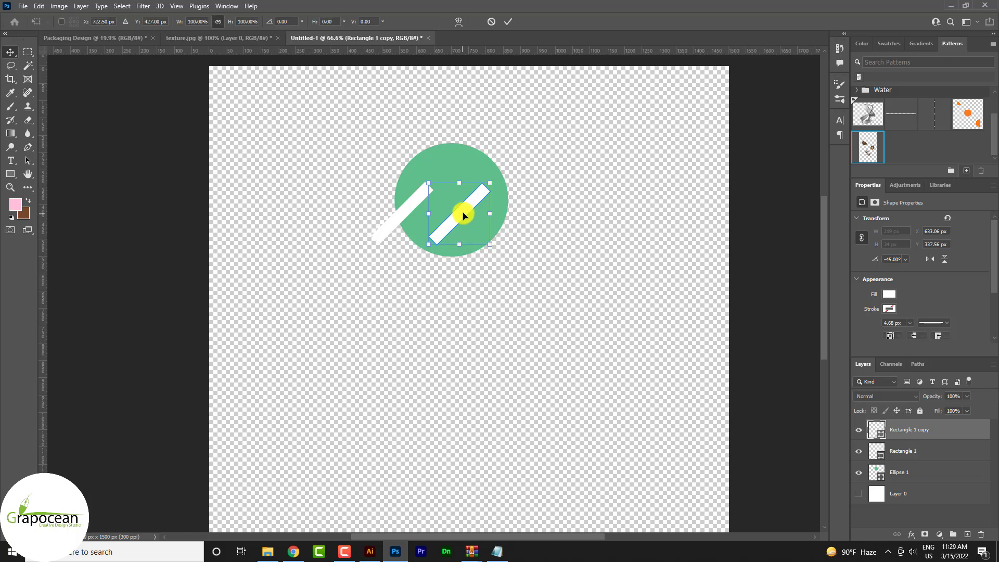
right_click(464, 213)
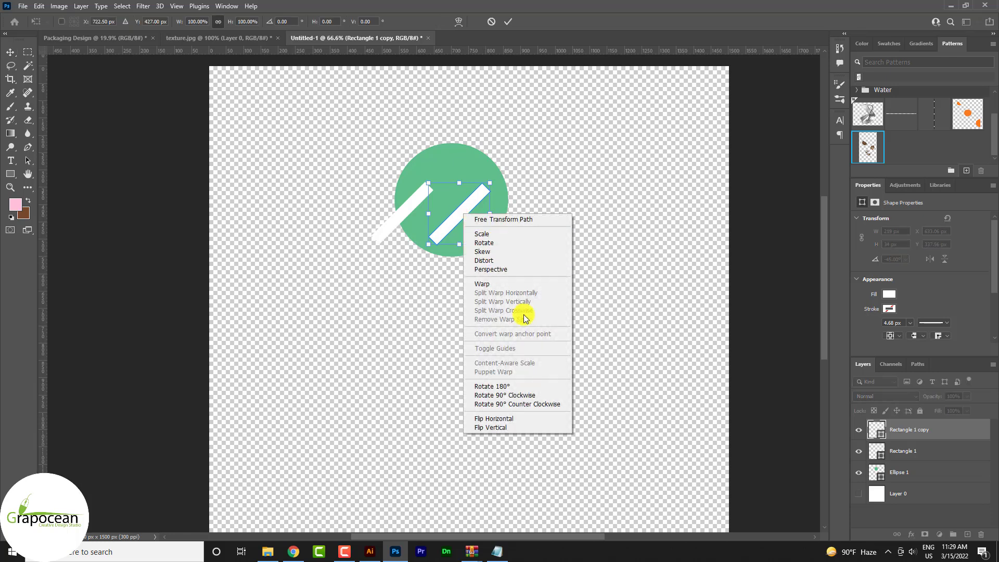
click(514, 427)
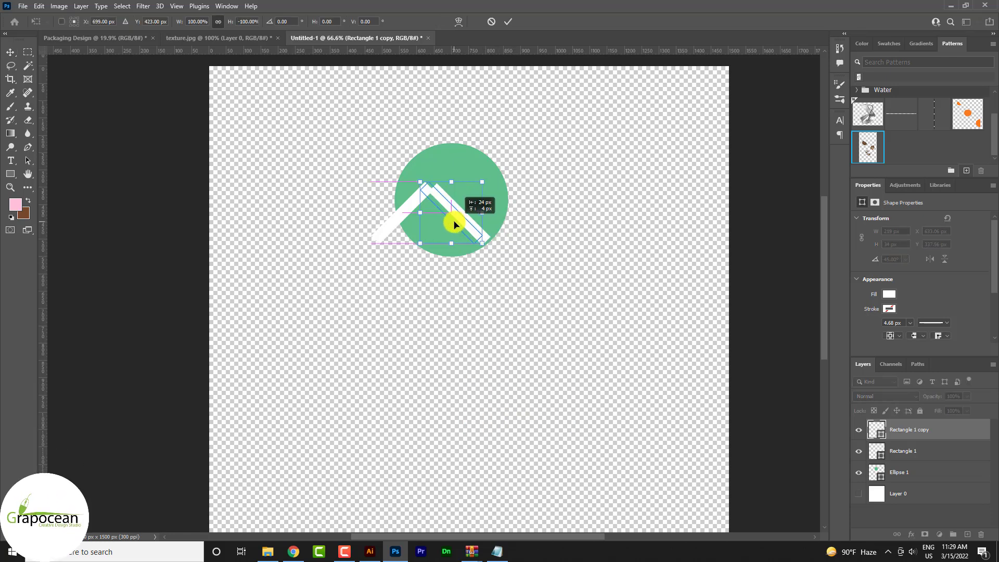
drag(454, 225, 455, 225)
scroll(427, 204, up, 3)
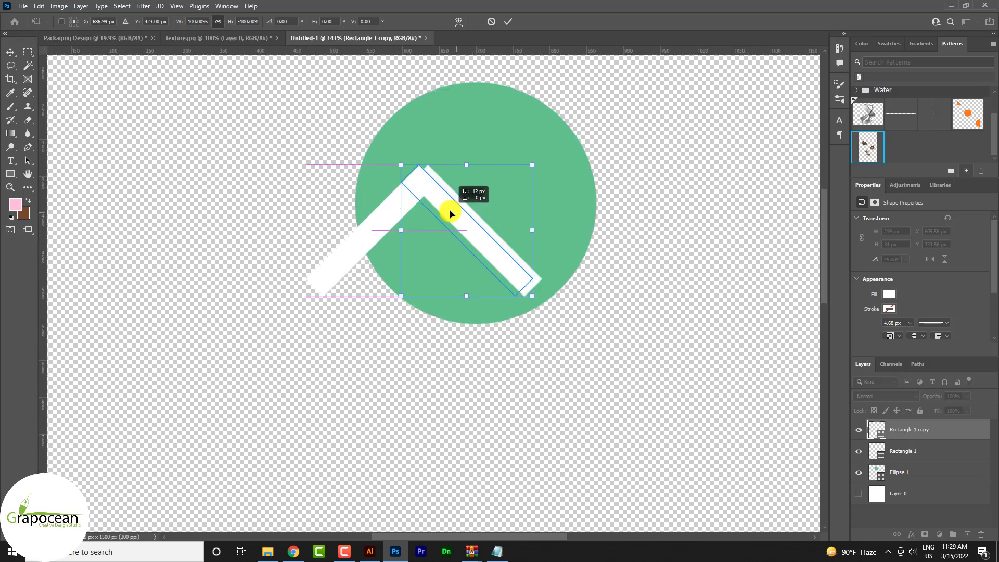
drag(450, 212, 452, 212)
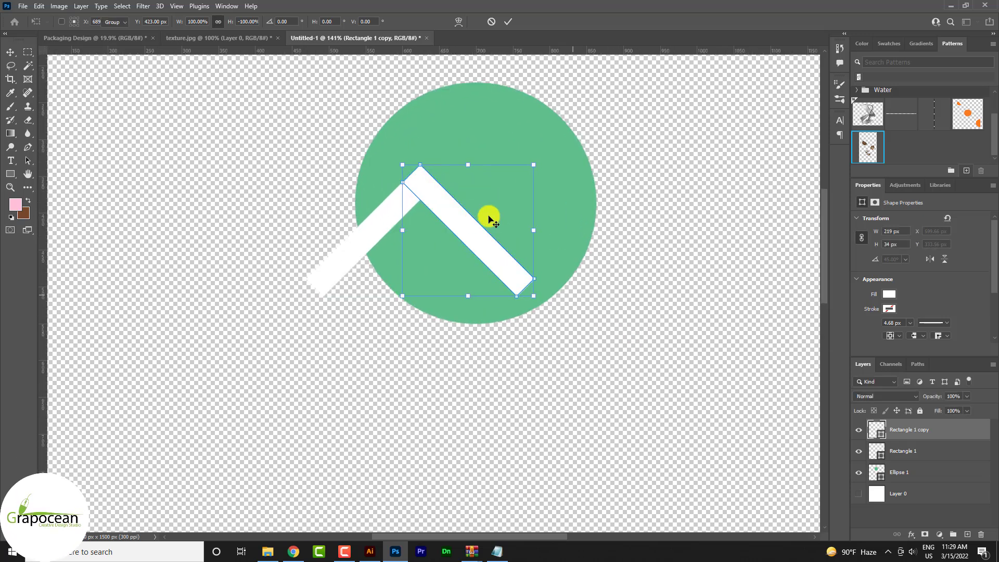
drag(382, 224, 525, 261)
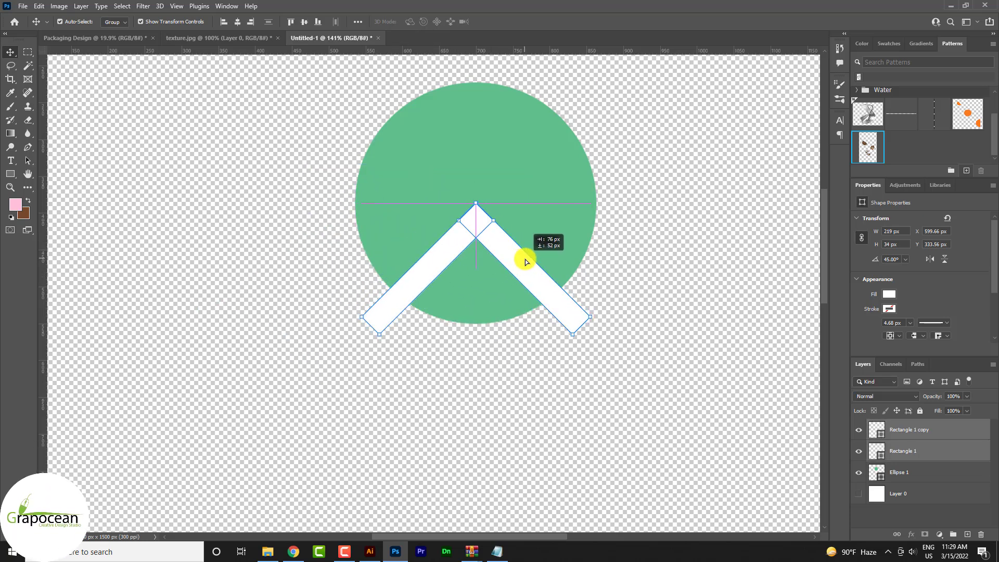
Scale the chevron to about 65% and Alt-drag a copy to the right
mouse_move(589, 334)
mouse_down()
mouse_move(549, 311)
mouse_move(536, 345)
mouse_move(451, 324)
mouse_move(466, 305)
mouse_up()
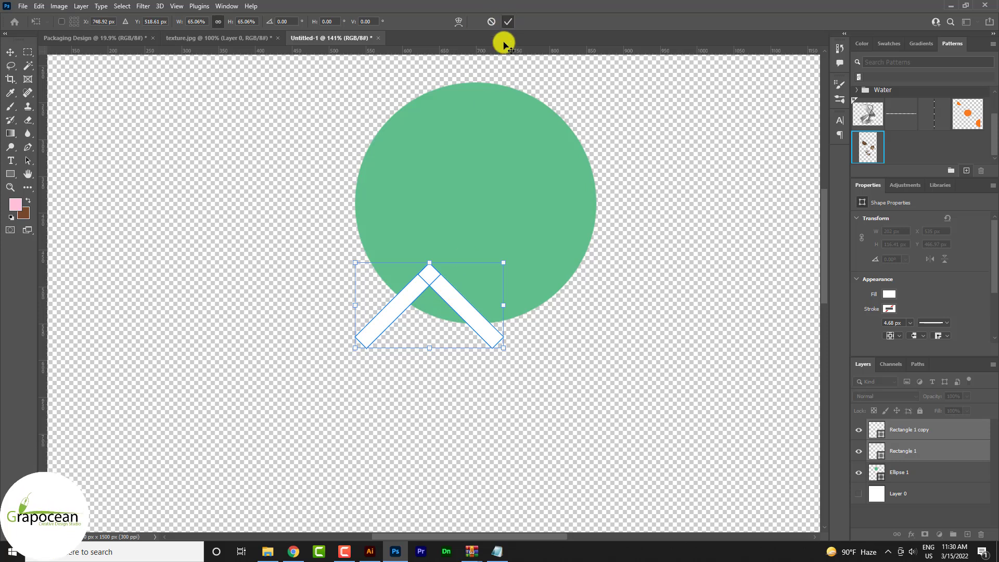
click(507, 21)
click(453, 308)
key(ctrl+t)
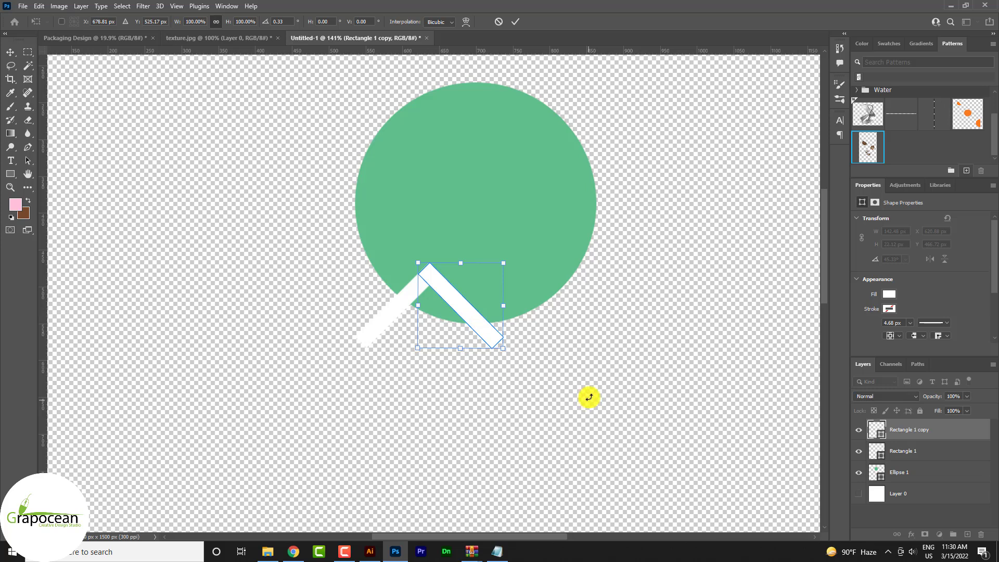
key(Return)
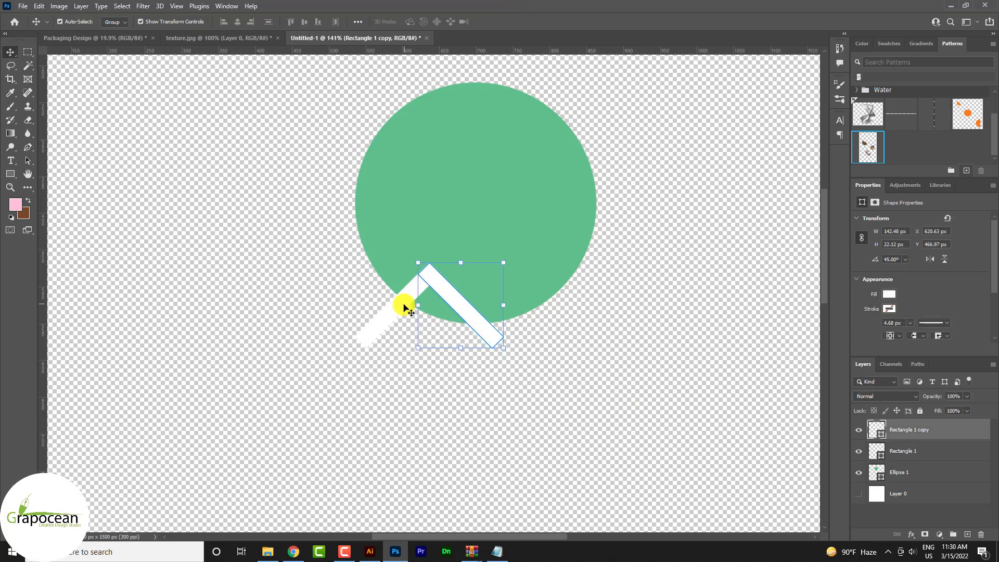
shift+click(457, 301)
mouse_move(457, 301)
mouse_down()
mouse_move(595, 299)
mouse_move(586, 304)
mouse_up()
Add another chevron copy, then scale the whole row to 32.46% along the circle's top
scroll(533, 337, up, 2)
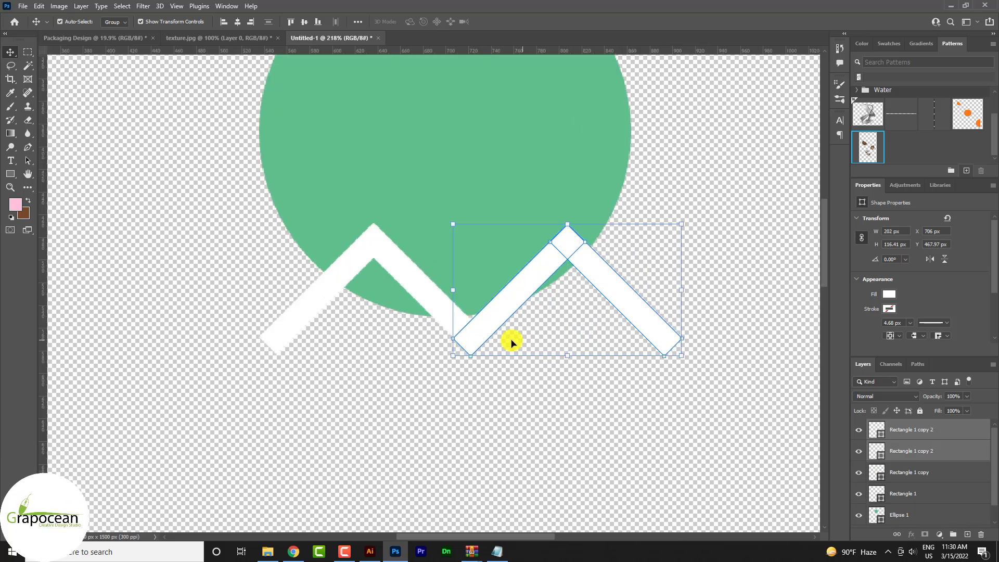
scroll(510, 341, up, 2)
scroll(481, 341, up, 1)
scroll(415, 357, down, 5)
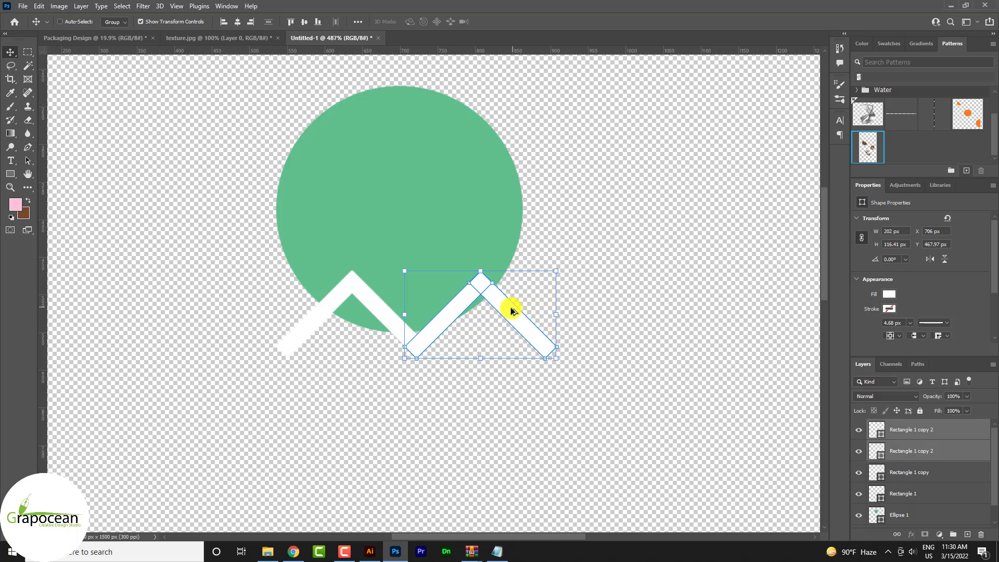
mouse_move(512, 311)
mouse_down()
mouse_move(647, 310)
mouse_move(638, 308)
mouse_up()
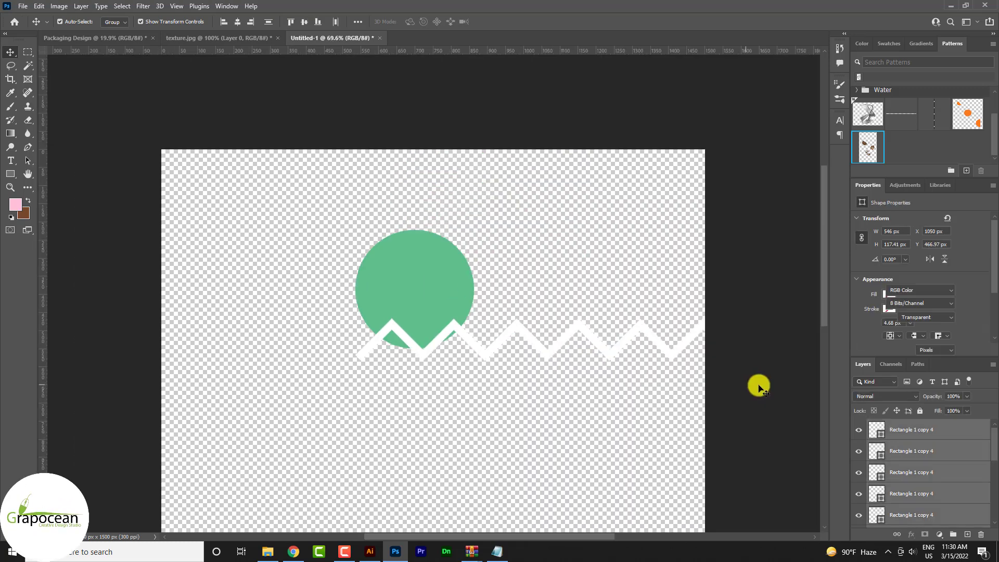
drag(769, 385, 358, 355)
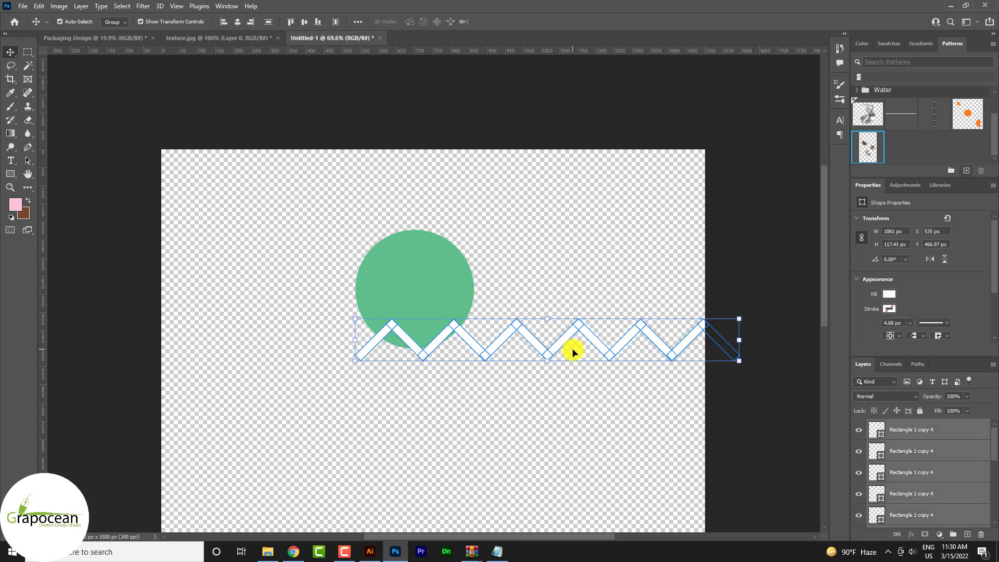
drag(573, 350, 514, 287)
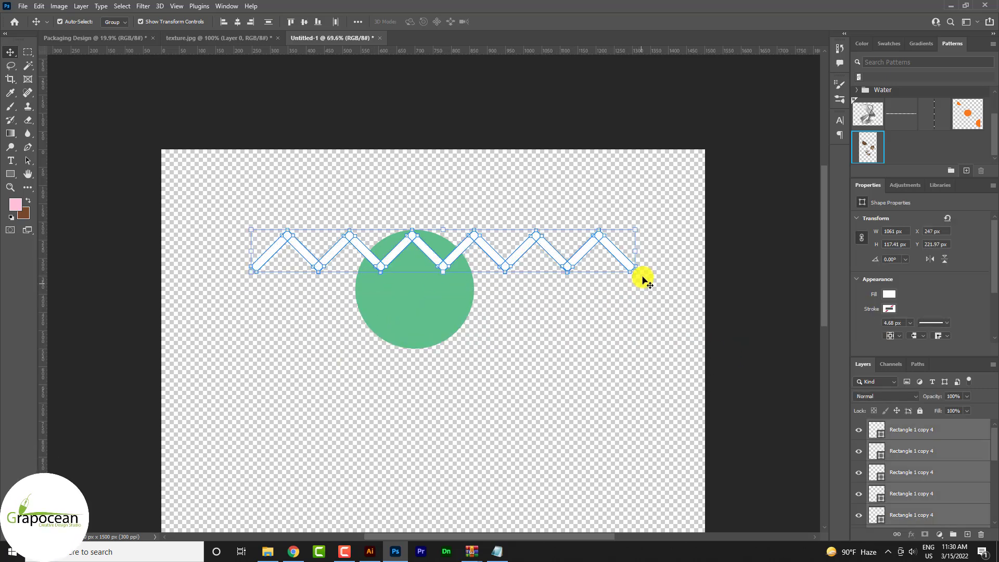
mouse_move(602, 274)
mouse_down()
mouse_move(495, 252)
mouse_move(407, 253)
mouse_move(423, 236)
mouse_move(395, 232)
mouse_move(398, 256)
mouse_up()
scroll(496, 252, up, 5)
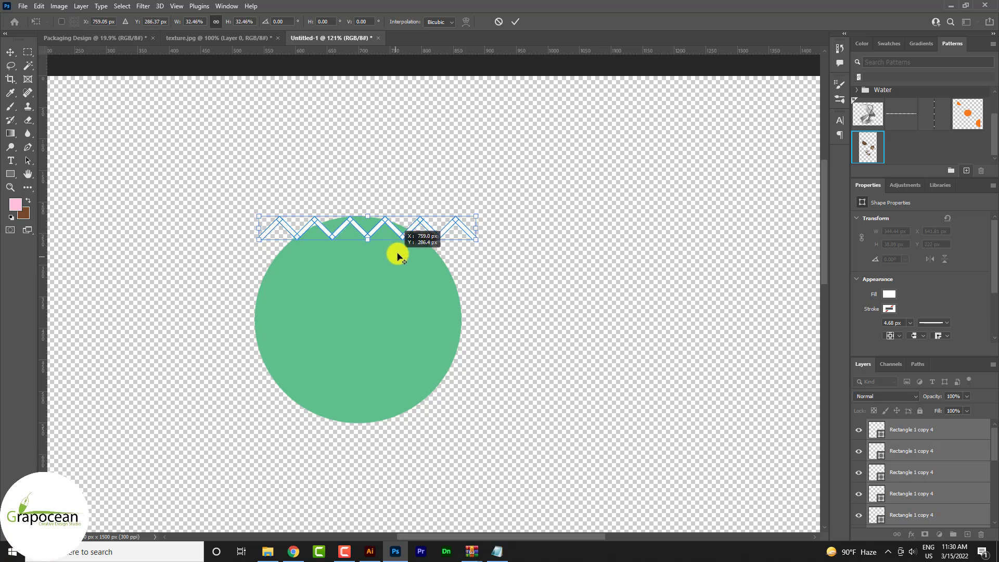
Merge the zigzag into a smart object and Alt-drag copies downward across the circle
click(515, 21)
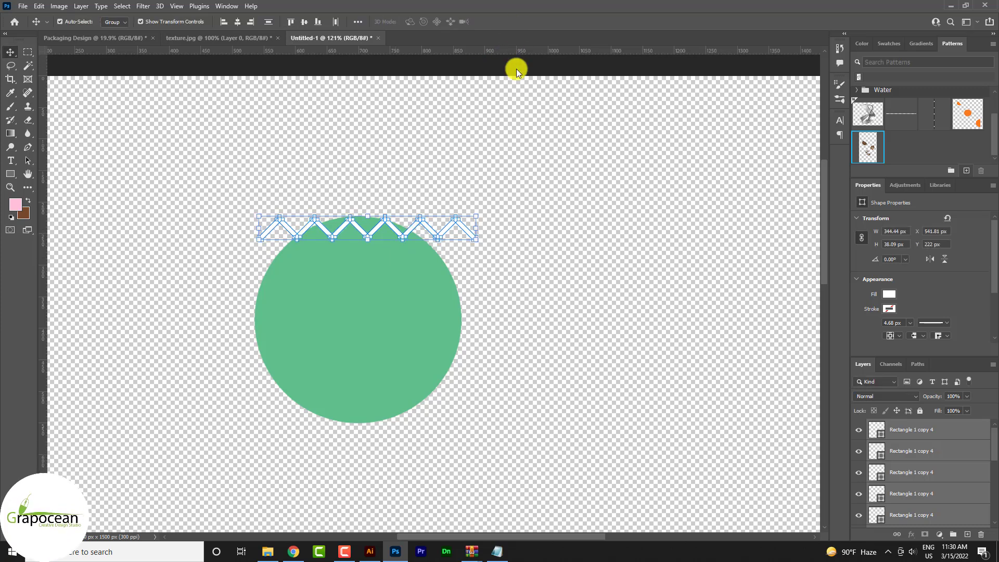
right_click(944, 434)
click(874, 214)
scroll(390, 223, up, 1)
scroll(395, 230, up, 2)
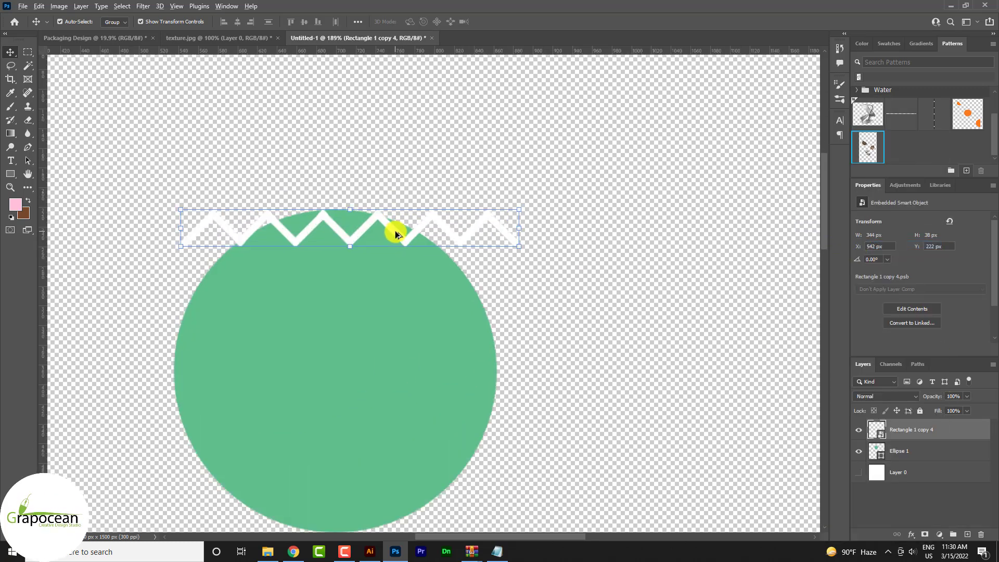
drag(395, 233, 394, 262)
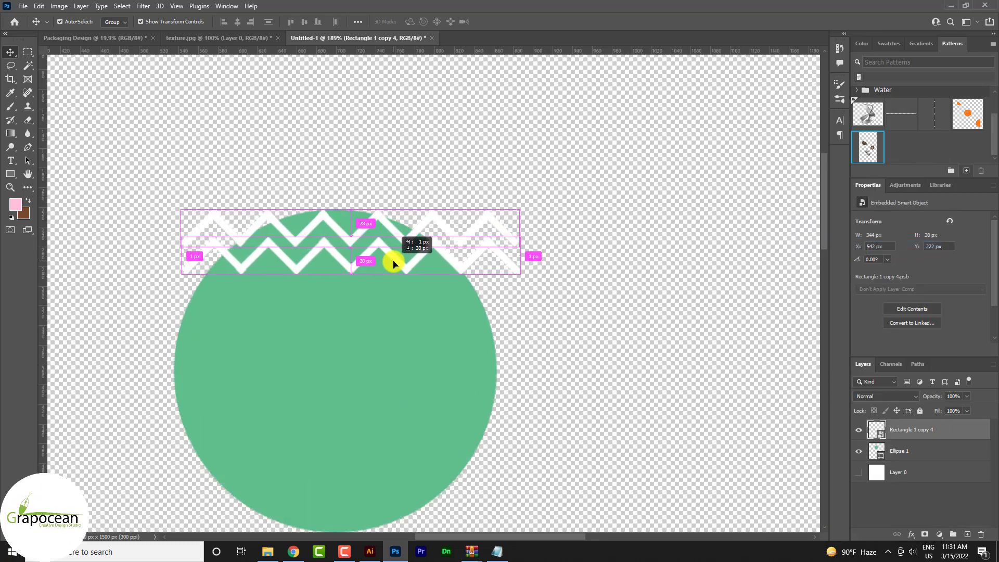
drag(394, 270, 394, 285)
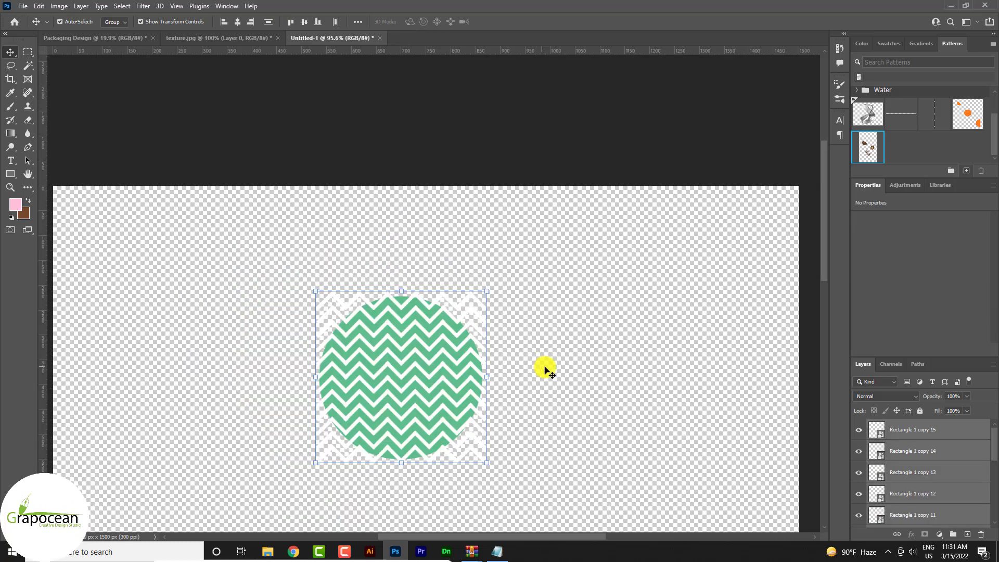
right_click(902, 434)
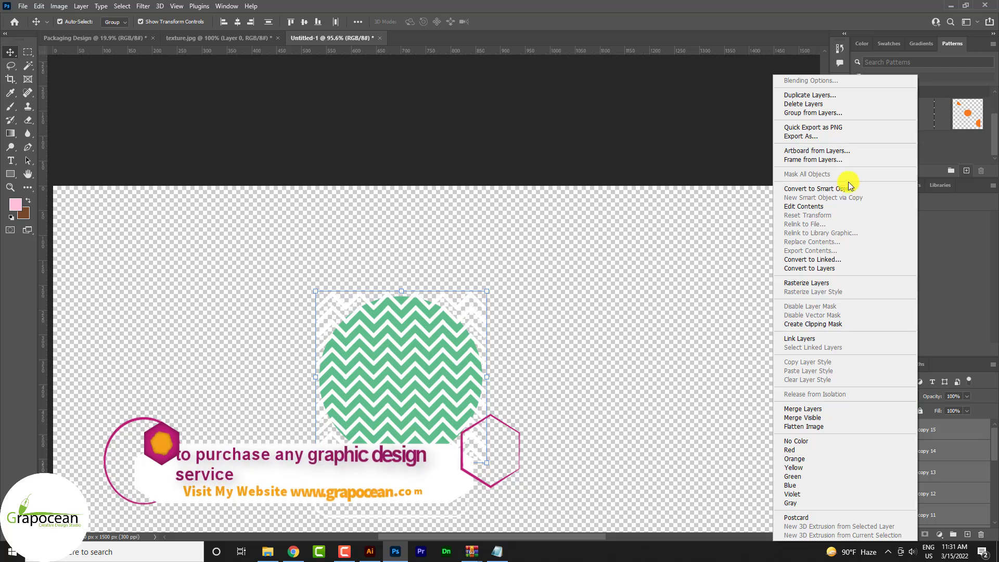
Merge zigzag rows, mask Ellipse 1 with them, hide Rectangle 1 copy 15, convert Ellipse 1 to smart object
click(830, 189)
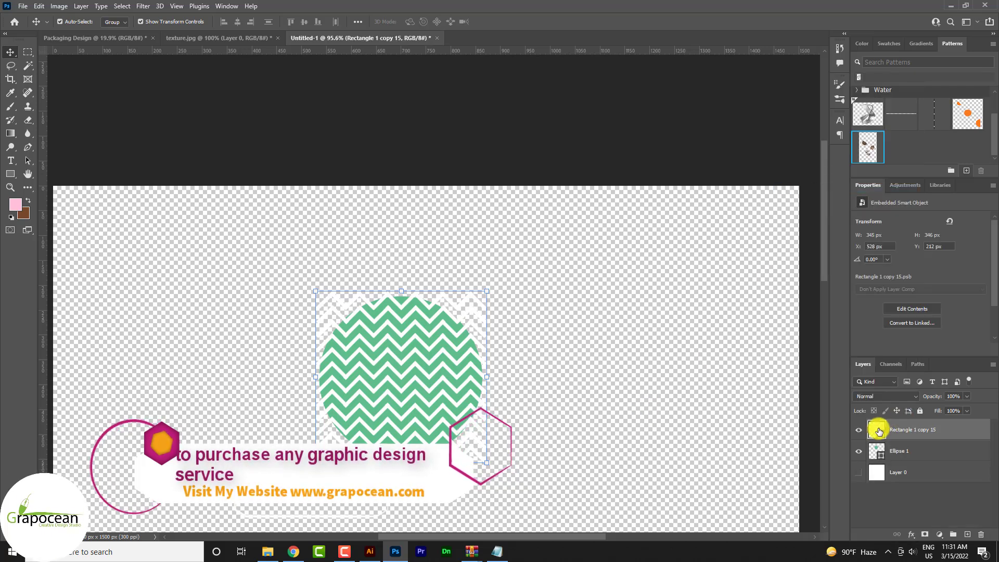
click(889, 453)
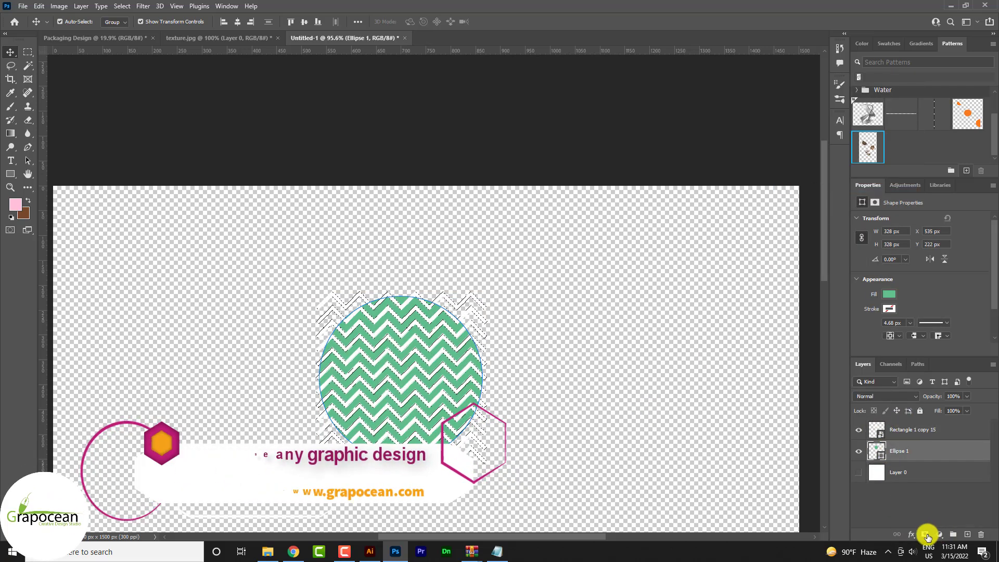
click(925, 534)
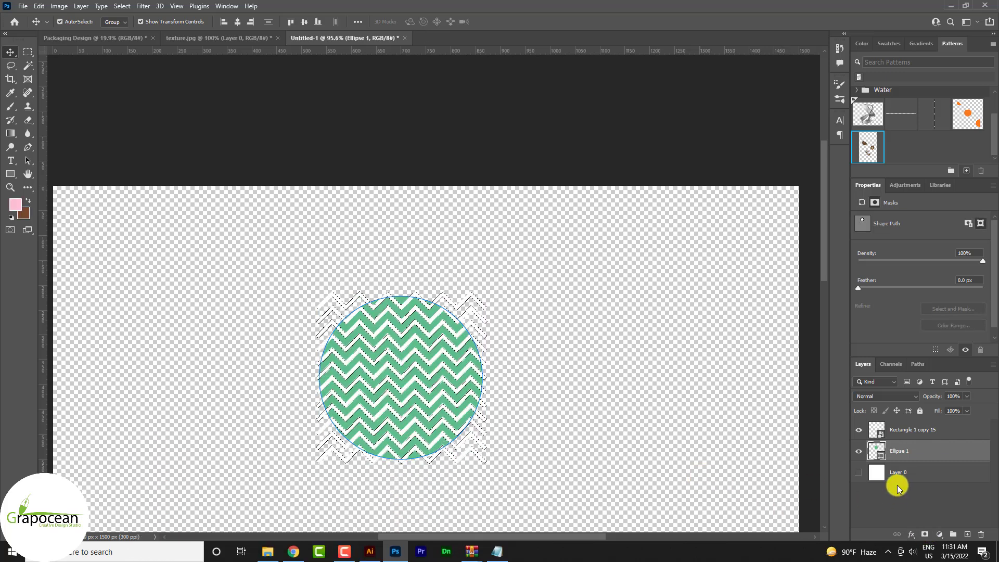
click(860, 431)
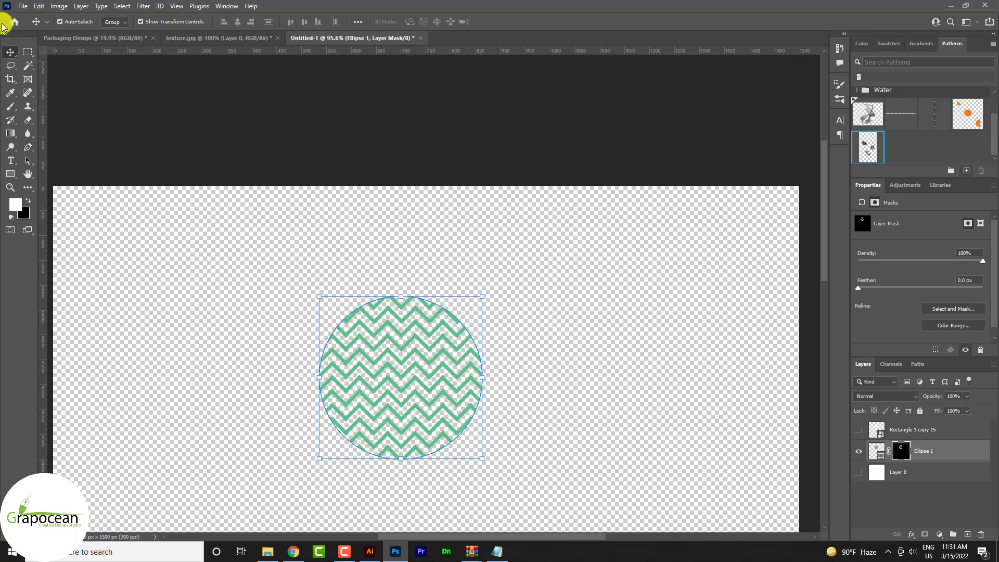
click(877, 452)
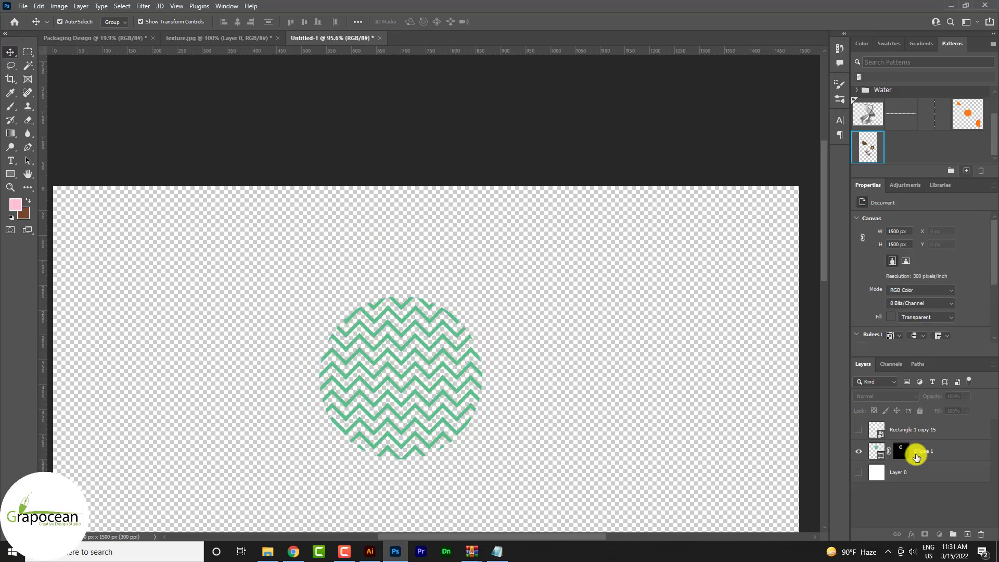
right_click(927, 452)
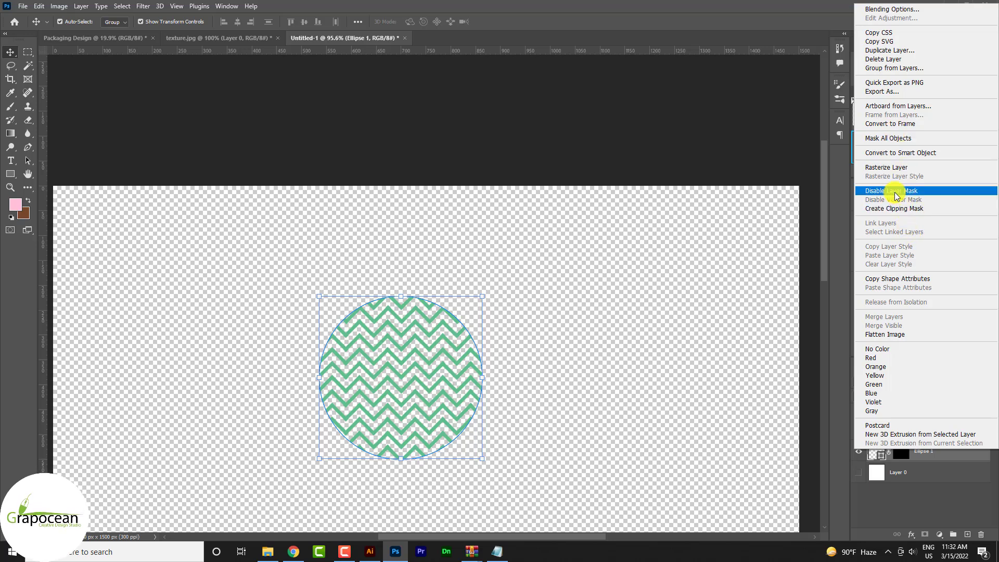
click(895, 153)
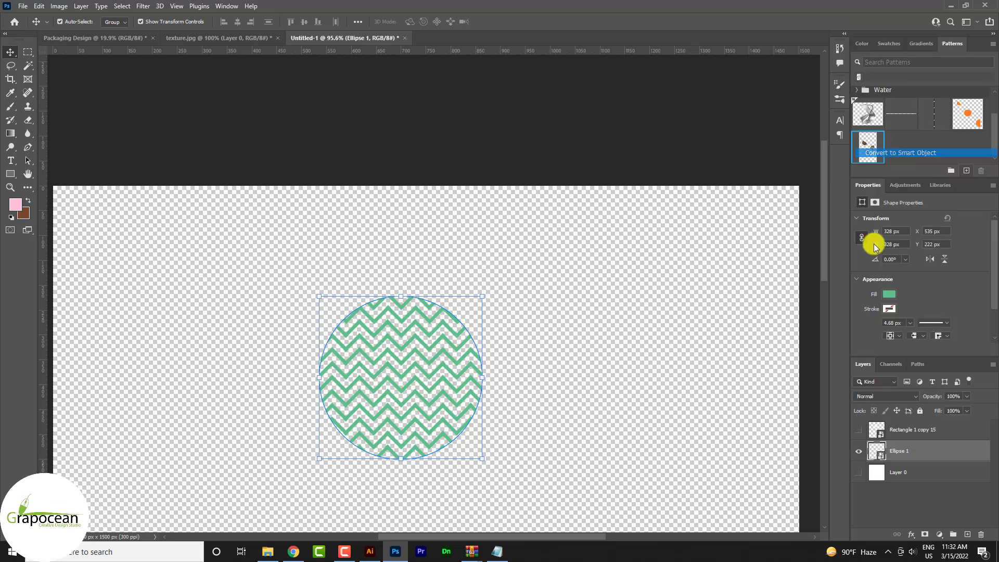
Warp the zigzag-striped Ellipse 1 circle into a slightly irregular, hand-drawn outline and commit it
click(39, 6)
mouse_move(55, 243)
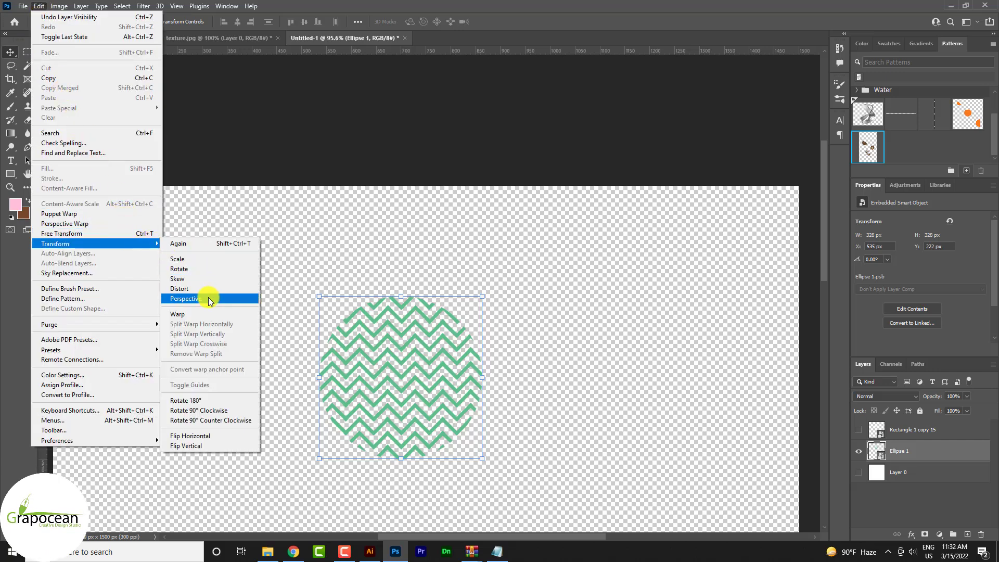
click(244, 314)
mouse_move(380, 358)
mouse_down()
mouse_move(421, 396)
mouse_move(432, 386)
mouse_up()
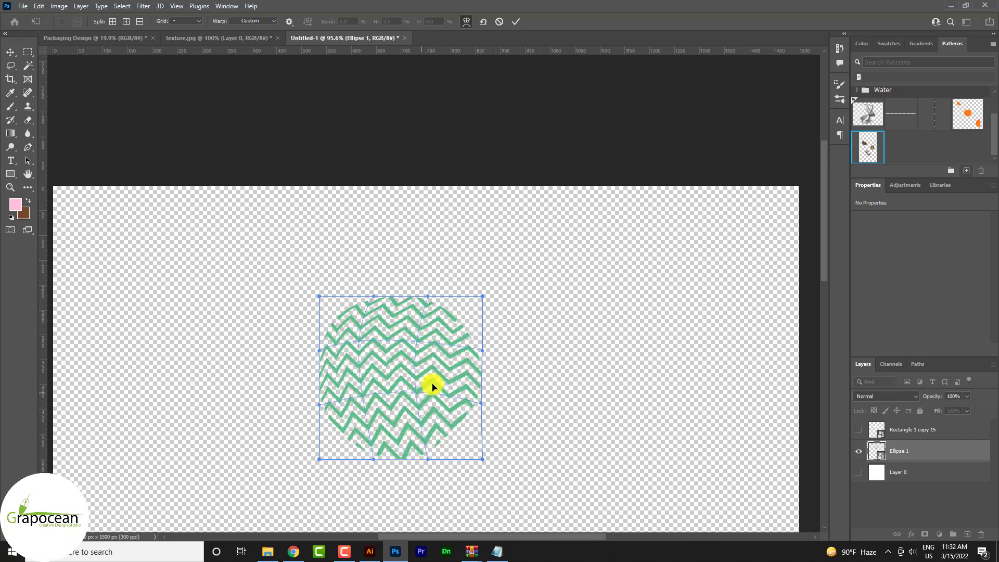
drag(476, 459, 471, 462)
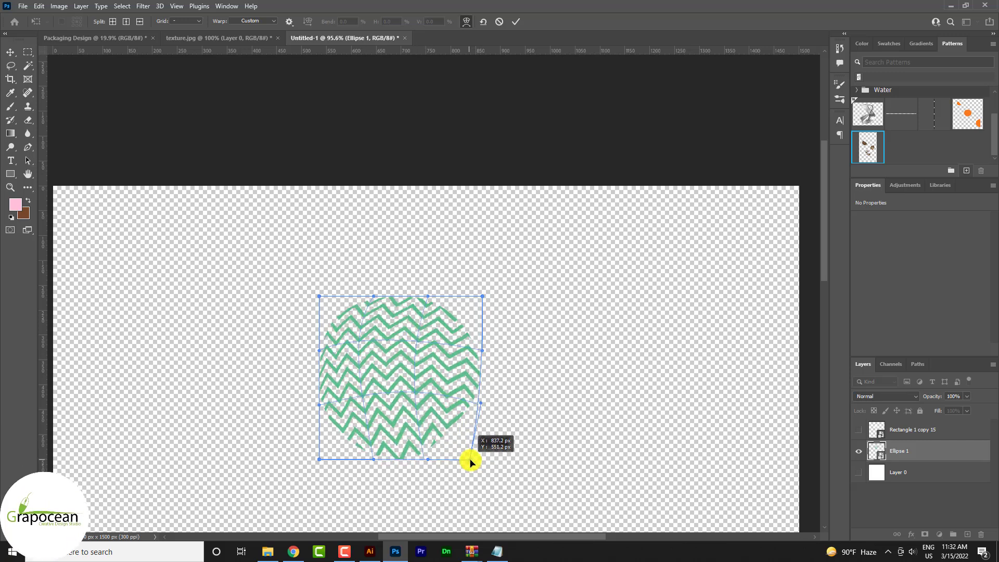
mouse_move(319, 297)
mouse_down()
mouse_move(325, 304)
mouse_move(370, 285)
mouse_up()
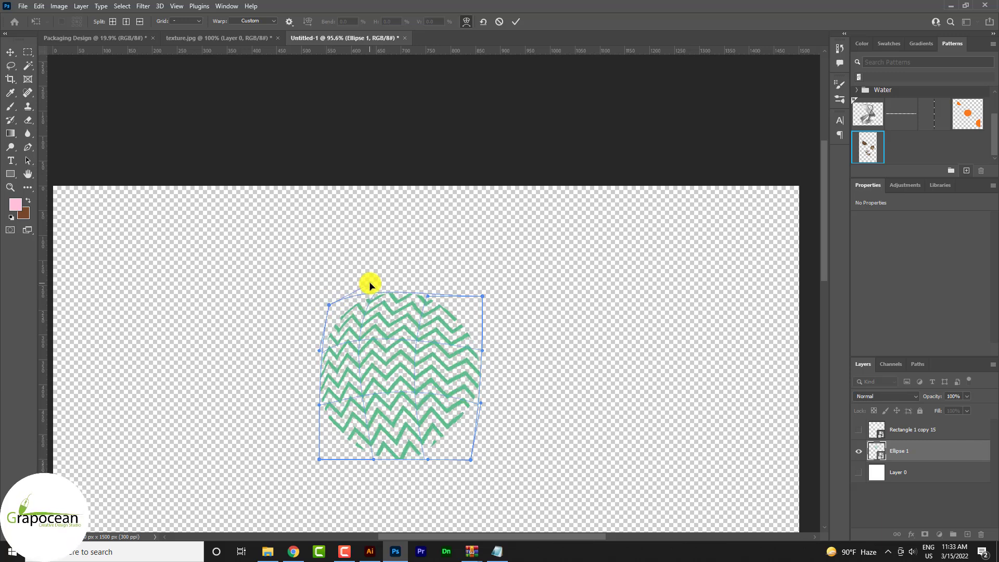
click(516, 21)
click(558, 402)
Lasso a freehand blob outline below the zigzag circle
key(ctrl+0)
click(29, 148)
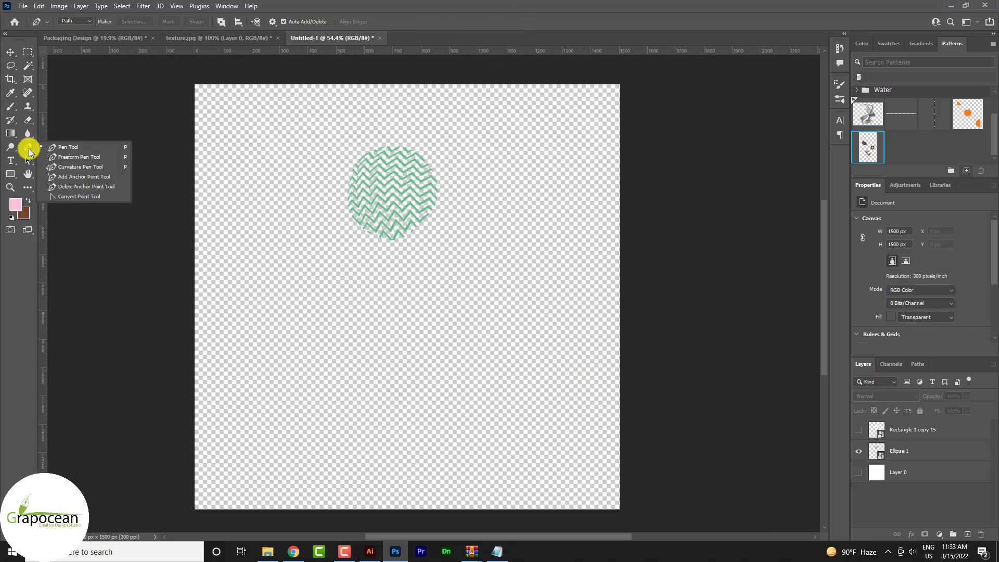
click(28, 67)
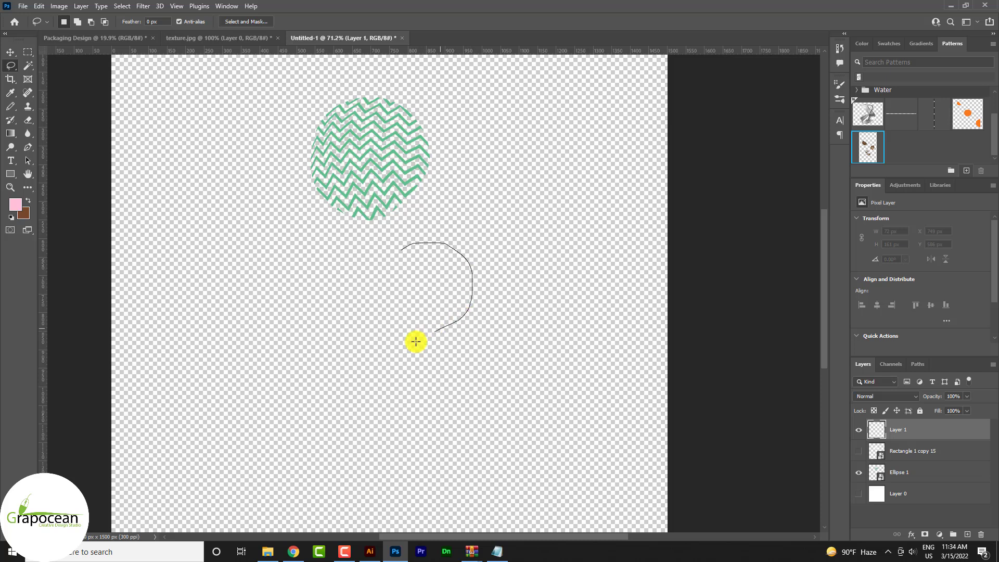
drag(382, 274, 402, 250)
scroll(454, 336, up, 2)
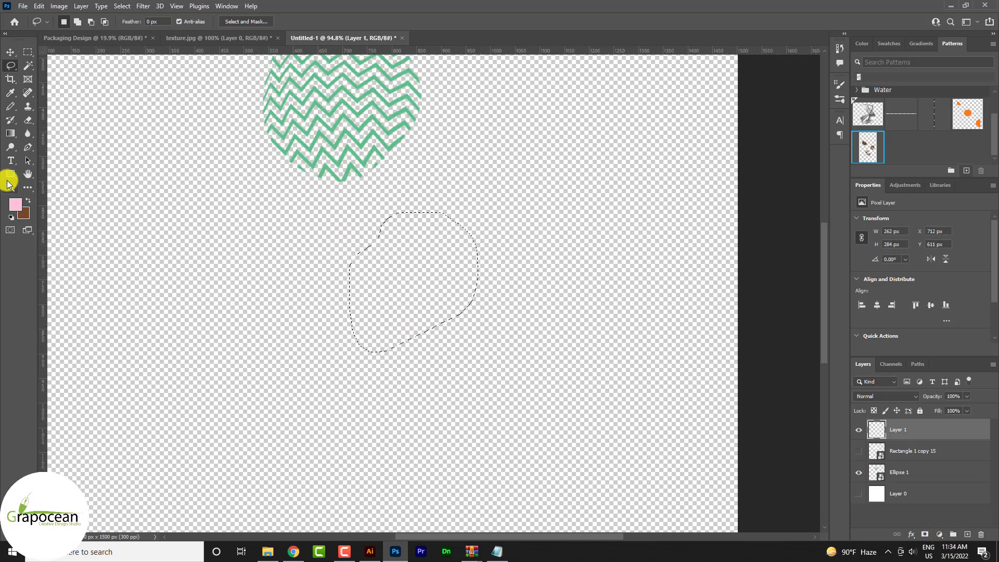
Fill the blob with a #C35354 Solid Color layer and nudge it slightly down-right
click(940, 536)
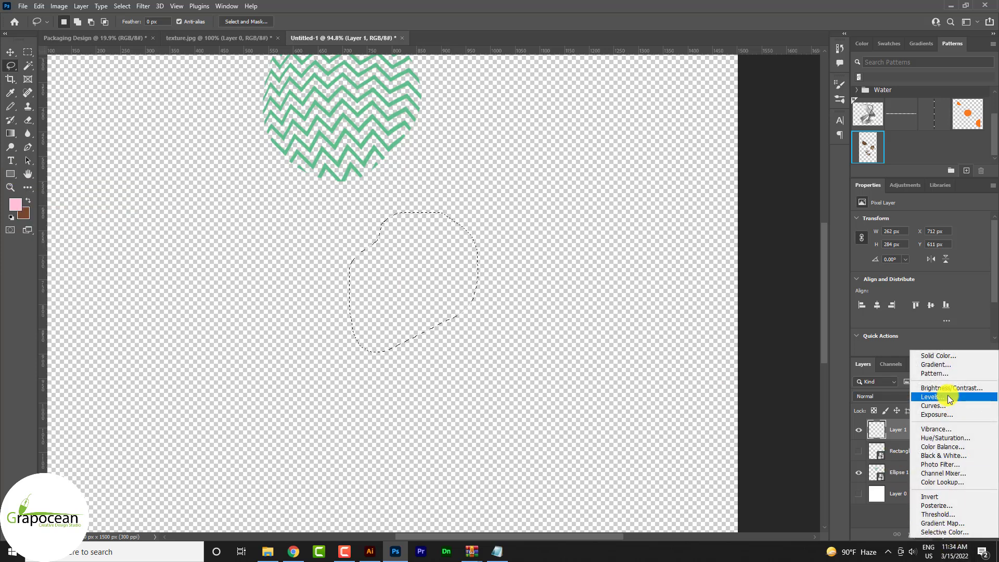
click(949, 355)
key(ctrl+v)
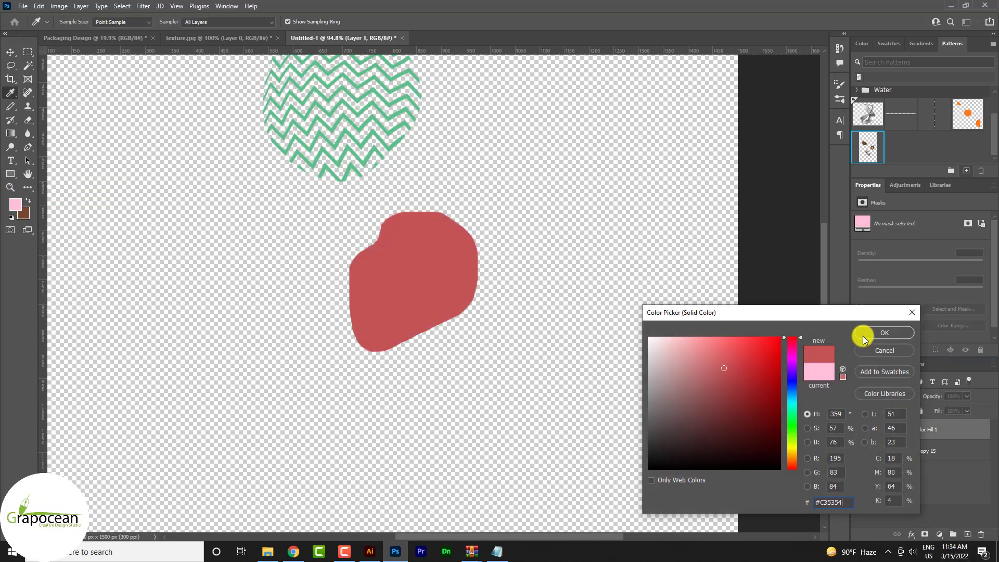
click(892, 332)
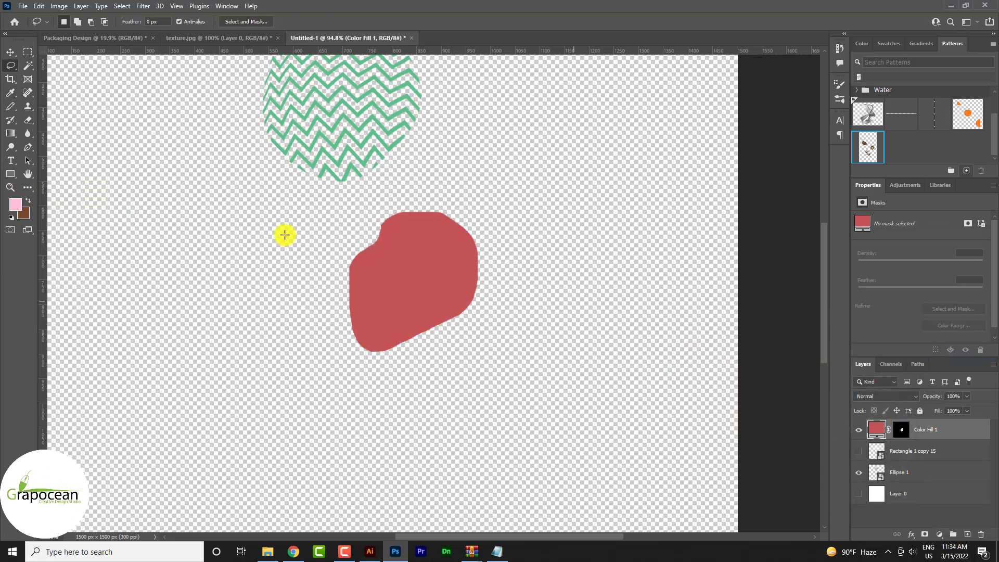
click(10, 52)
drag(417, 263, 425, 273)
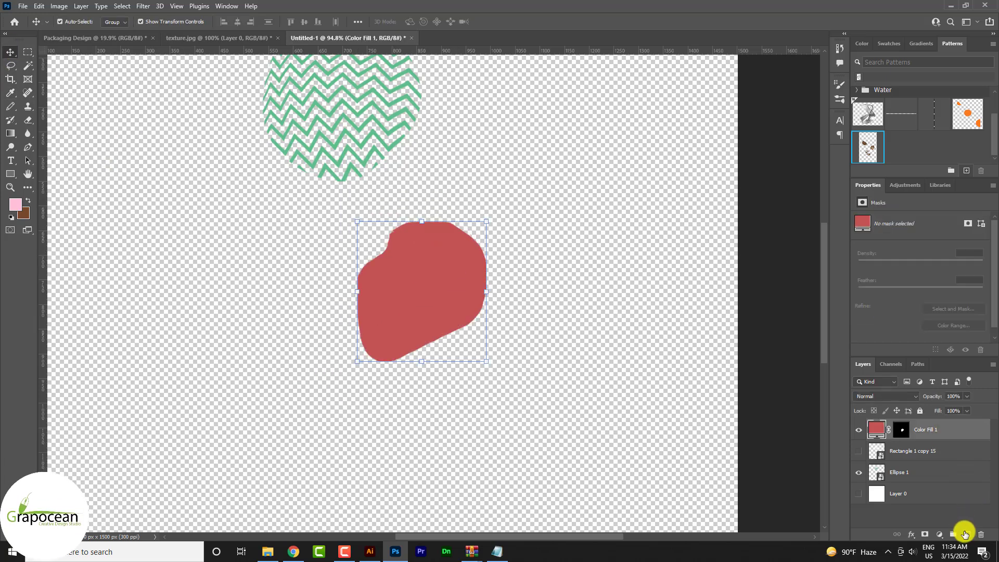
Add new empty layers above the red blob and switch to the round Brush tool
click(965, 534)
scroll(416, 250, up, 2)
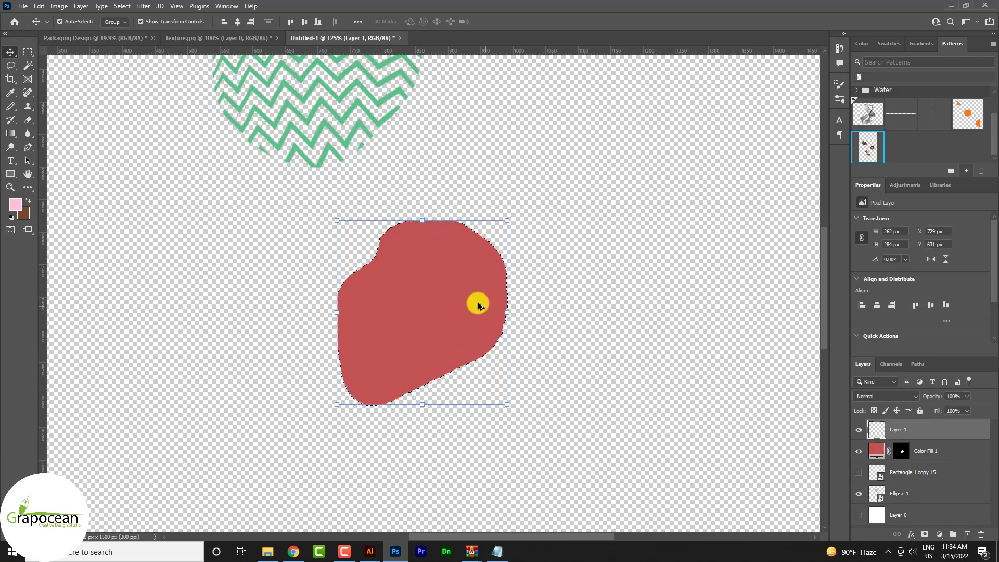
scroll(477, 306, left, 2)
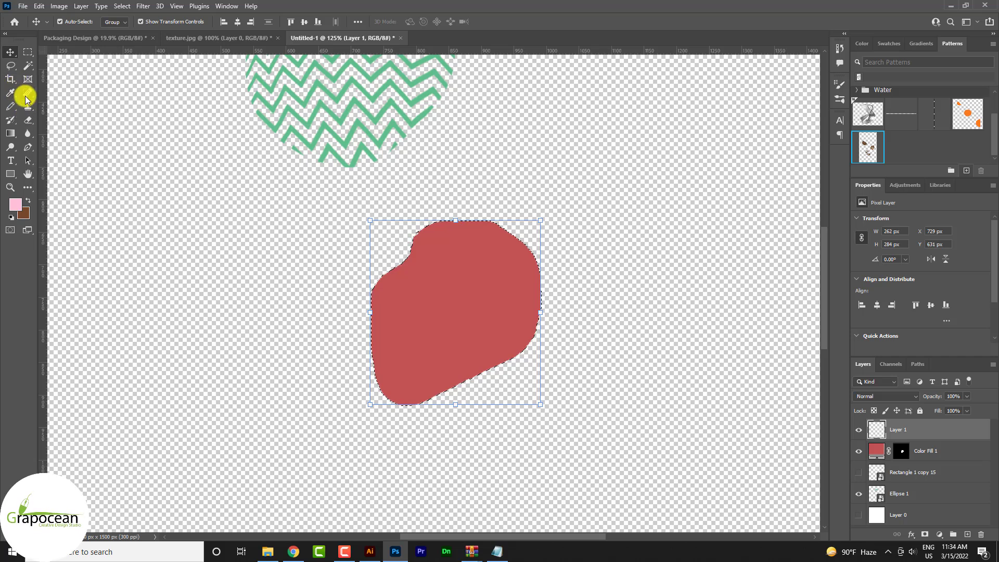
click(29, 120)
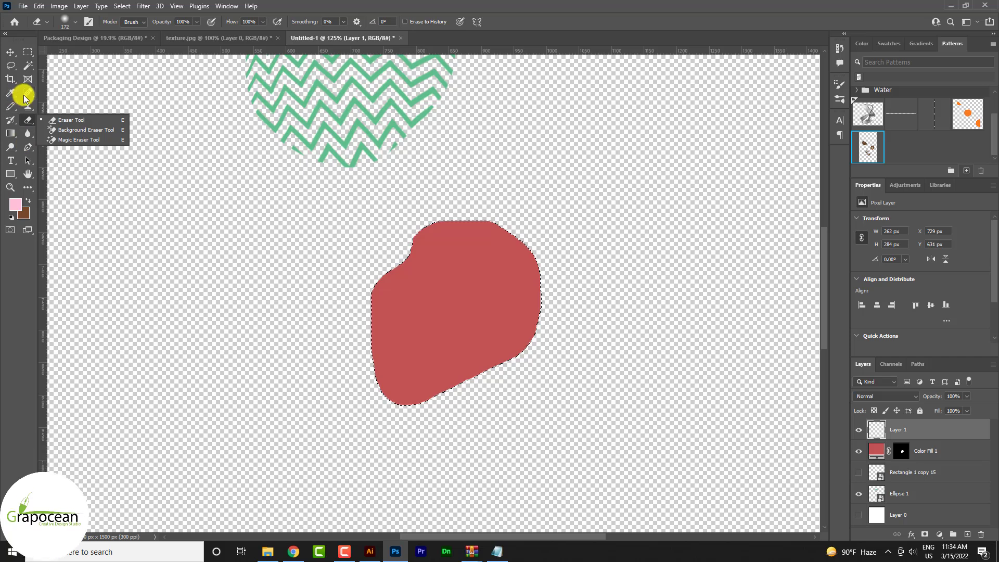
click(12, 121)
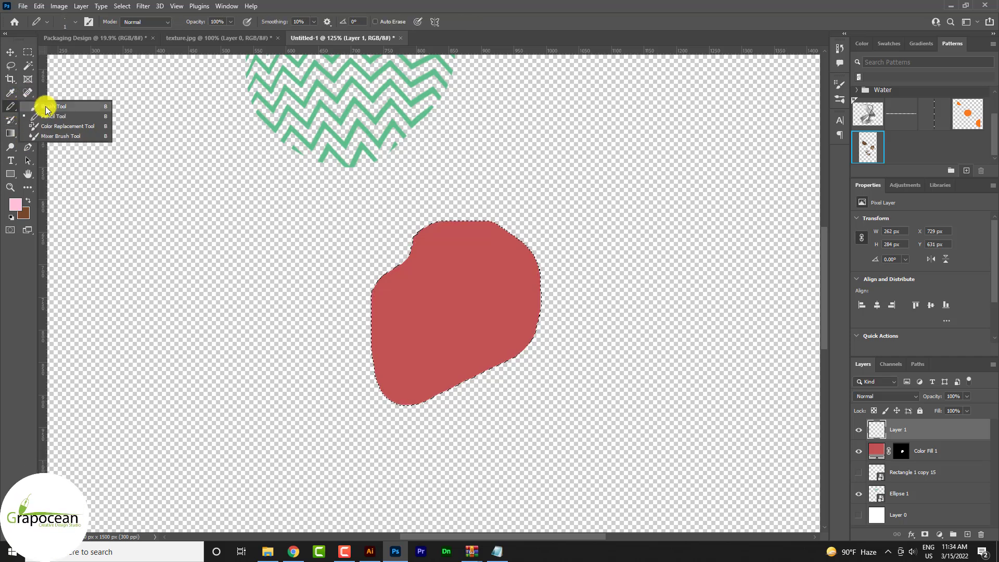
click(52, 106)
click(966, 533)
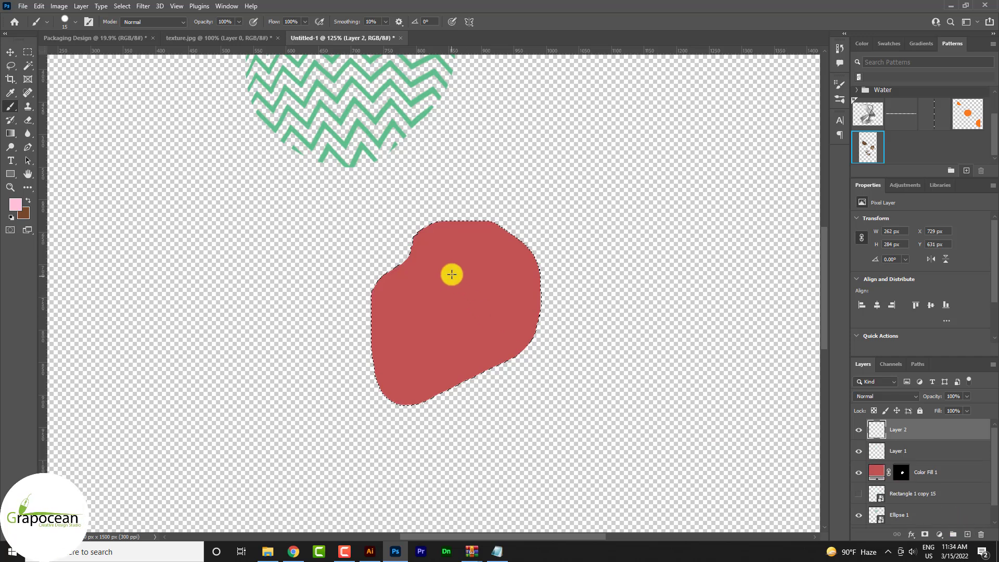
key(ctrl+z)
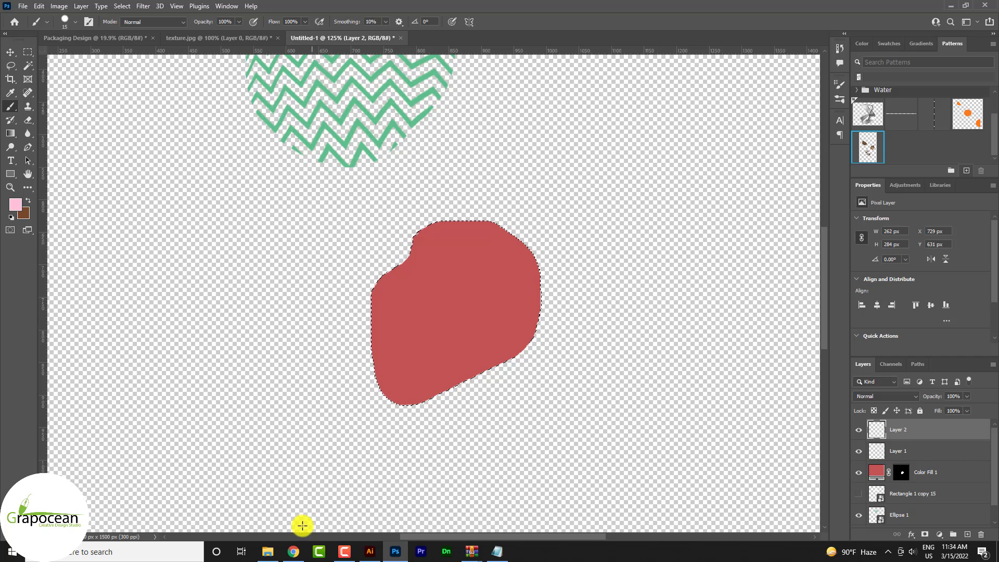
Sample the blob's red and choose a brighter, more saturated red paint colour
click(16, 204)
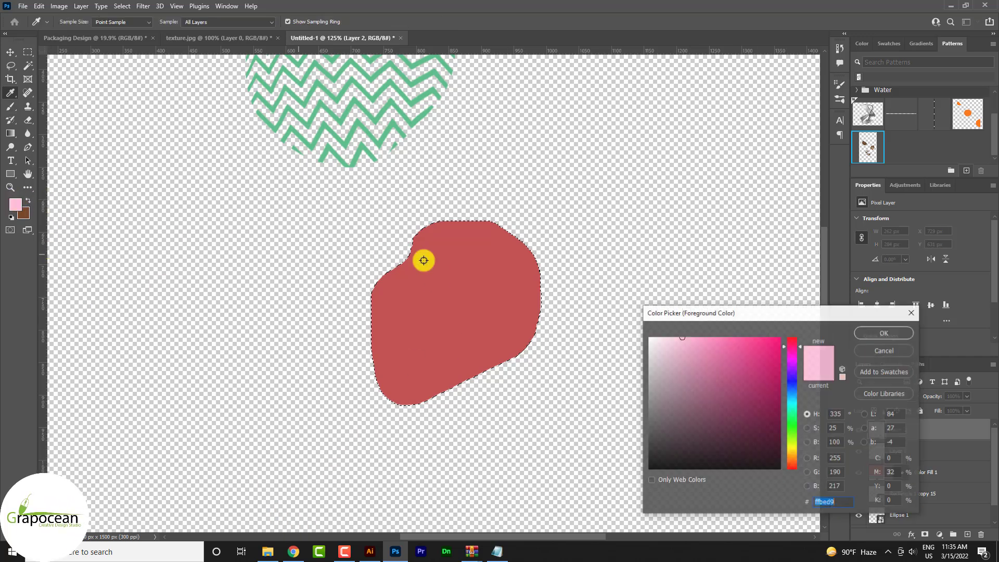
click(466, 268)
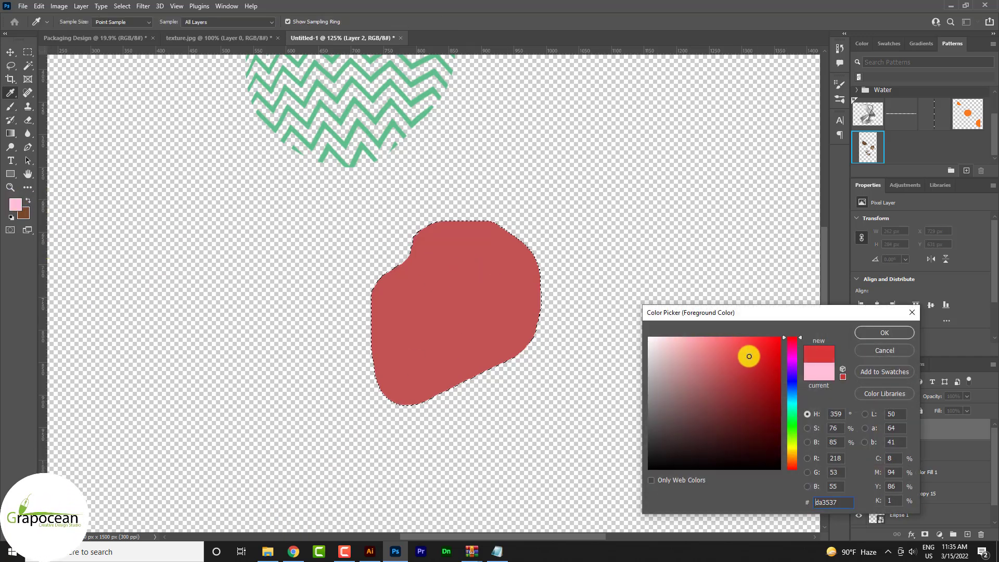
click(761, 354)
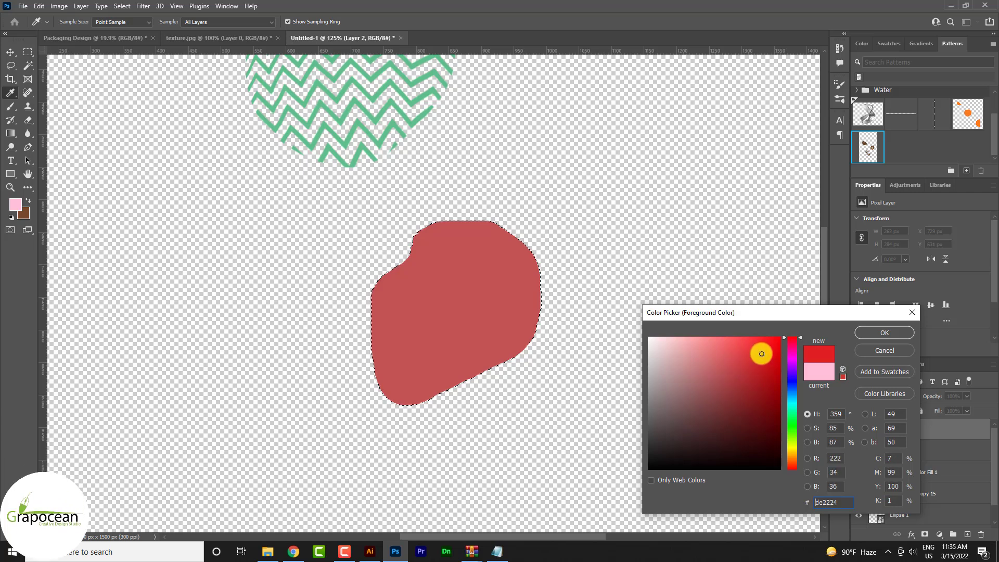
click(873, 334)
key(b)
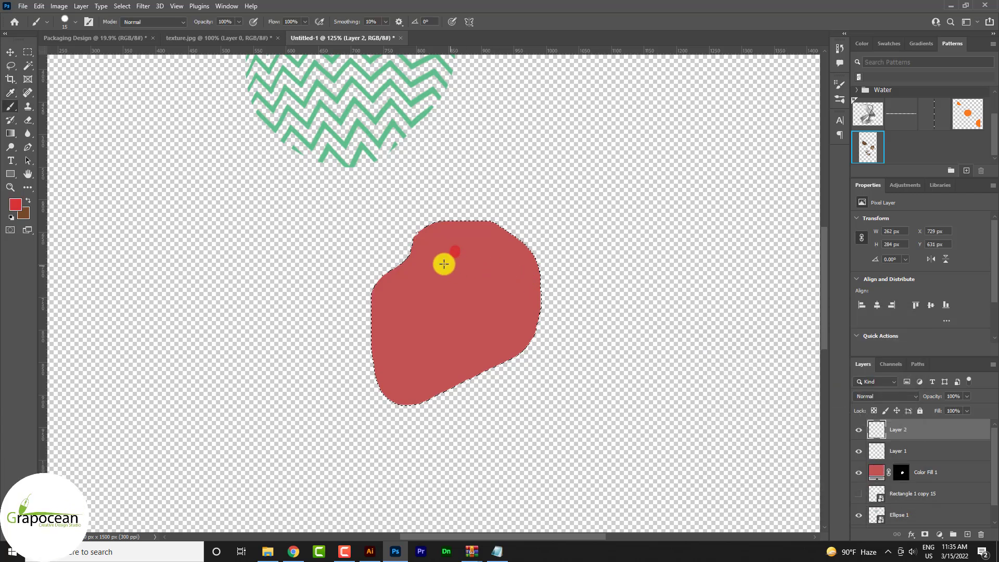
Paint short red dashes and dots scattered across the blob
drag(430, 261, 440, 261)
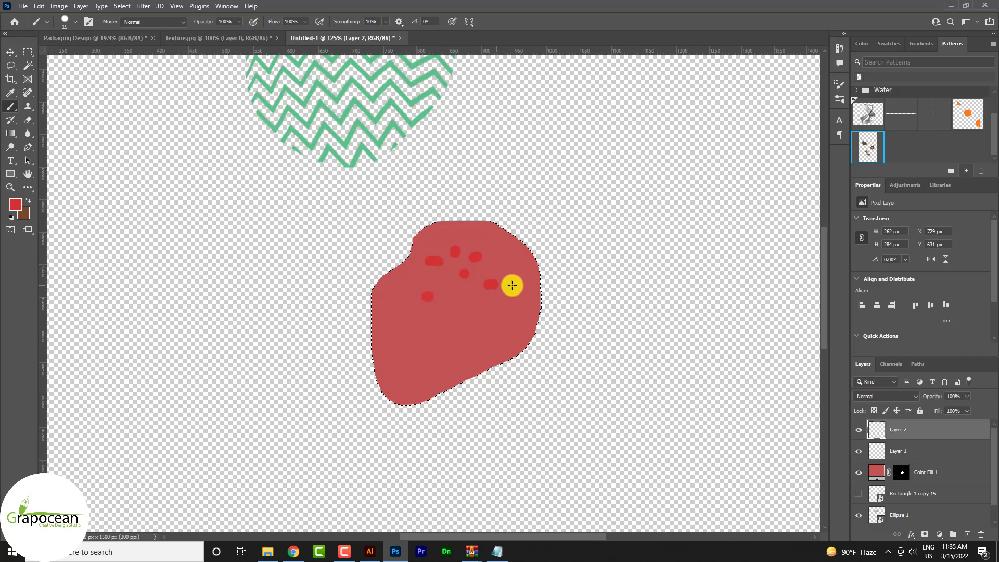
drag(489, 239, 497, 245)
click(453, 231)
click(405, 287)
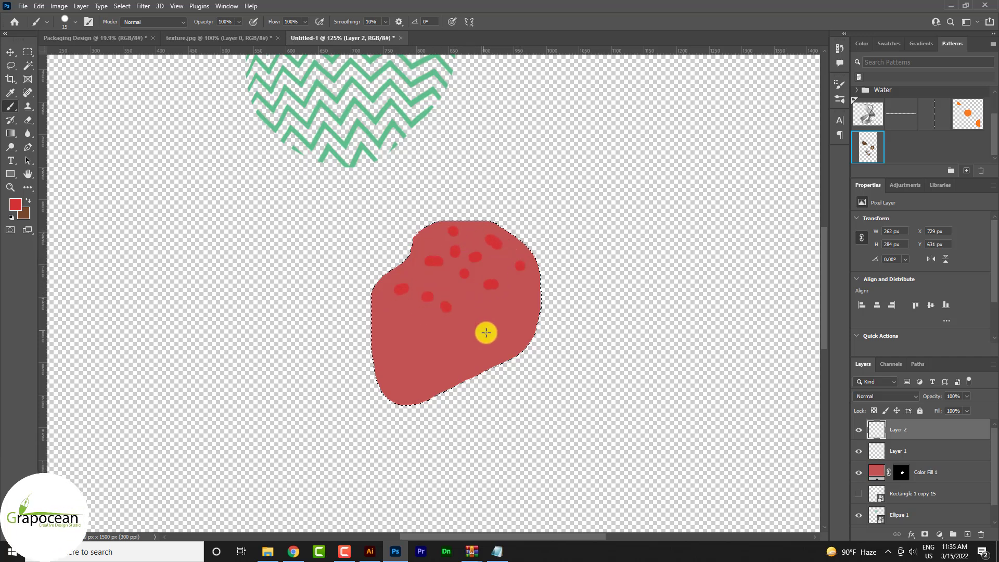
click(514, 303)
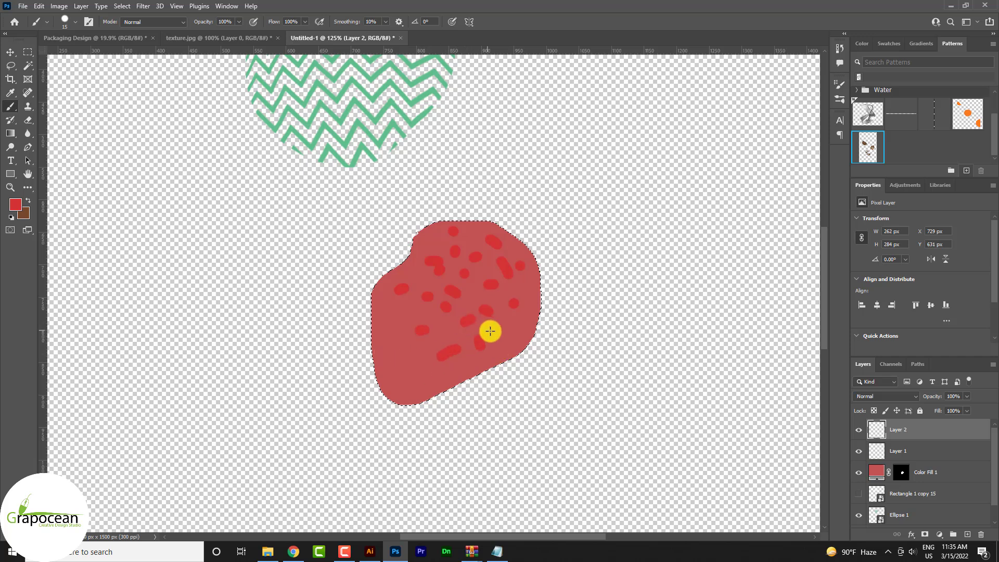
drag(490, 331, 498, 338)
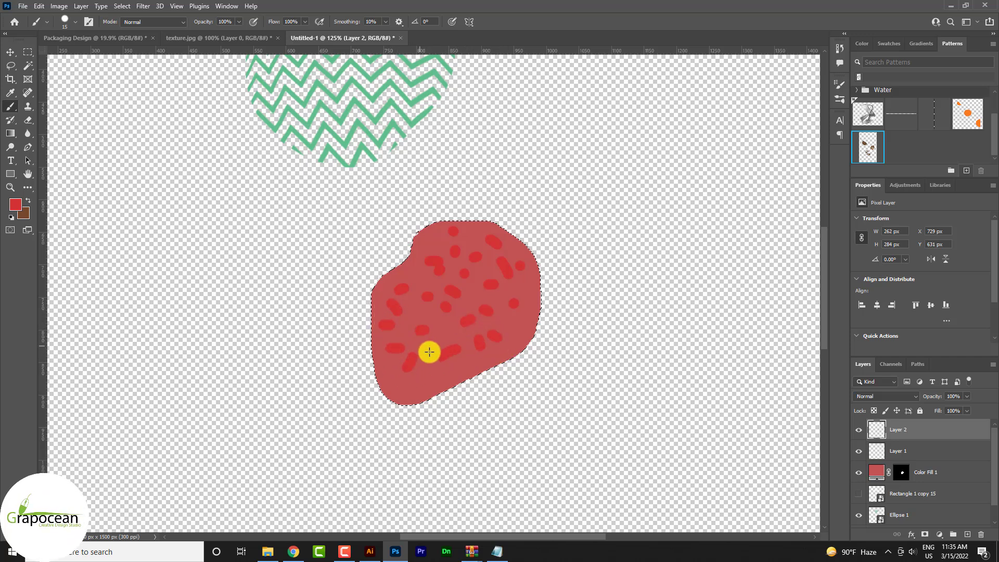
click(481, 368)
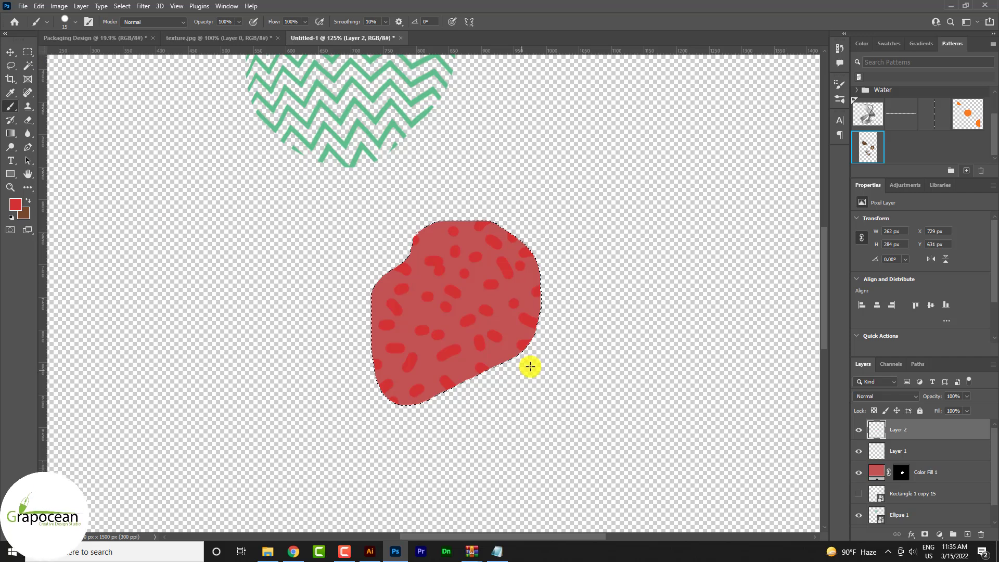
scroll(524, 370, down, 5)
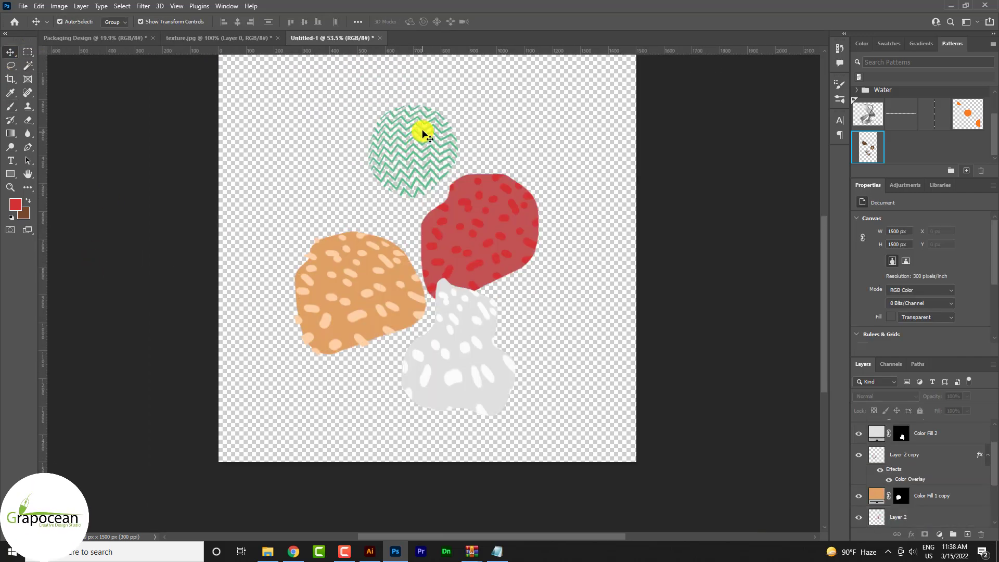
Enlarge and reposition the green zigzag circle with Free Transform
click(422, 135)
drag(419, 137, 410, 156)
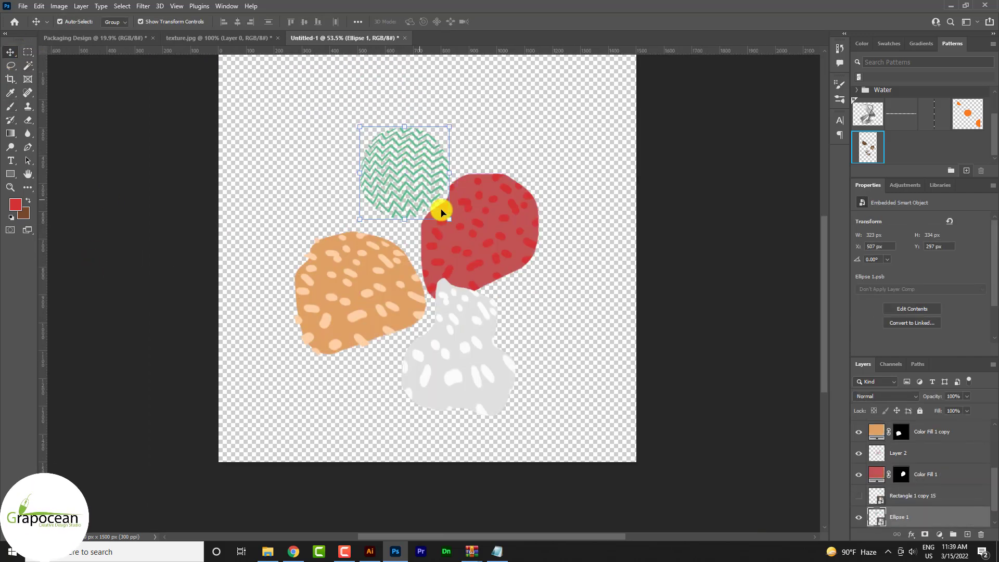
click(449, 222)
mouse_move(448, 222)
mouse_down()
mouse_move(451, 239)
mouse_move(446, 223)
mouse_up()
drag(407, 198, 401, 225)
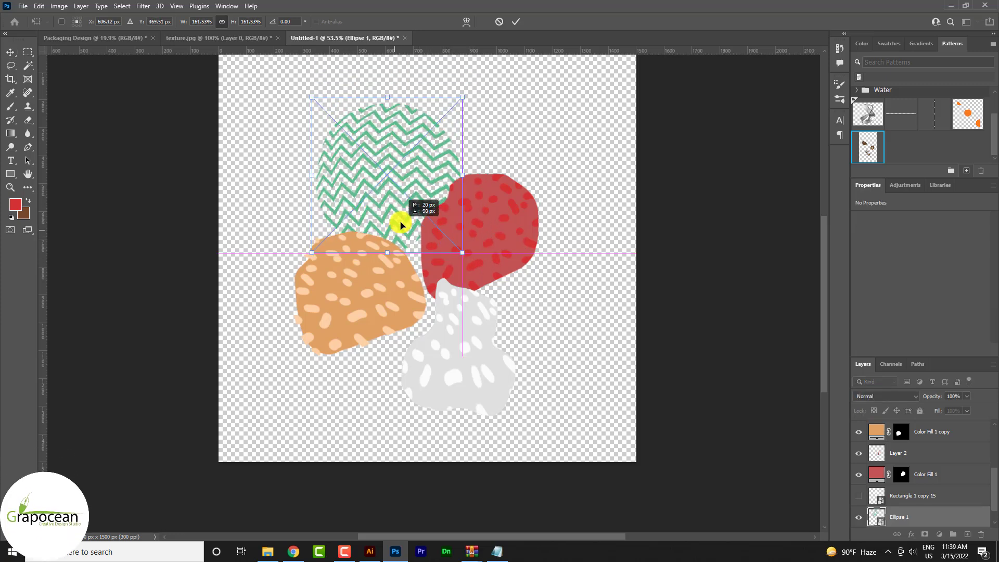
click(514, 21)
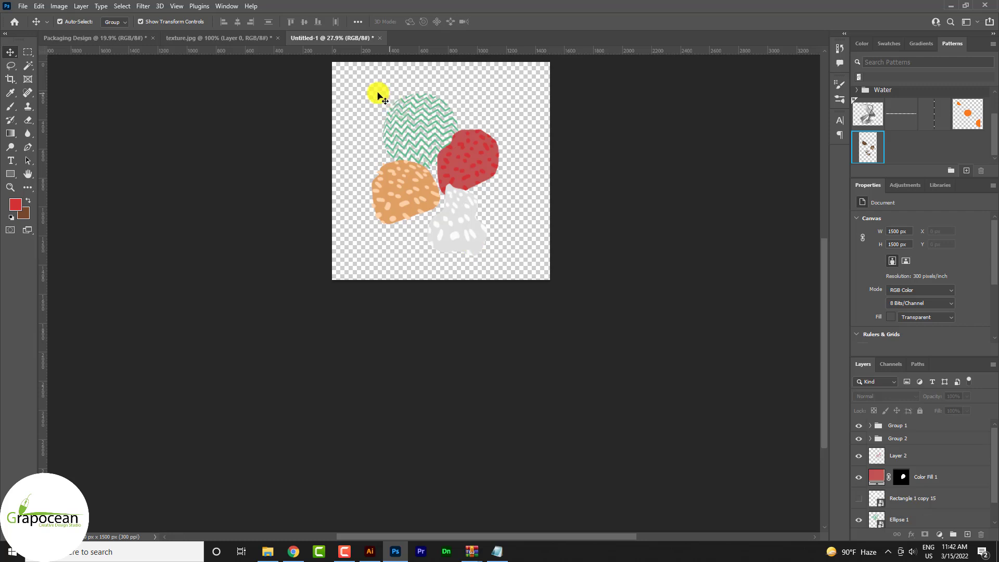
Carry the blob arrangement into Packaging Design, scale it up and shift it down-right
drag(378, 95, 503, 268)
drag(459, 185, 424, 284)
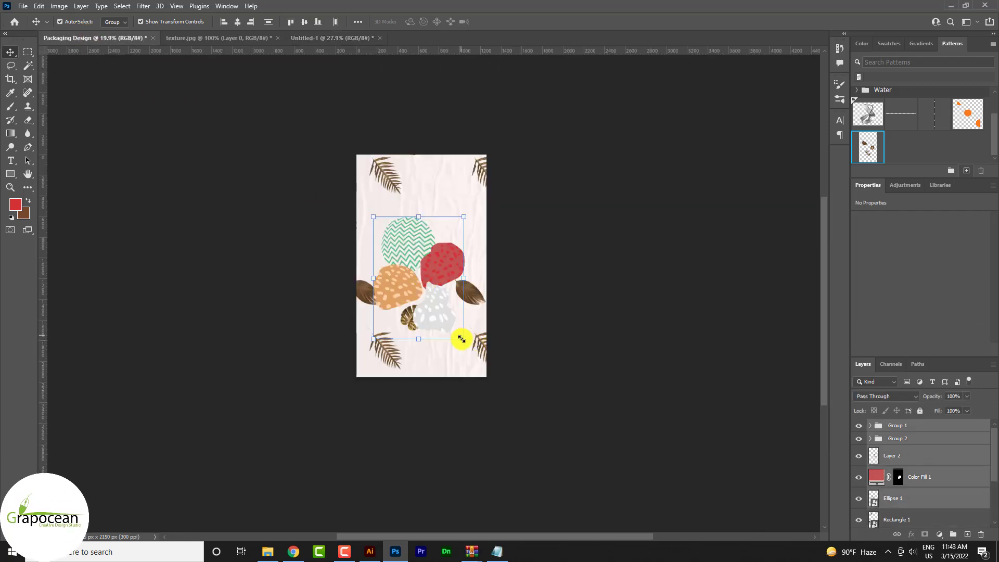
drag(461, 339, 480, 374)
drag(442, 346, 467, 374)
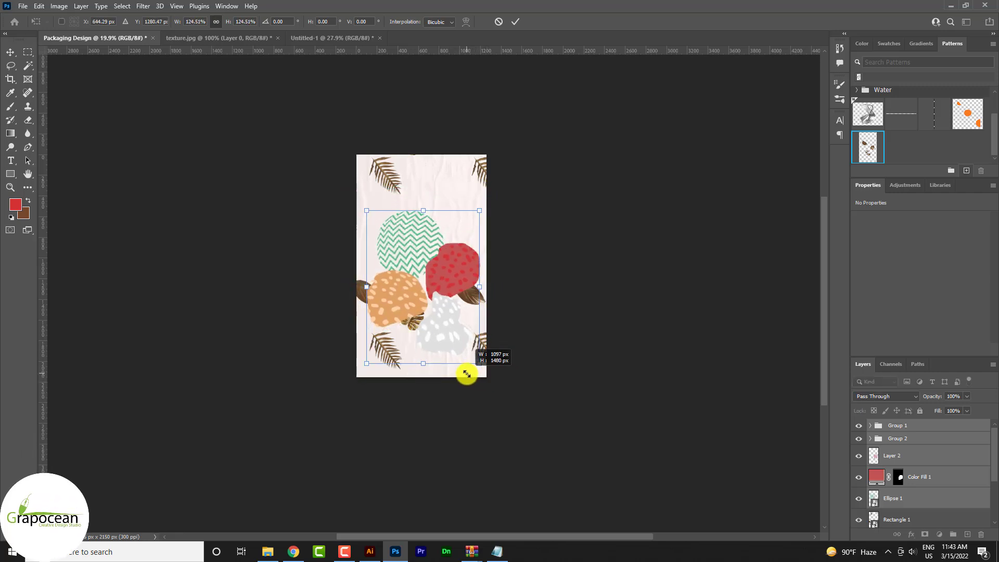
click(515, 22)
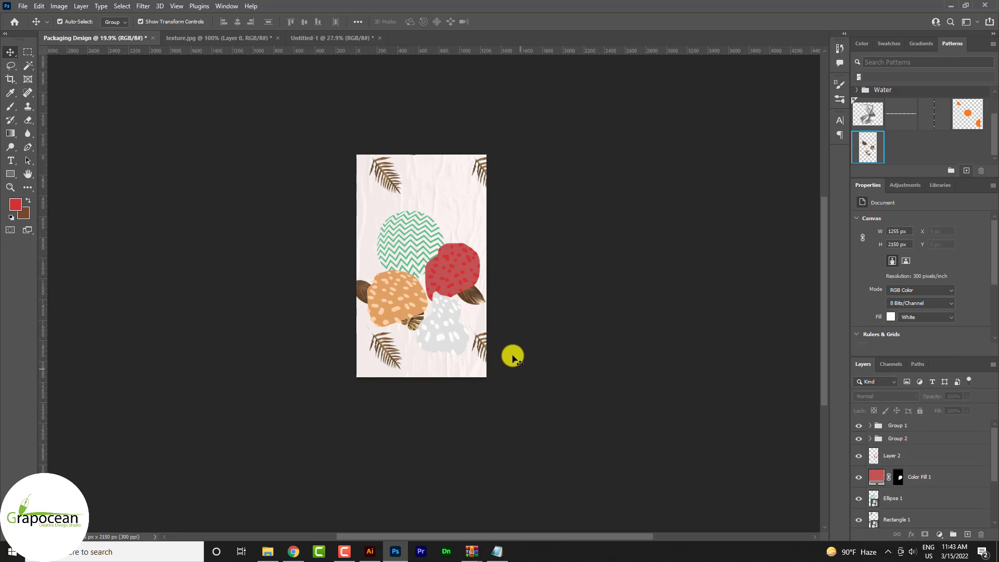
Move the Rectangle 1 leaf layer above the blob layers, then return to Illustrator
scroll(442, 353, up, 2)
scroll(385, 333, up, 1)
click(404, 307)
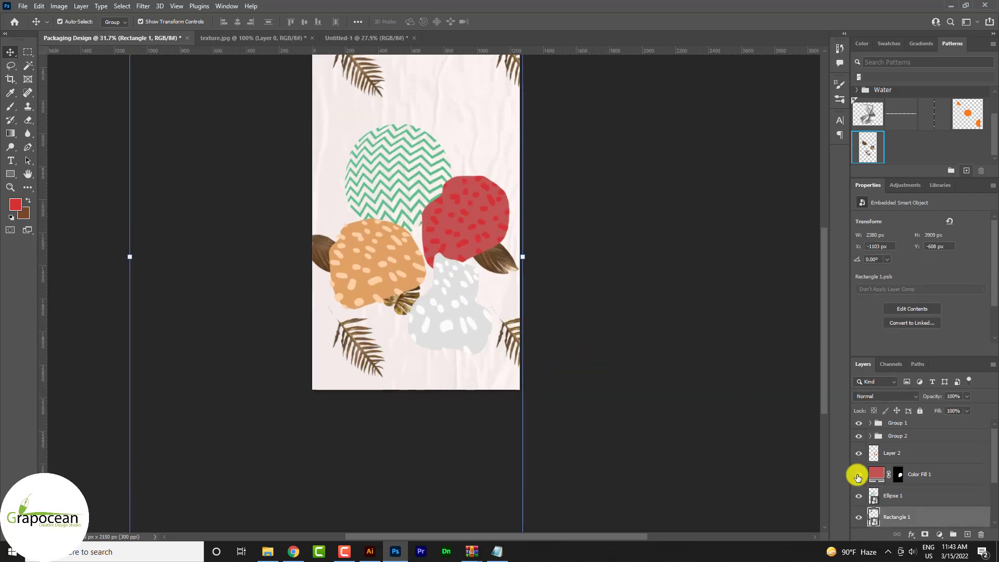
drag(898, 513, 903, 445)
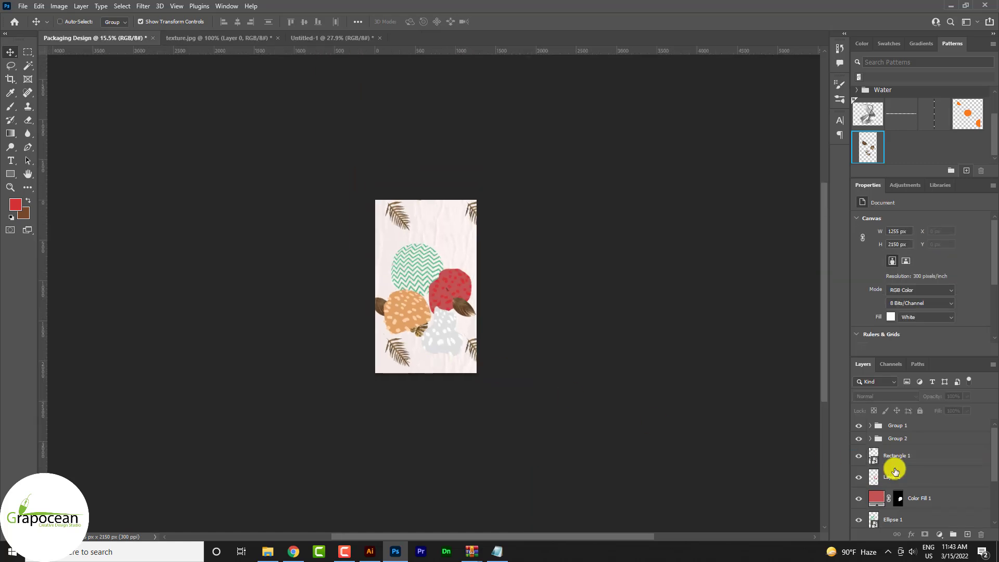
click(372, 555)
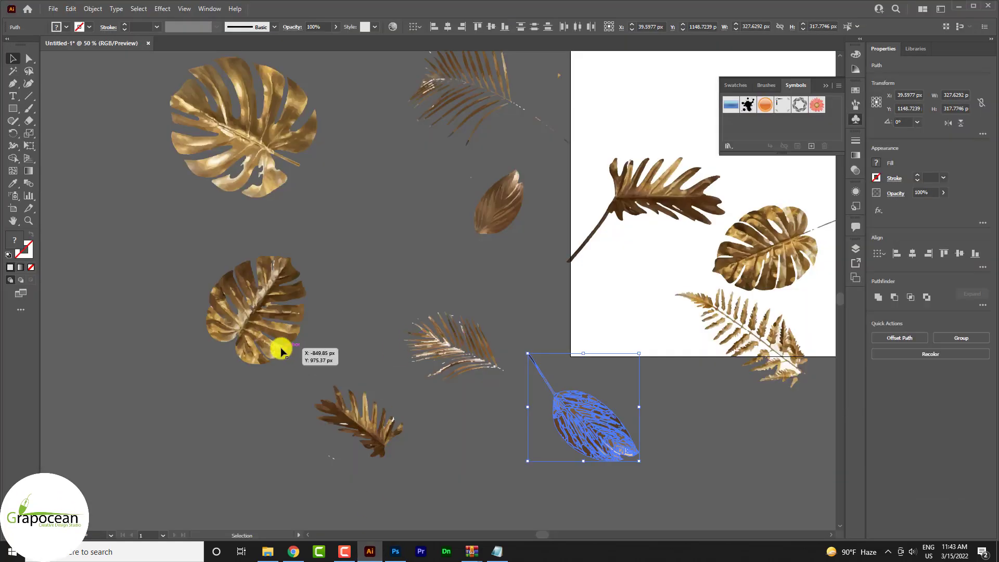
Place the 'product copy' walnut image and trace it with High Fidelity Photo
scroll(329, 344, down, 5)
scroll(289, 274, up, 2)
scroll(289, 273, up, 3)
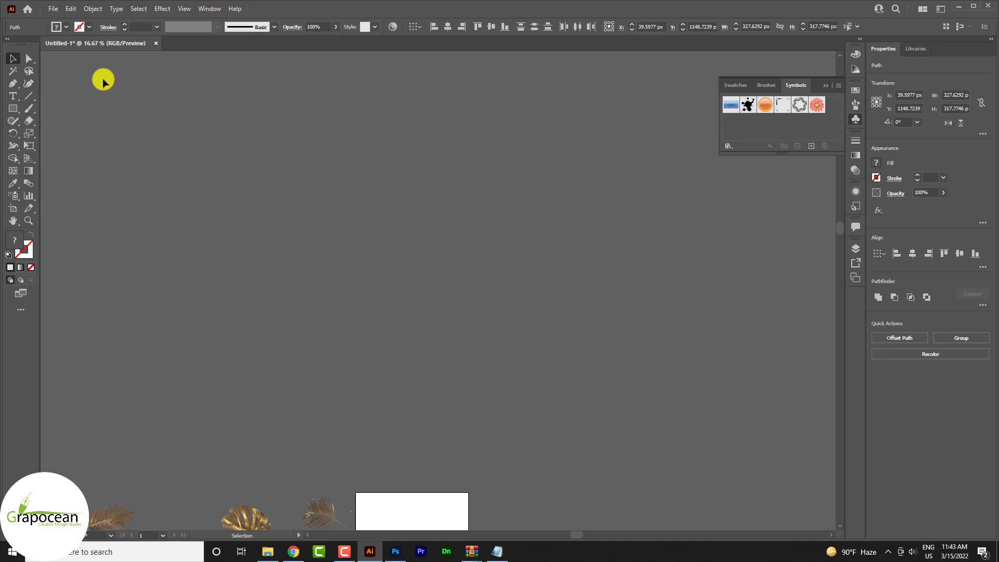
click(96, 9)
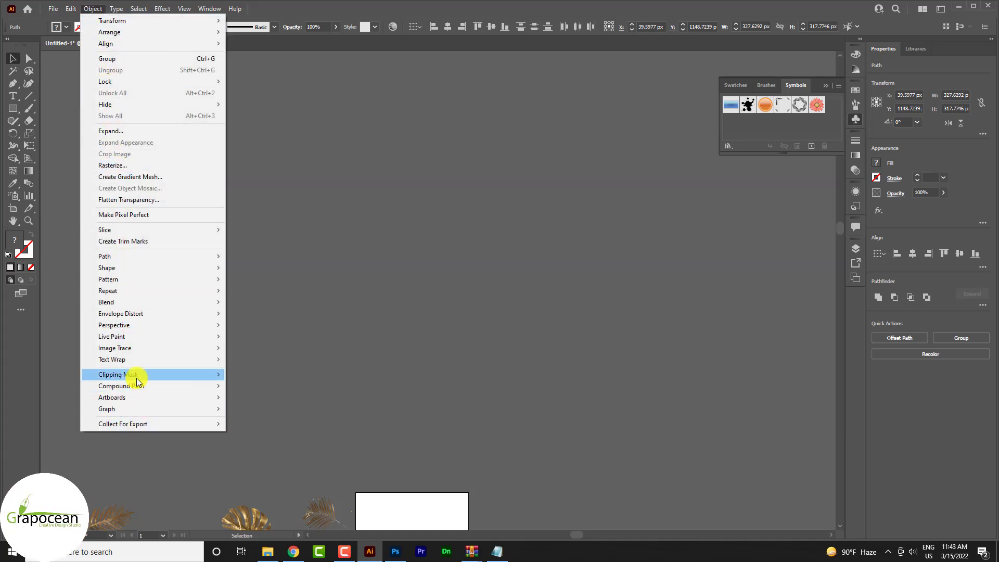
mouse_move(53, 9)
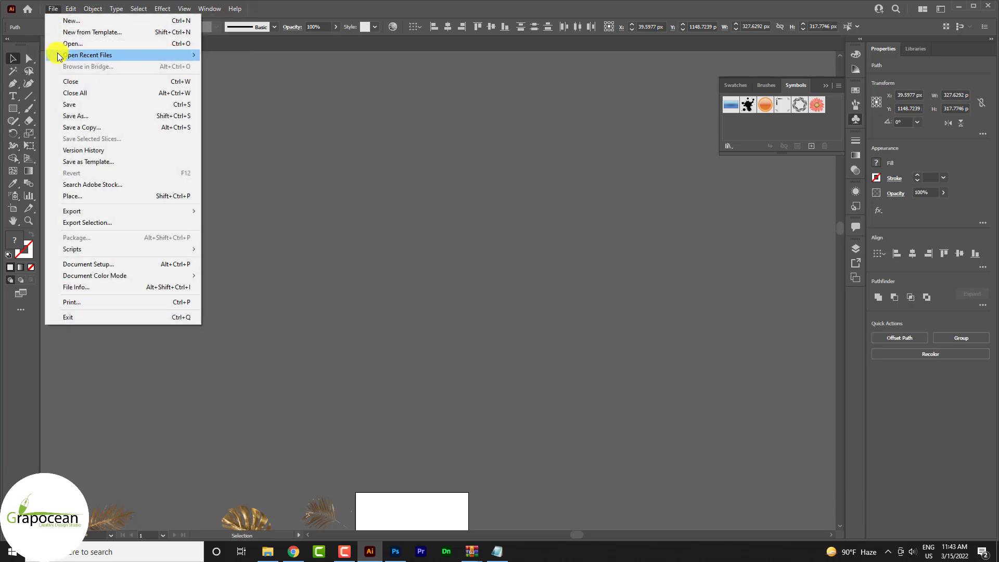
click(83, 196)
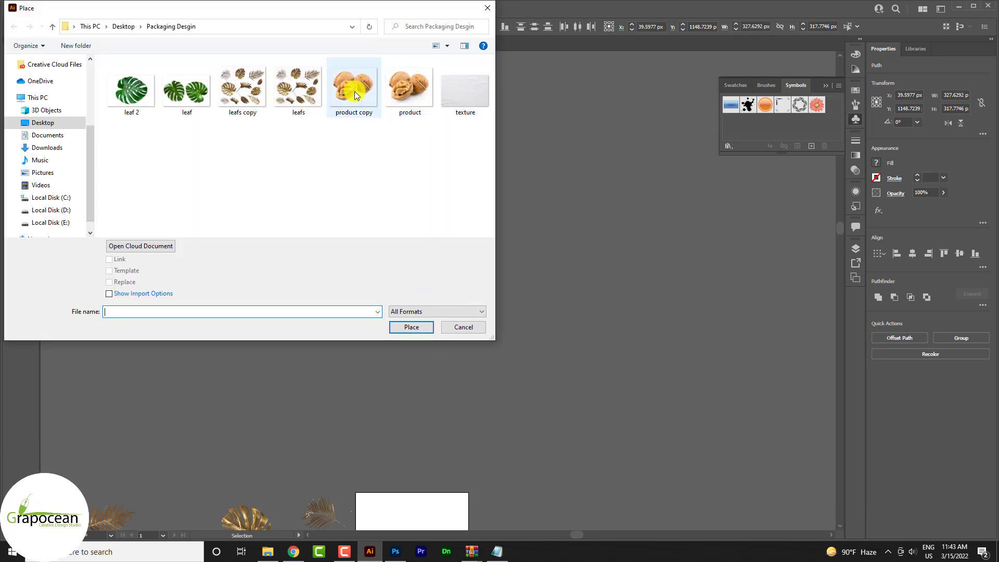
click(354, 88)
drag(325, 161, 523, 324)
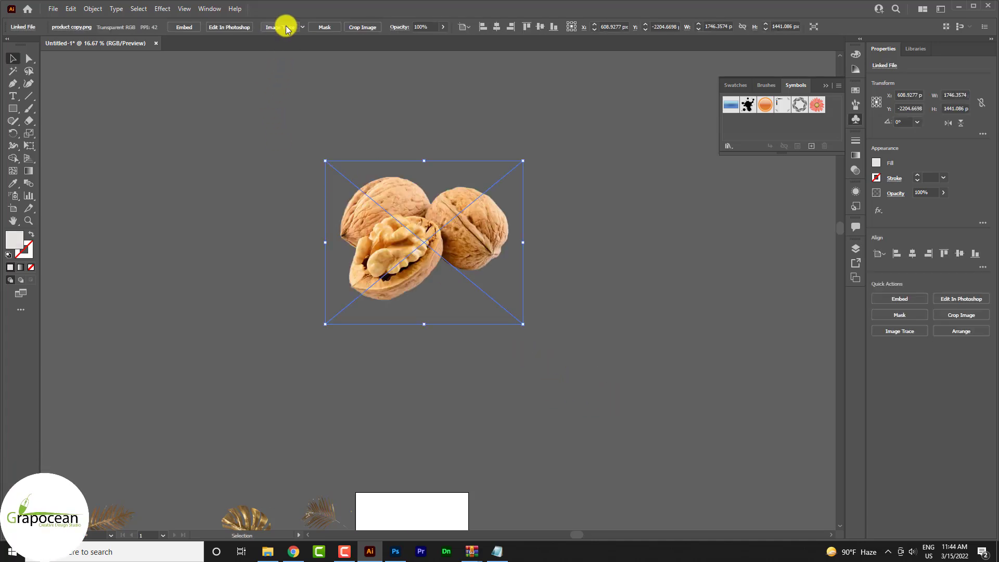
click(302, 27)
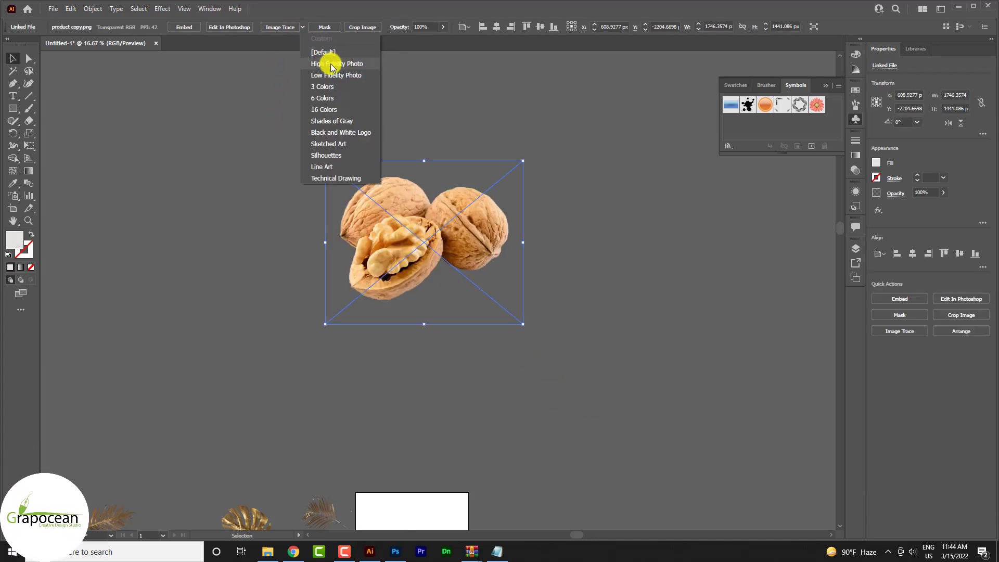
click(523, 267)
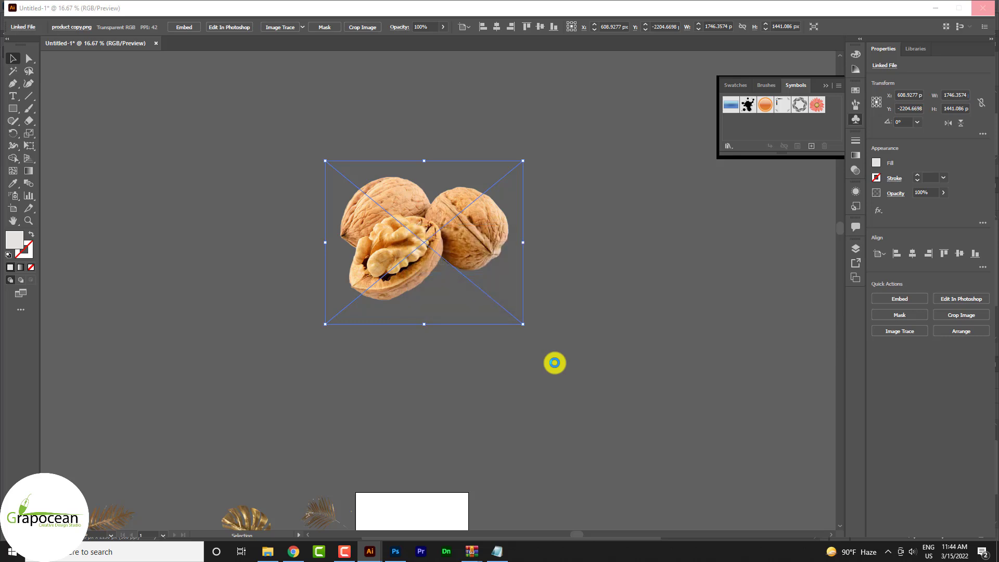
Expand the traced walnuts into vector shapes and isolate the walnut group
right_click(456, 294)
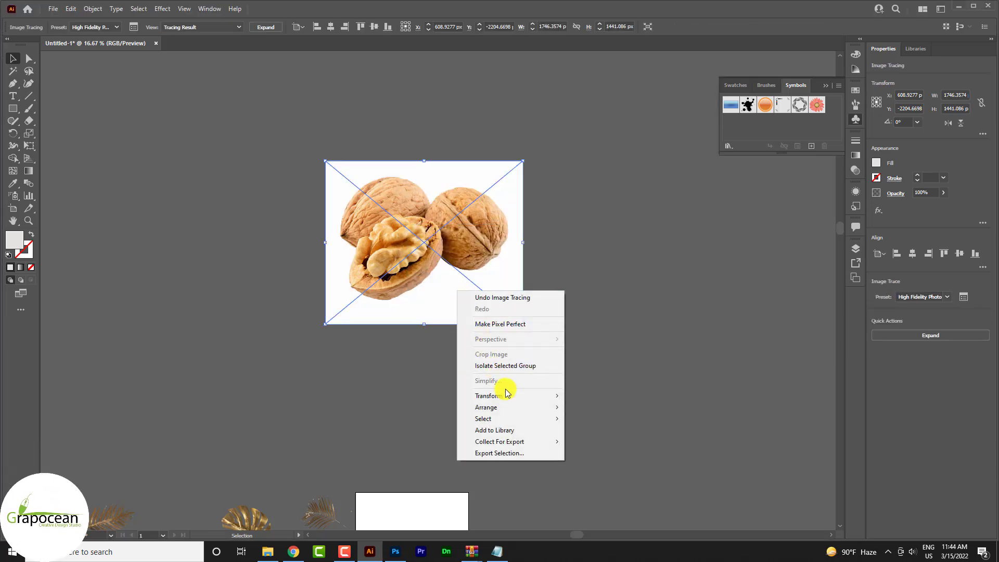
click(266, 27)
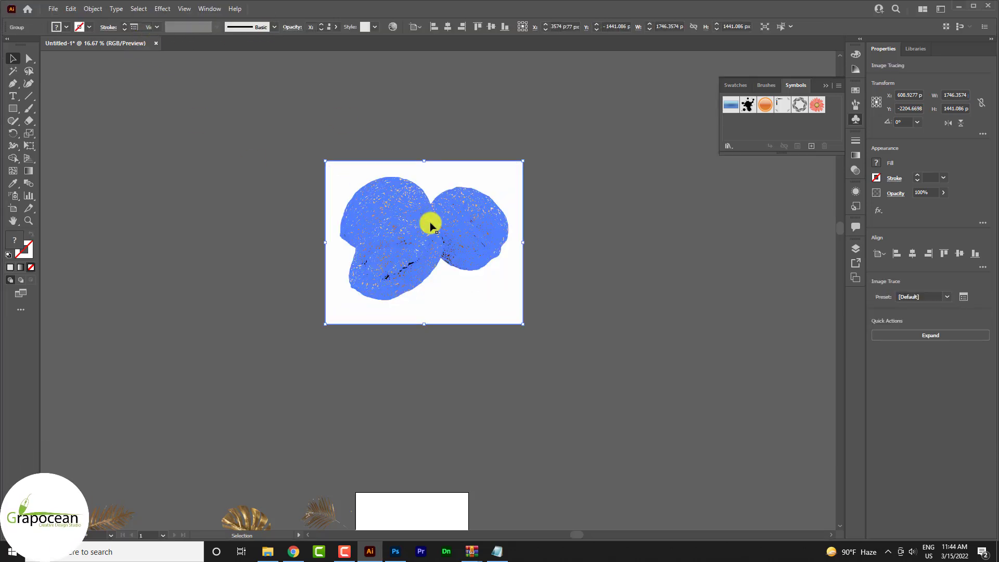
right_click(449, 293)
click(491, 372)
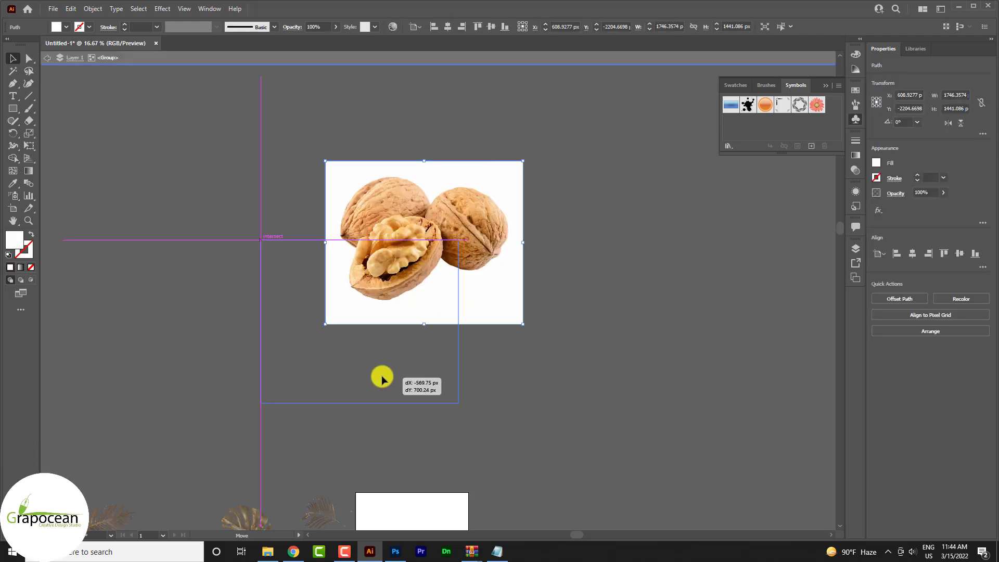
Pull the white background shape away from the walnuts and delete it
drag(454, 305, 194, 355)
key(Delete)
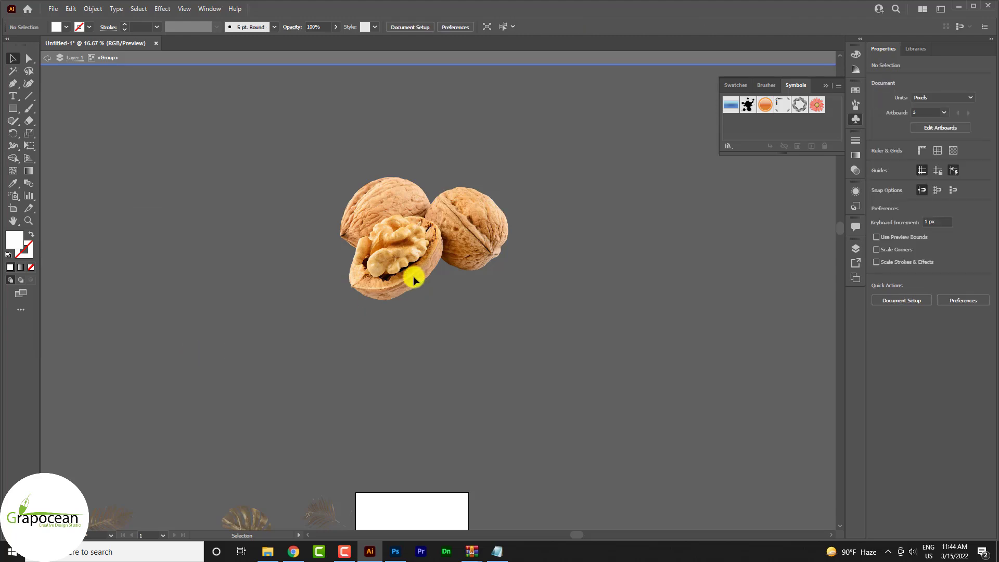
scroll(396, 219, up, 3)
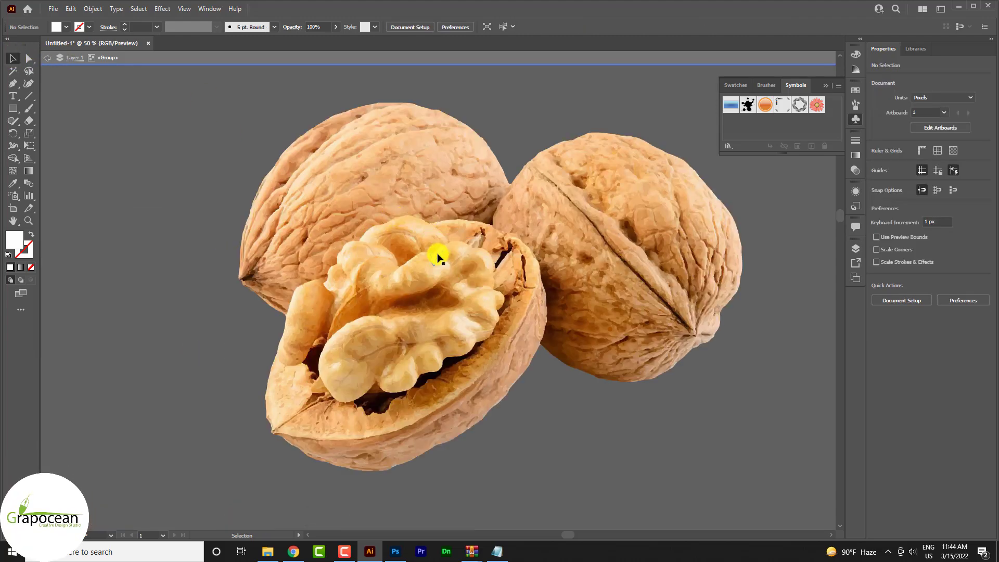
scroll(435, 256, down, 3)
drag(271, 147, 604, 323)
click(201, 270)
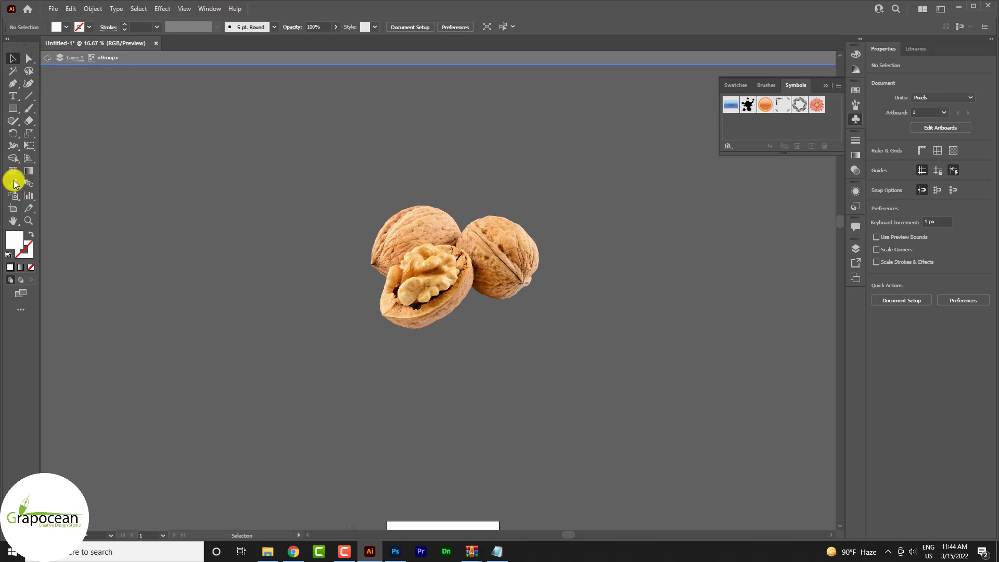
drag(13, 109, 47, 112)
Draw a circle over the walnuts and send it behind them
click(59, 132)
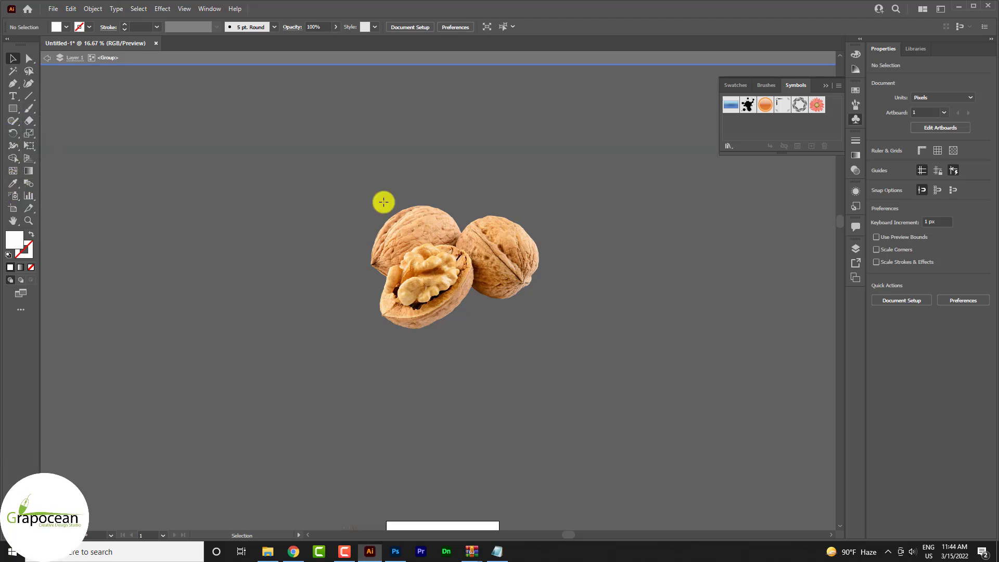
mouse_move(331, 151)
mouse_down()
mouse_move(542, 384)
mouse_move(573, 373)
mouse_up()
click(489, 201)
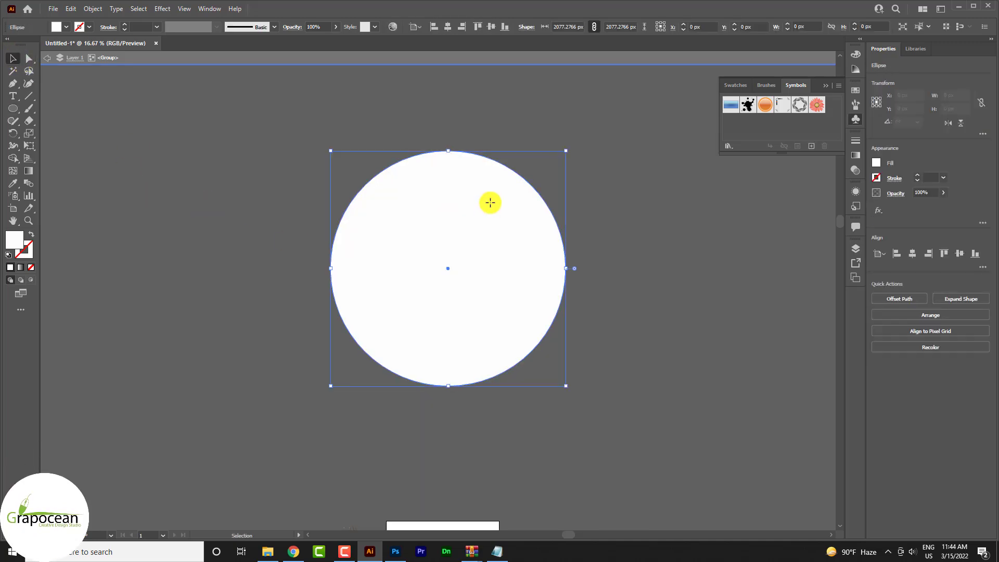
key(ctrl+shift+bracketleft)
click(624, 301)
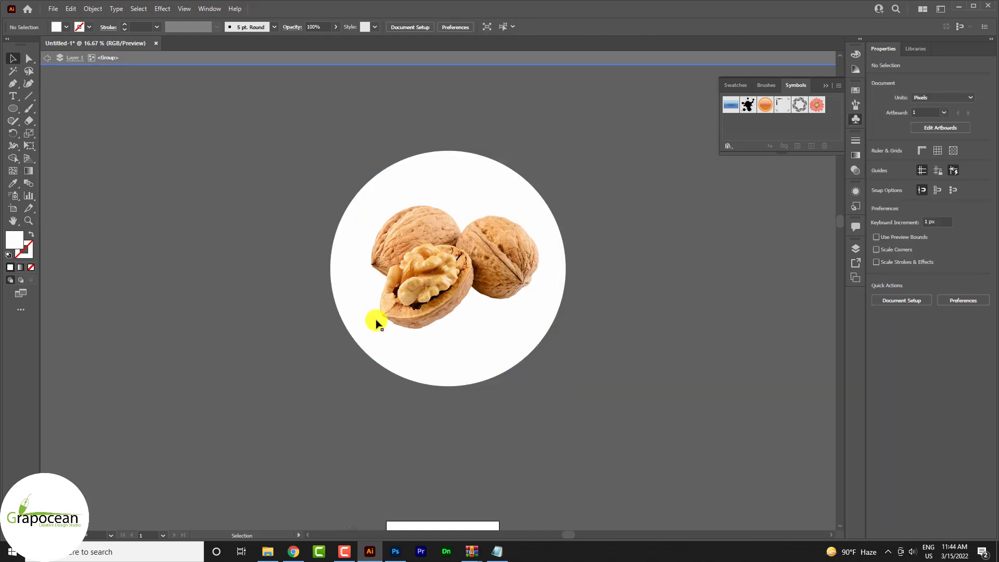
scroll(375, 321, down, 1)
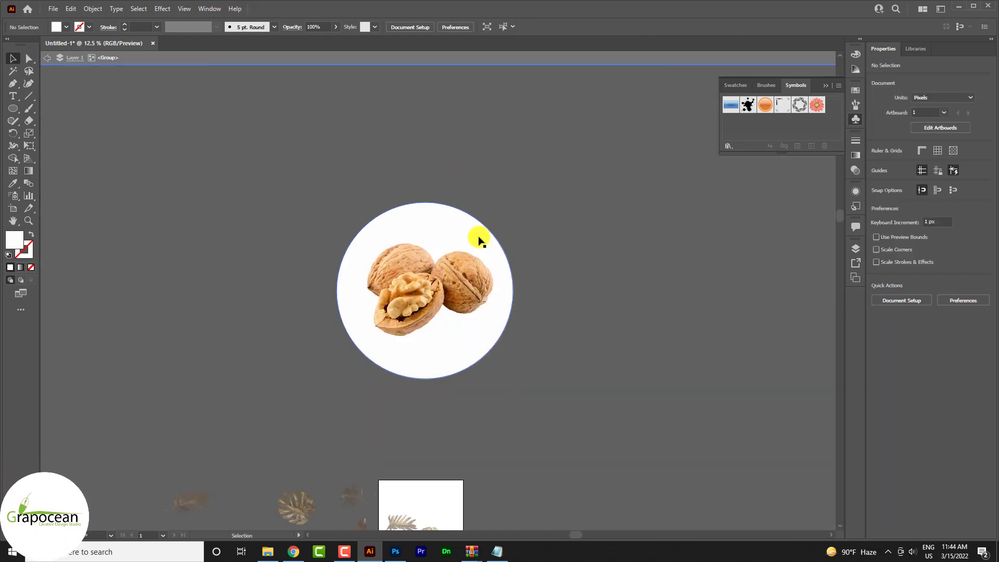
Give the circle no fill, a black 10 pt stroke, then exit isolation mode
click(477, 234)
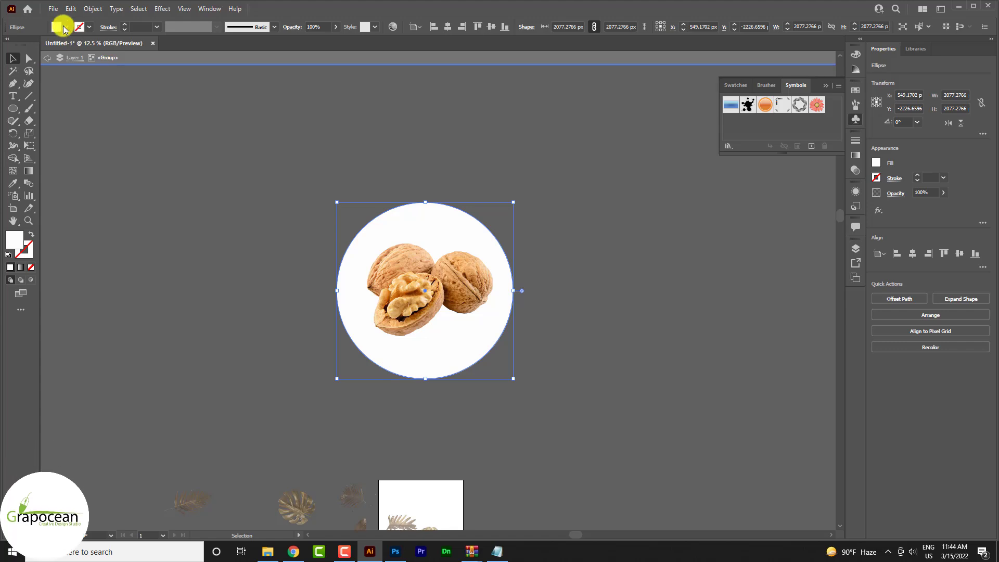
click(56, 26)
click(7, 44)
click(98, 28)
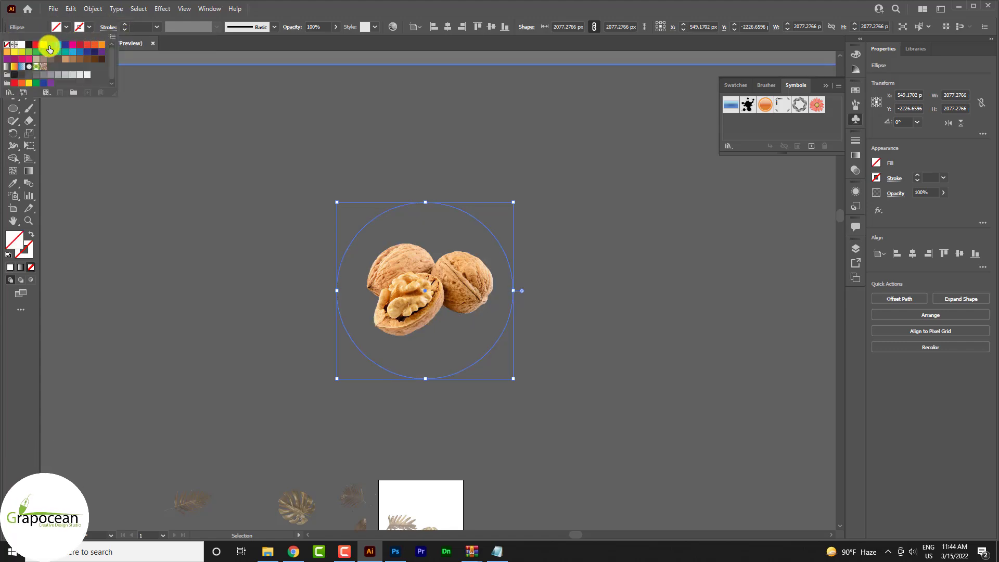
click(29, 45)
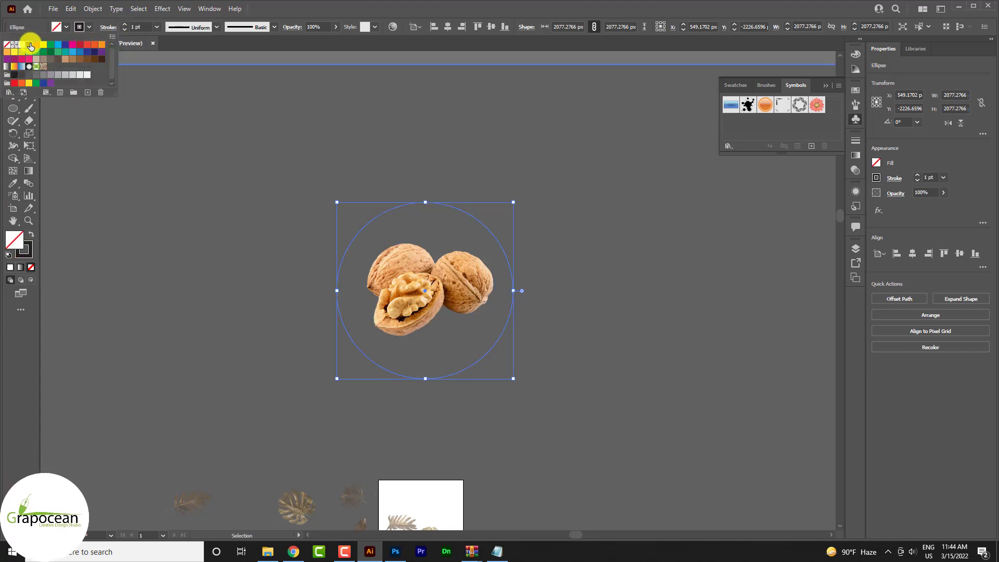
triple_click(127, 24)
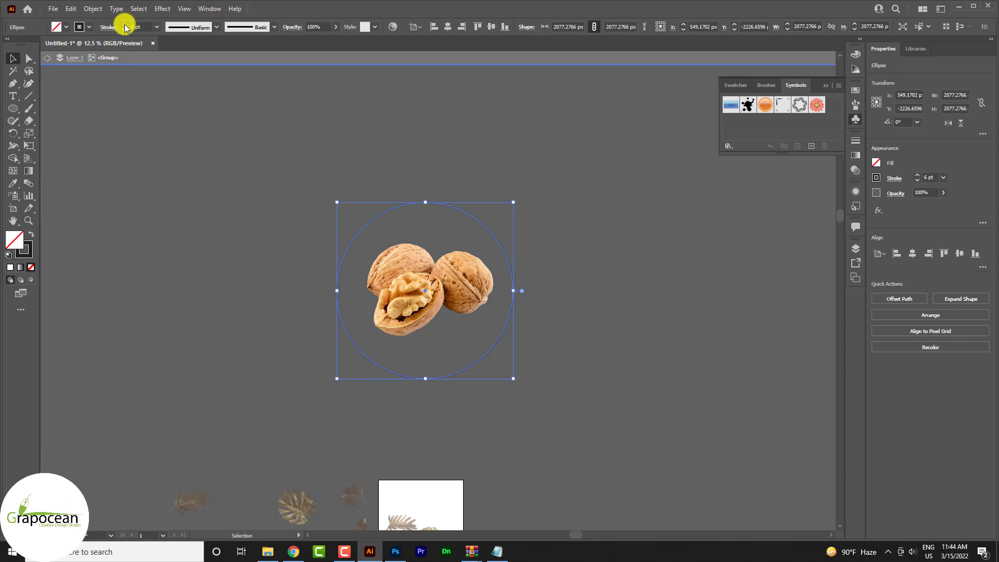
click(47, 58)
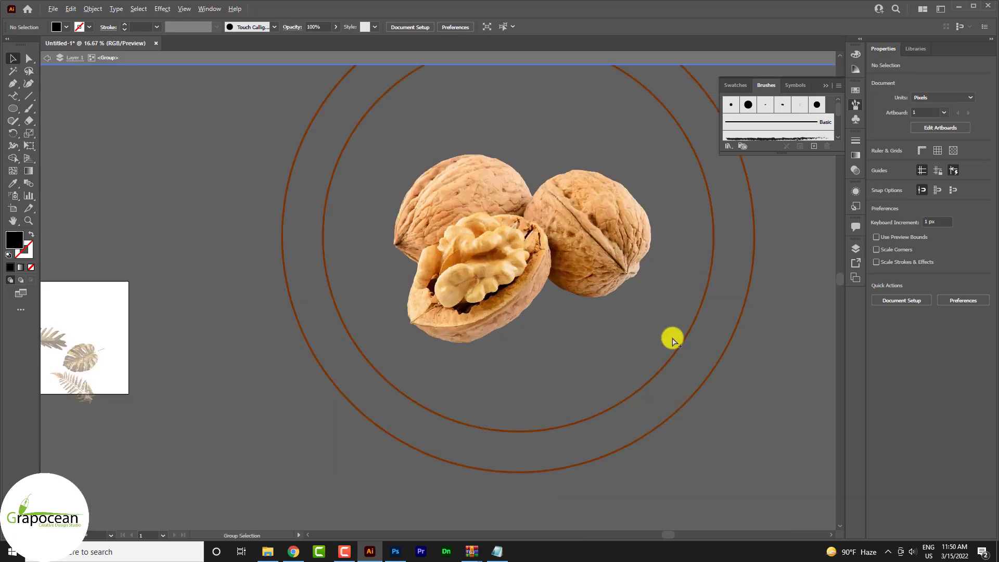
Shrink the whole walnut emblem, walnuts and both circles, toward its centre
scroll(657, 291, down, 3)
drag(691, 416, 662, 272)
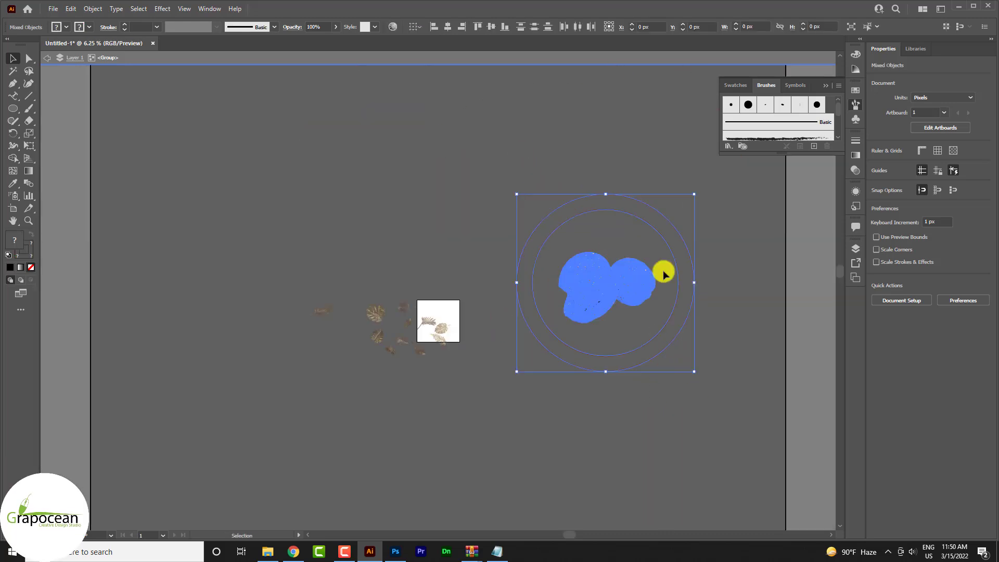
drag(696, 373, 644, 278)
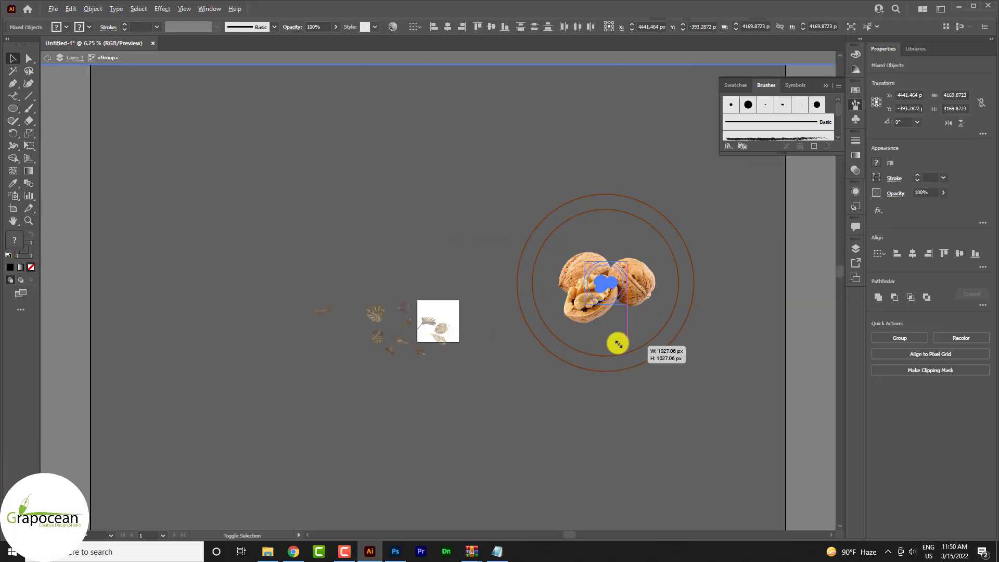
scroll(631, 284, up, 2)
scroll(556, 299, up, 4)
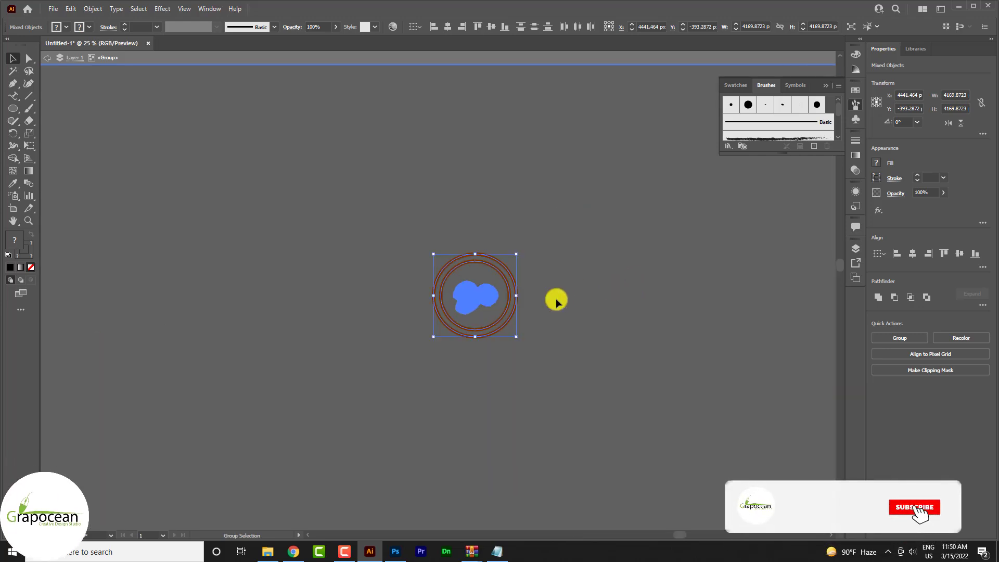
scroll(489, 316, up, 2)
click(692, 362)
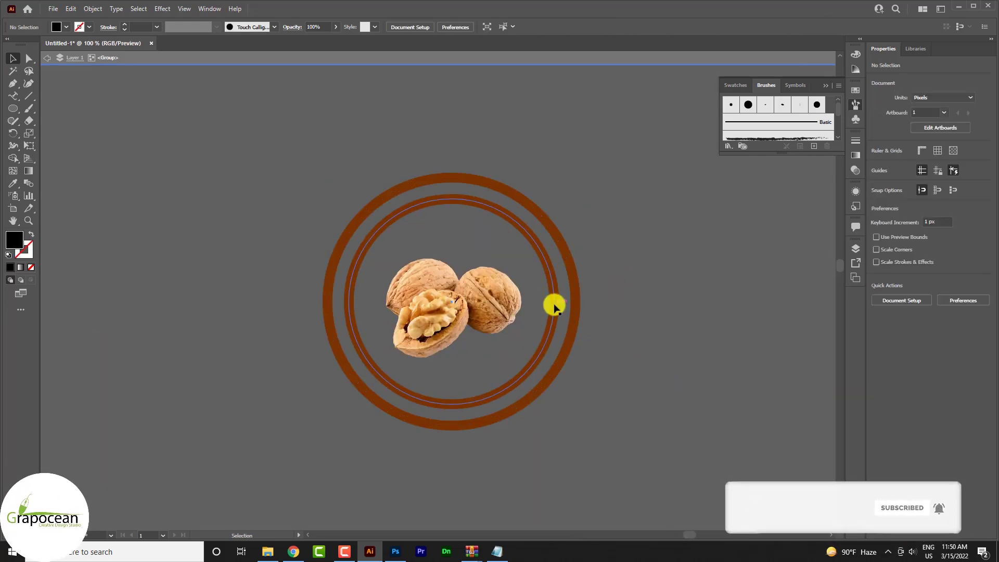
Thin the inner ring's stroke to 2 pt
click(553, 306)
click(664, 341)
click(552, 305)
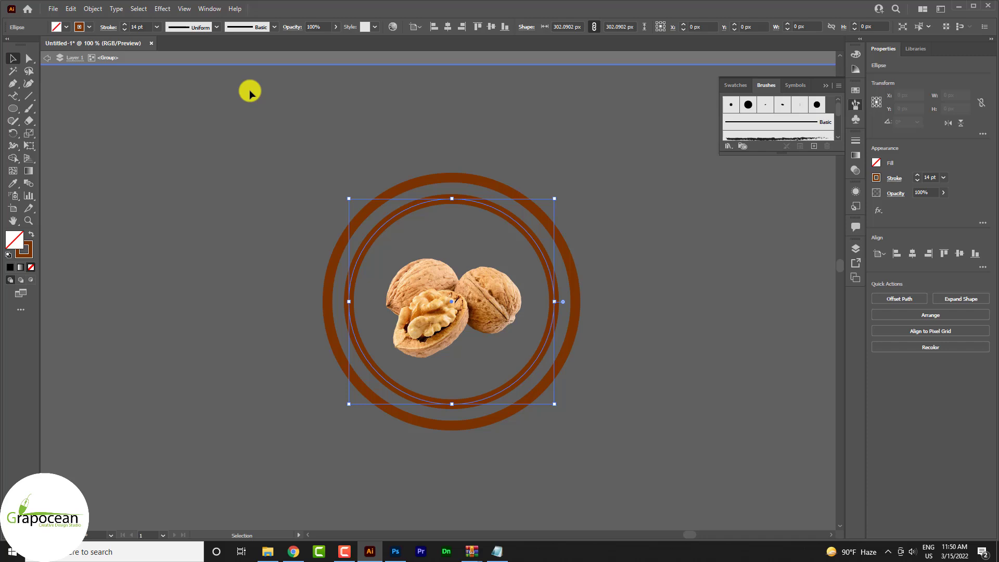
click(125, 29)
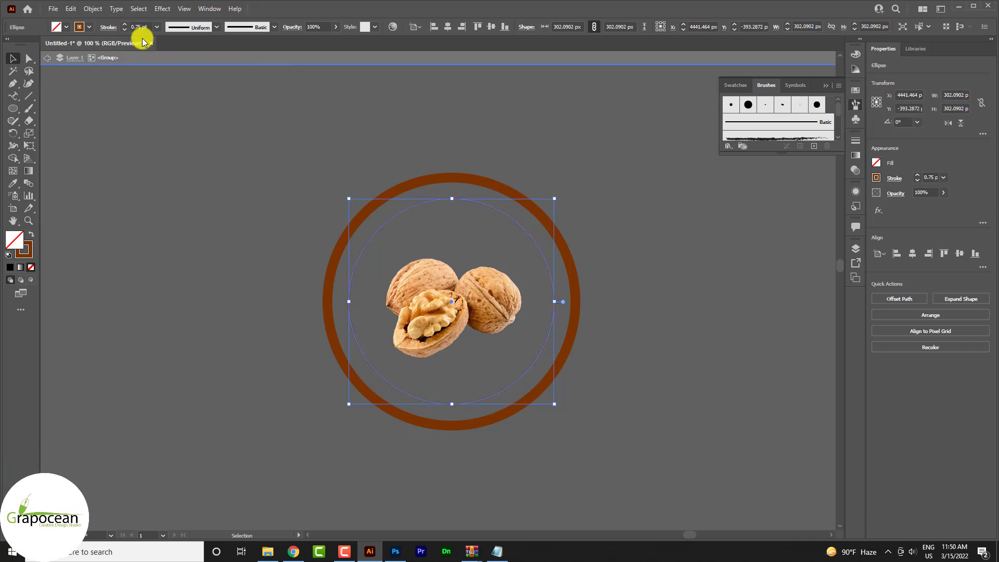
click(536, 312)
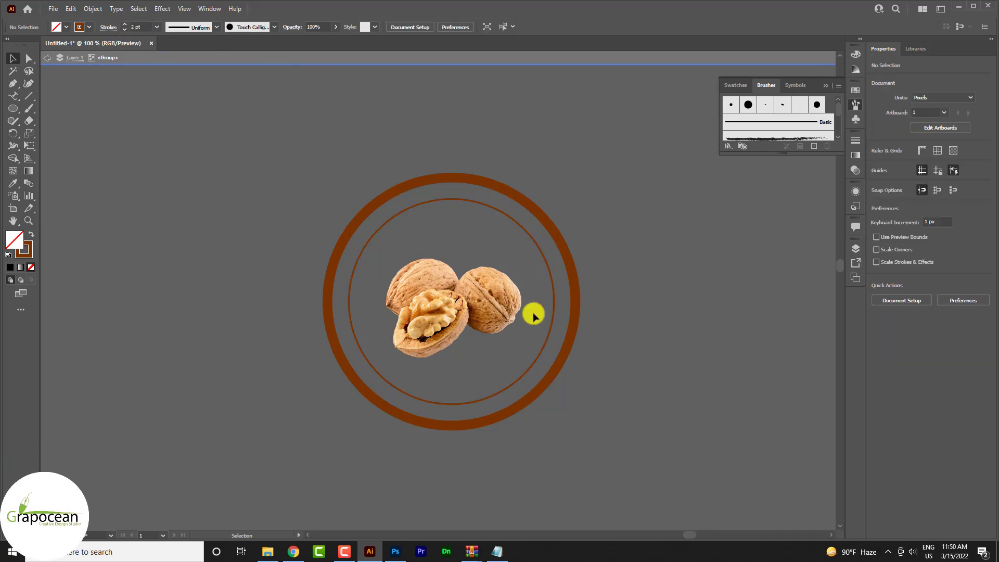
scroll(598, 328, down, 2)
scroll(598, 320, up, 3)
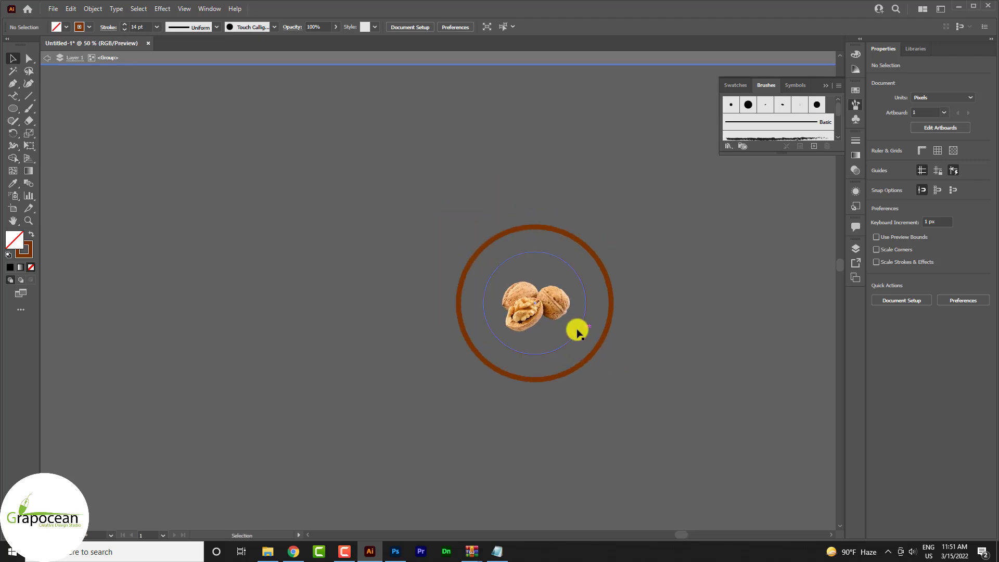
Enlarge the walnuts to fill the inner ring and Alt-drag a copy of the inner circle leftward
click(546, 306)
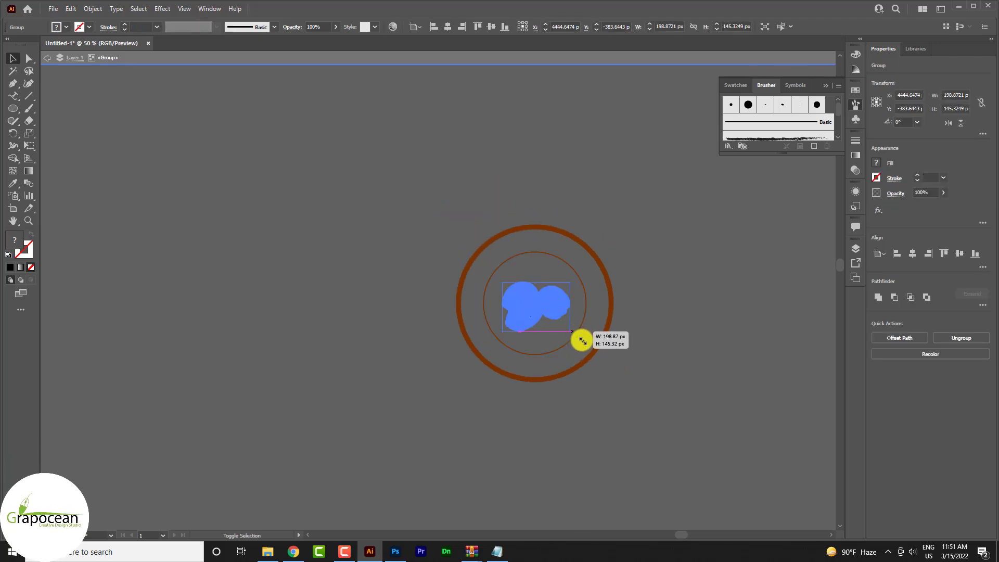
drag(582, 340, 591, 345)
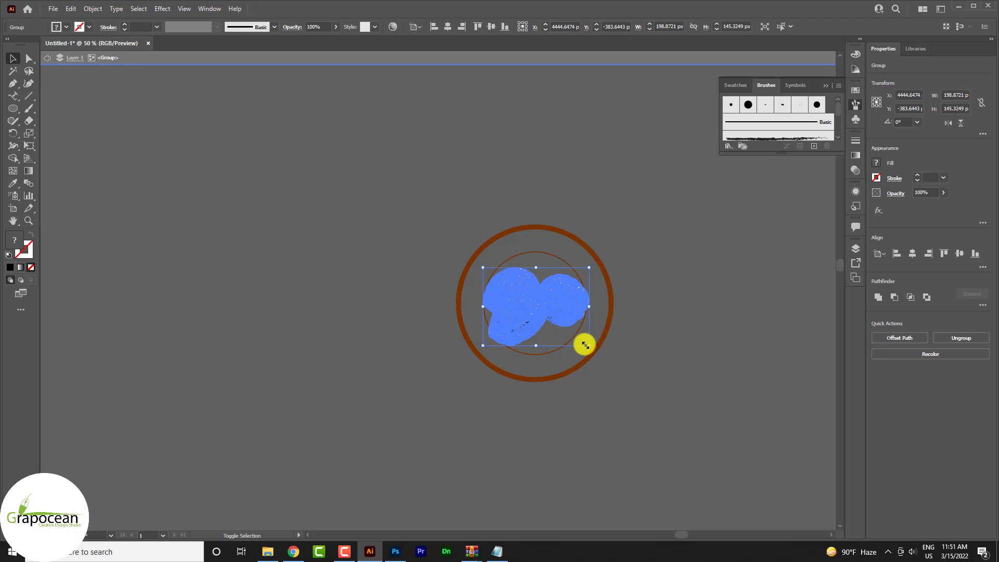
click(678, 391)
click(552, 259)
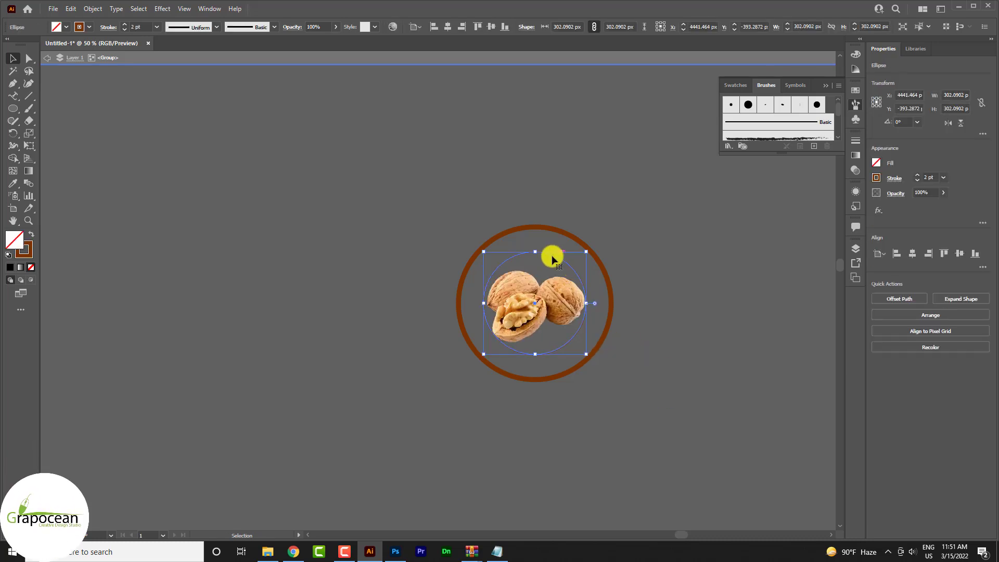
drag(552, 259, 281, 284)
Replace the placeholder with 'NUTSCOM' text along the copied circle using Type on a Path
click(21, 99)
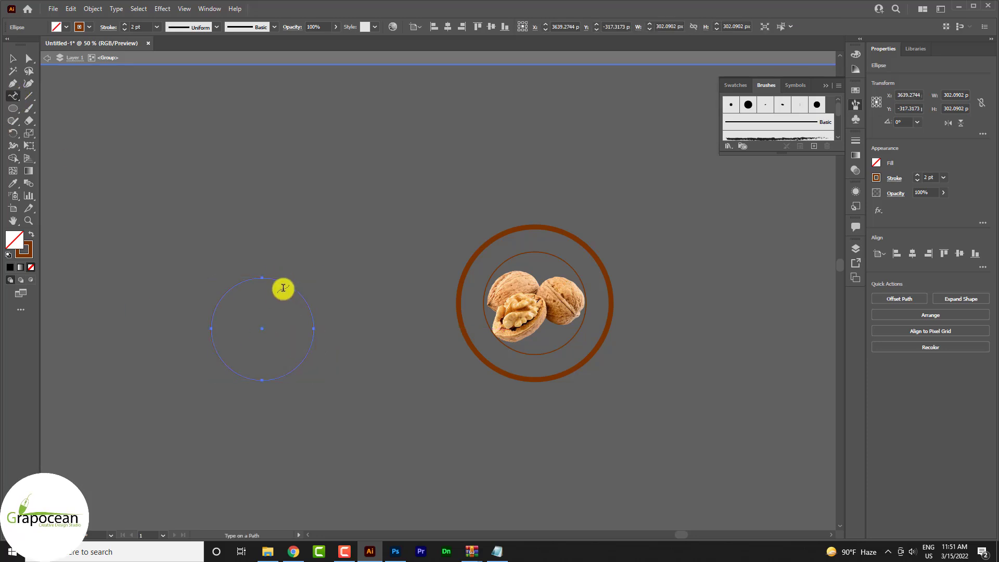
click(263, 278)
key(BackSpace)
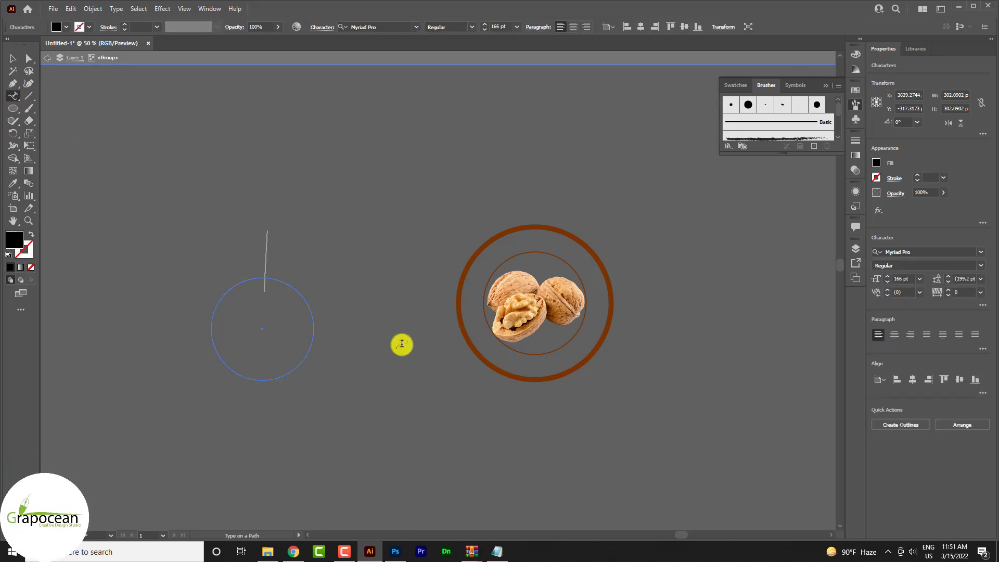
text(BESTNUTSCOM)
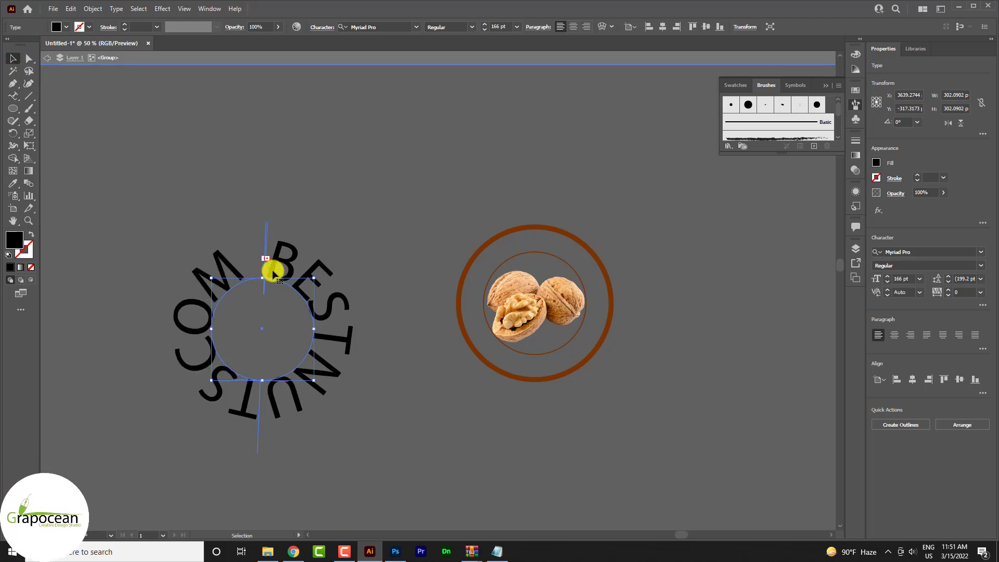
Move the curved text onto the walnut emblem and scale it to fit inside the outer ring
drag(278, 280, 549, 254)
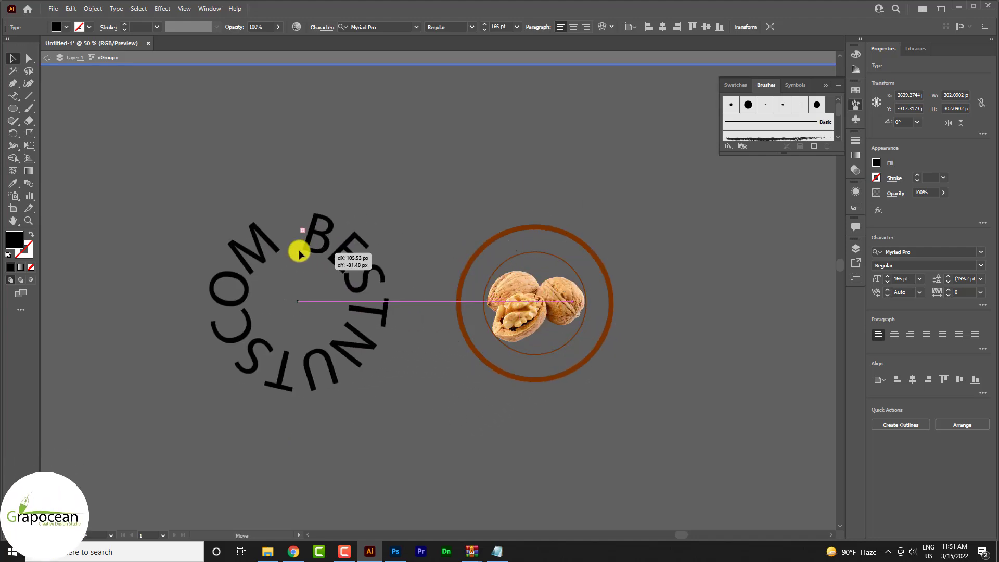
drag(549, 254, 296, 252)
mouse_move(336, 354)
mouse_down()
mouse_move(293, 307)
mouse_move(326, 339)
mouse_up()
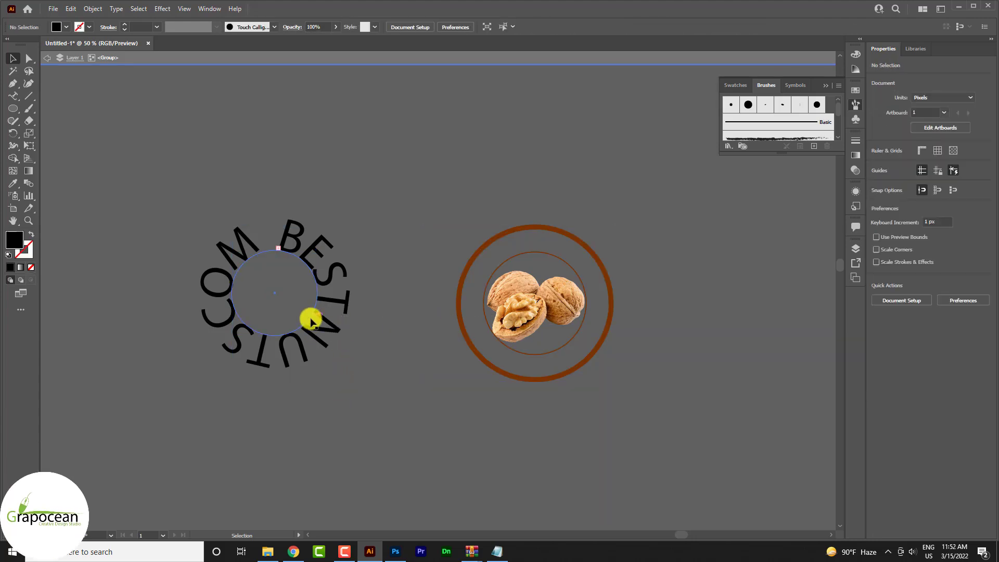
mouse_move(315, 320)
mouse_down()
mouse_move(590, 325)
mouse_move(570, 322)
mouse_move(587, 359)
mouse_up()
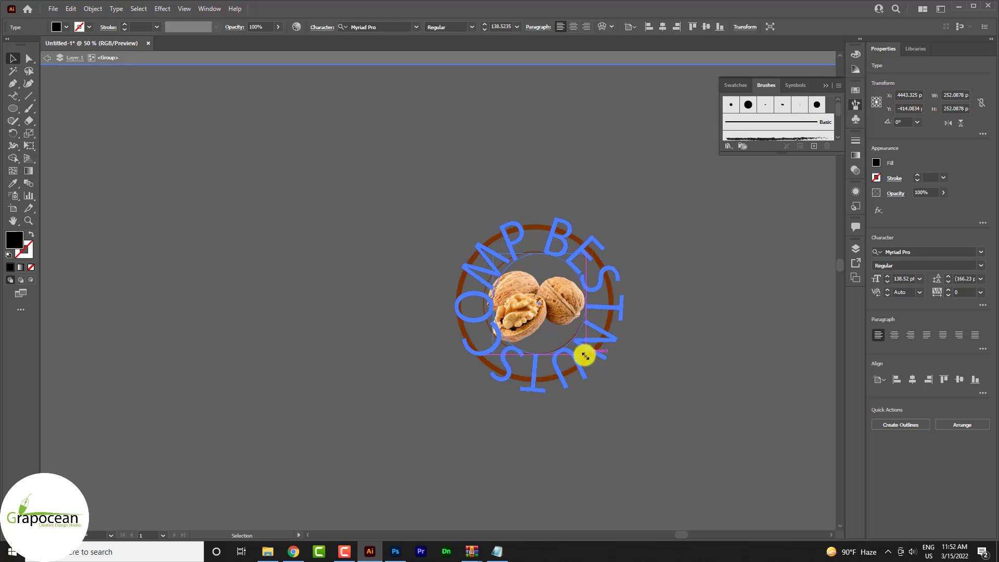
drag(588, 359, 585, 363)
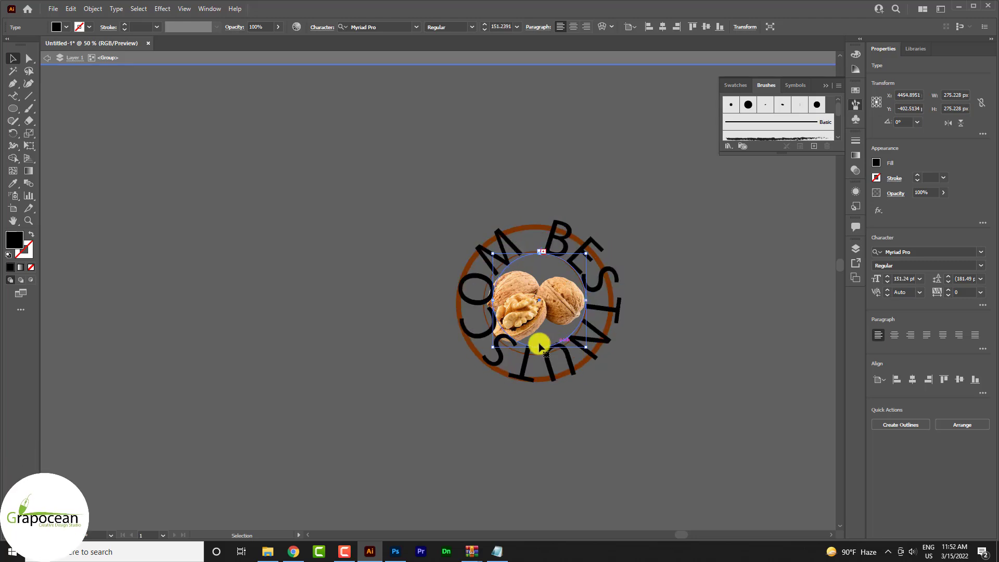
drag(490, 350, 484, 352)
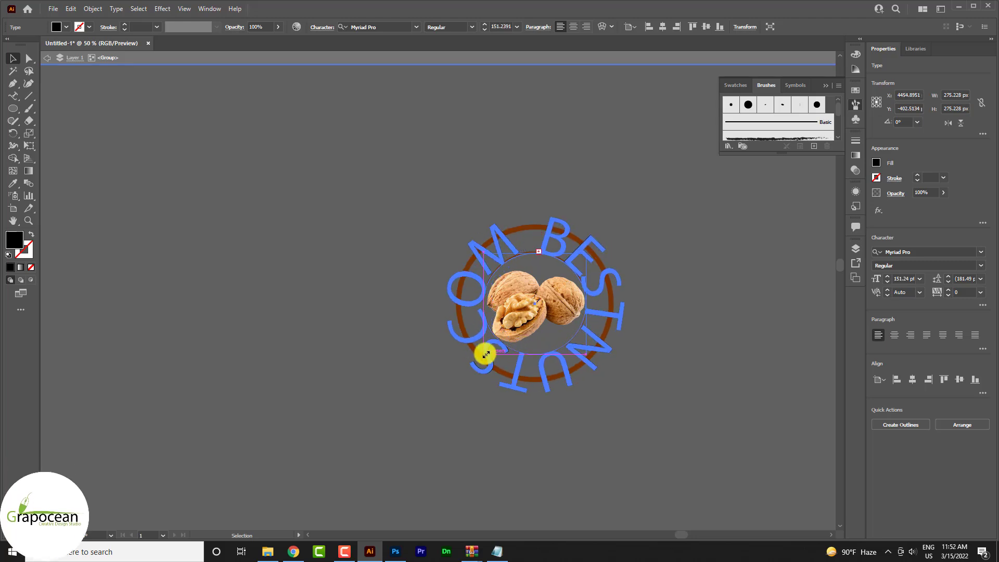
scroll(526, 258, up, 3)
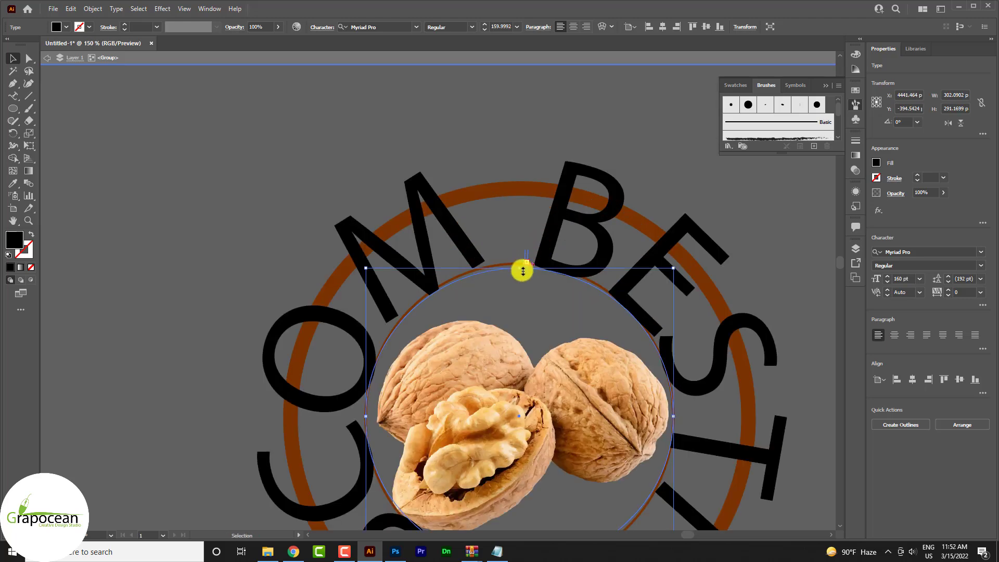
drag(523, 271, 522, 265)
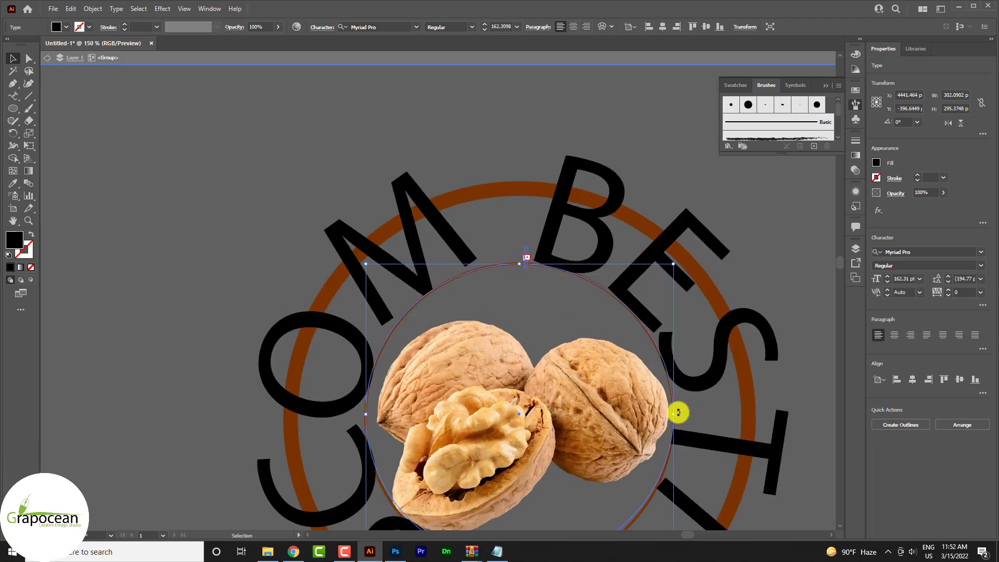
scroll(679, 412, down, 3)
scroll(656, 419, down, 3)
drag(518, 419, 518, 420)
click(167, 350)
scroll(167, 351, down, 4)
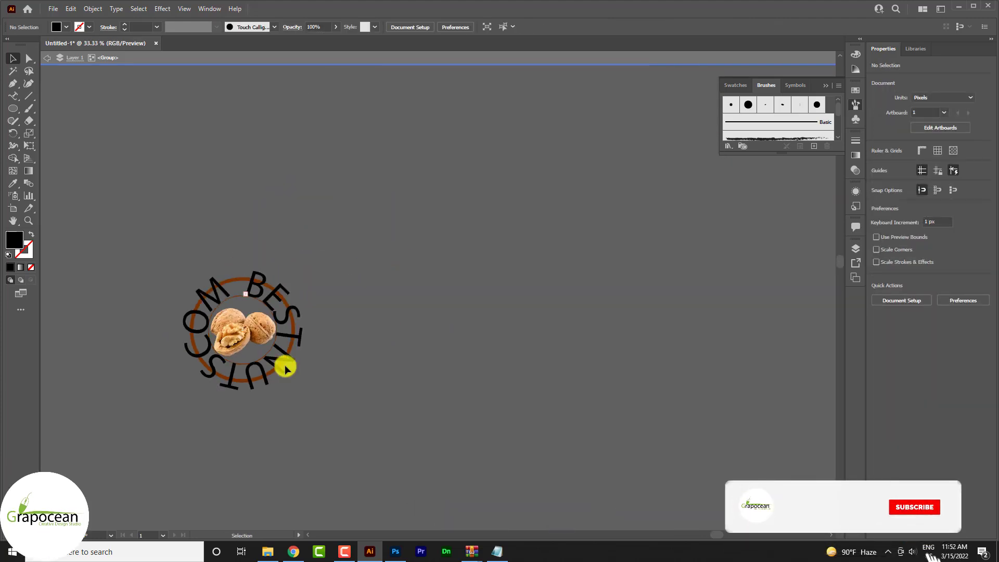
Restyle the curved badge lettering in the Castellar font
scroll(167, 338, up, 2)
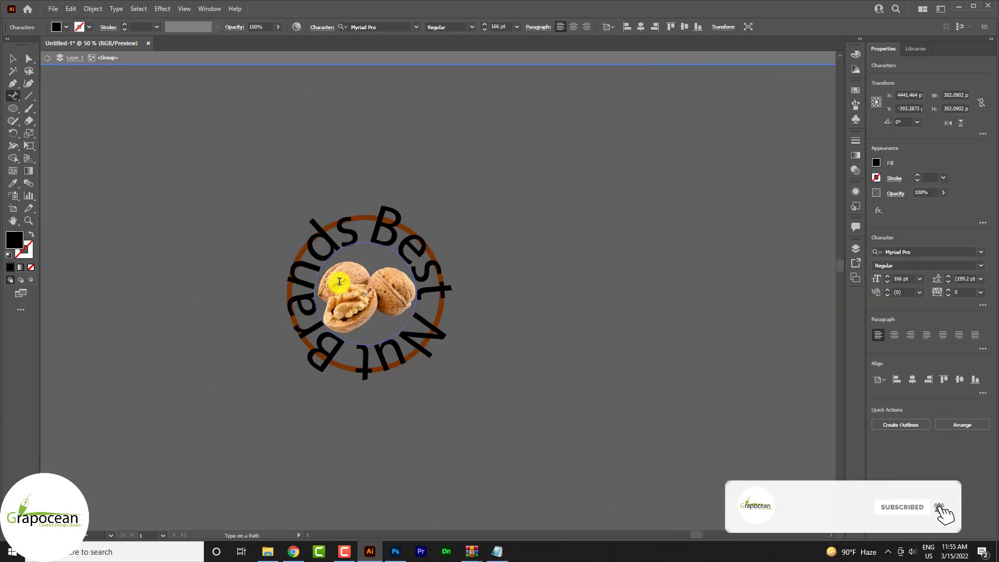
drag(373, 227, 336, 224)
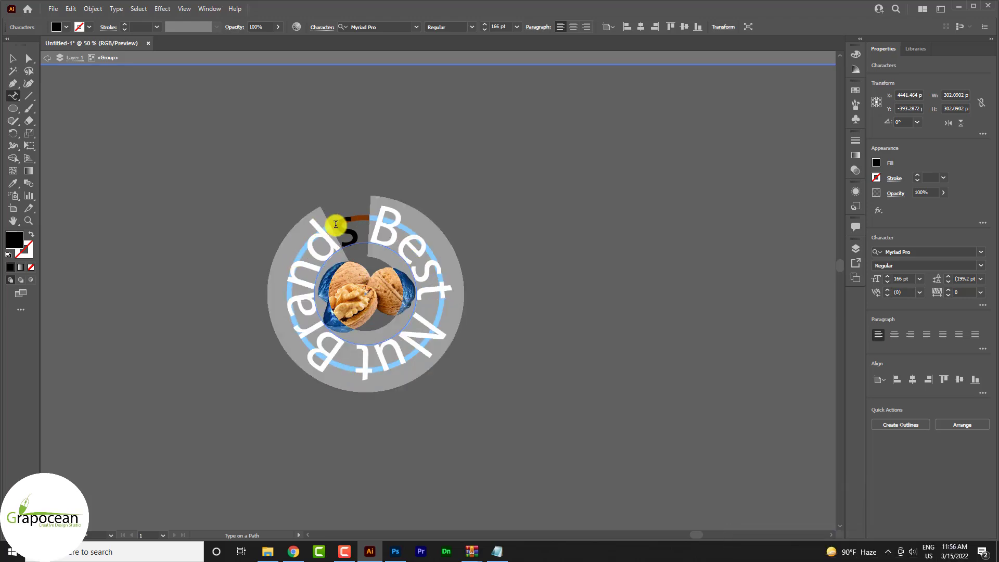
click(416, 26)
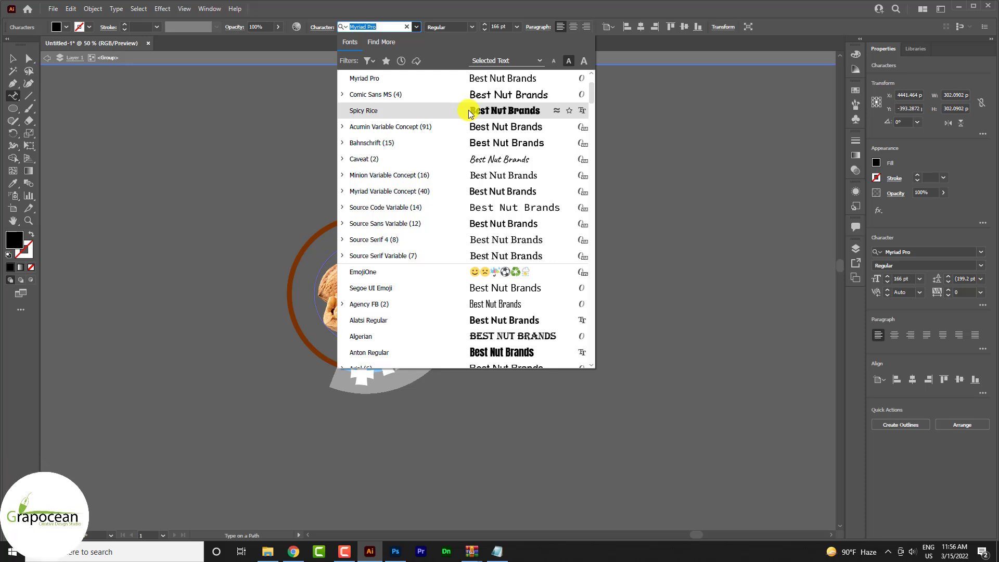
scroll(515, 283, down, 5)
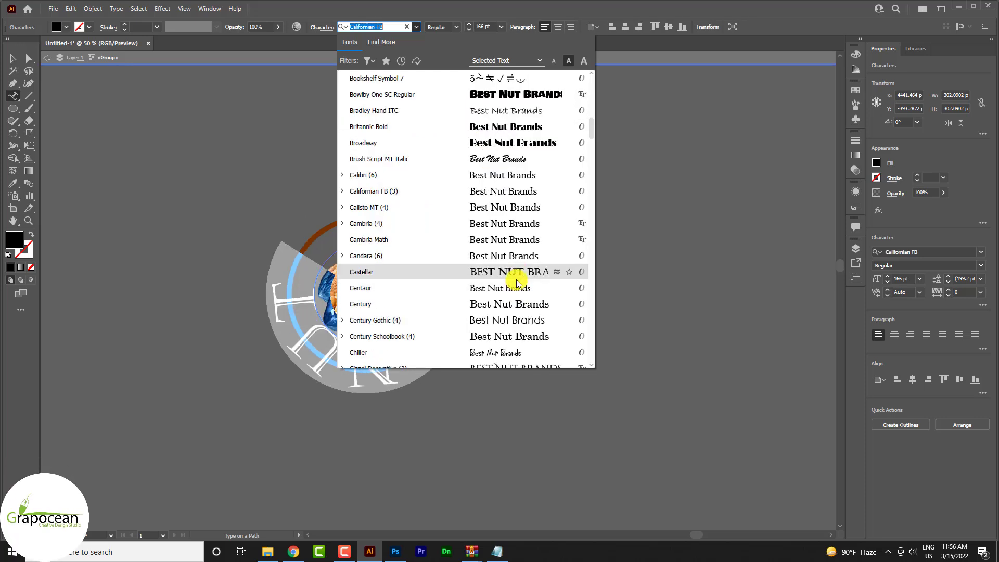
click(515, 283)
click(13, 70)
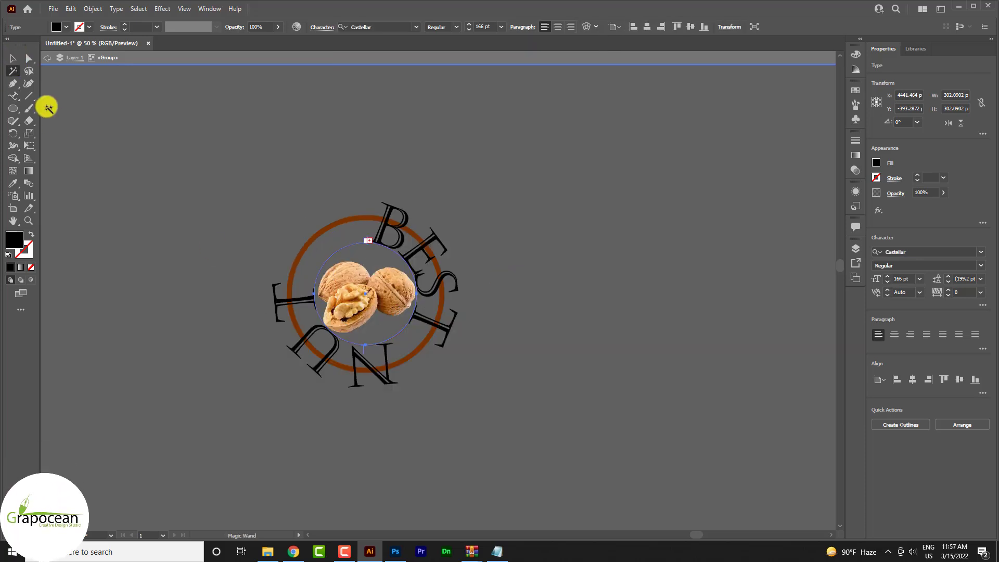
click(140, 232)
scroll(503, 364, down, 1)
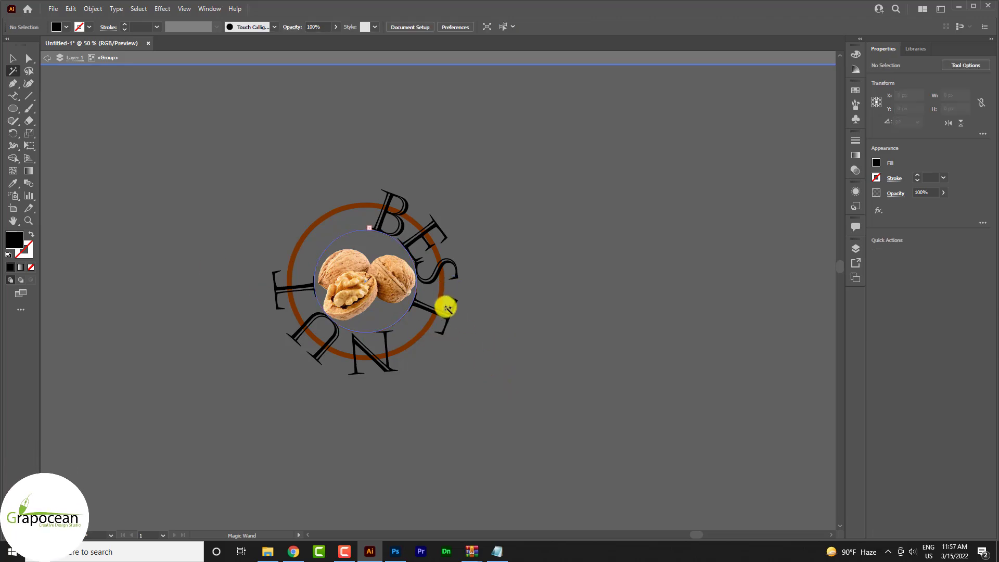
click(14, 97)
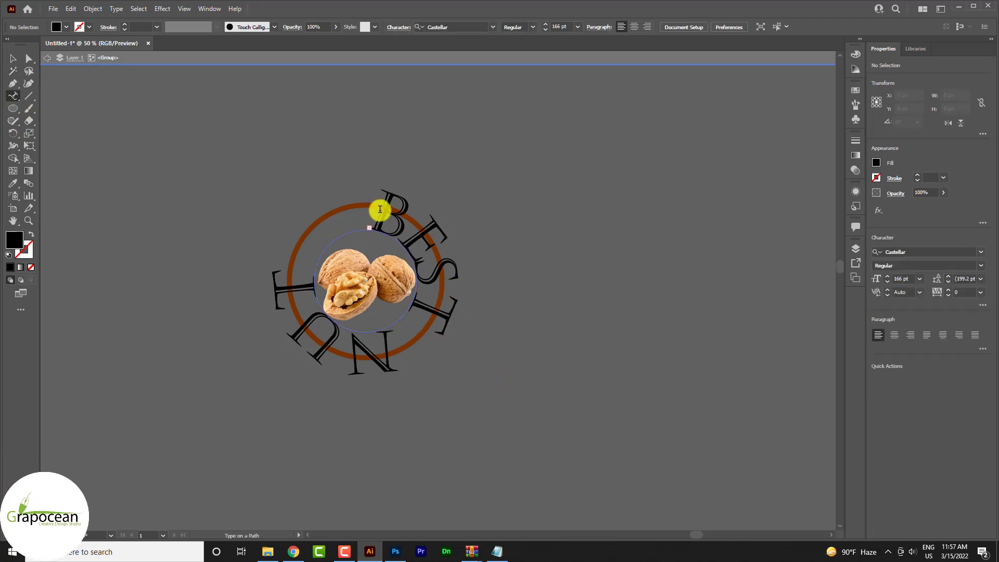
Shrink the curved emblem text around the walnut ring to 74 pt
drag(387, 213, 322, 231)
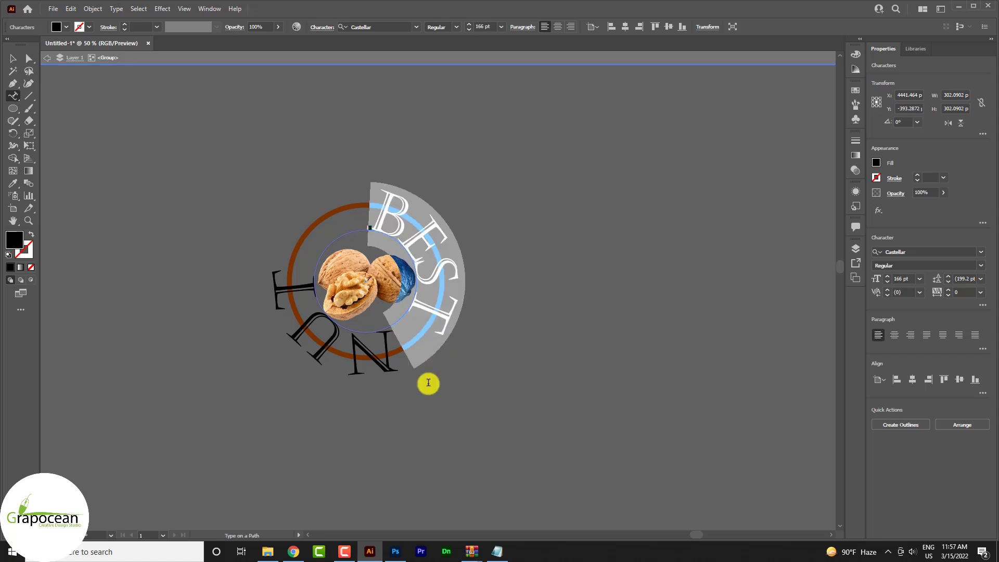
click(469, 29)
click(468, 30)
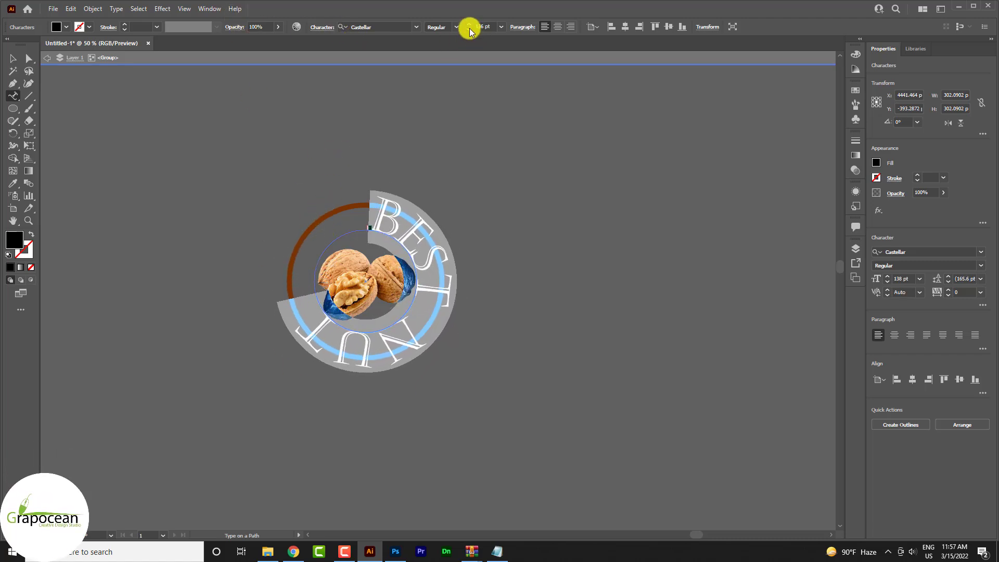
click(469, 29)
click(469, 30)
text(74)
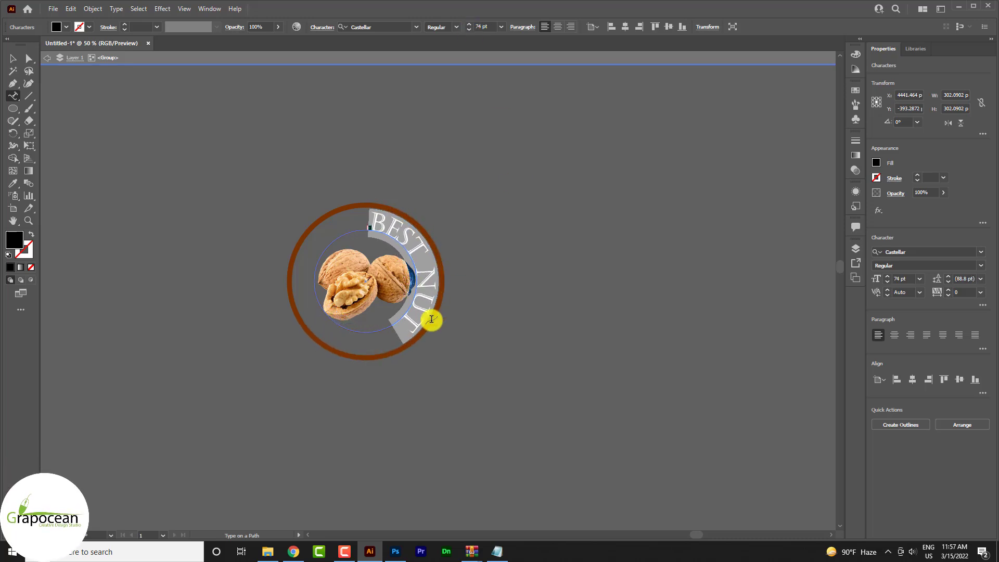
Extend the ring text so it reads 'COMP. BEST NUT BRAND'
click(399, 324)
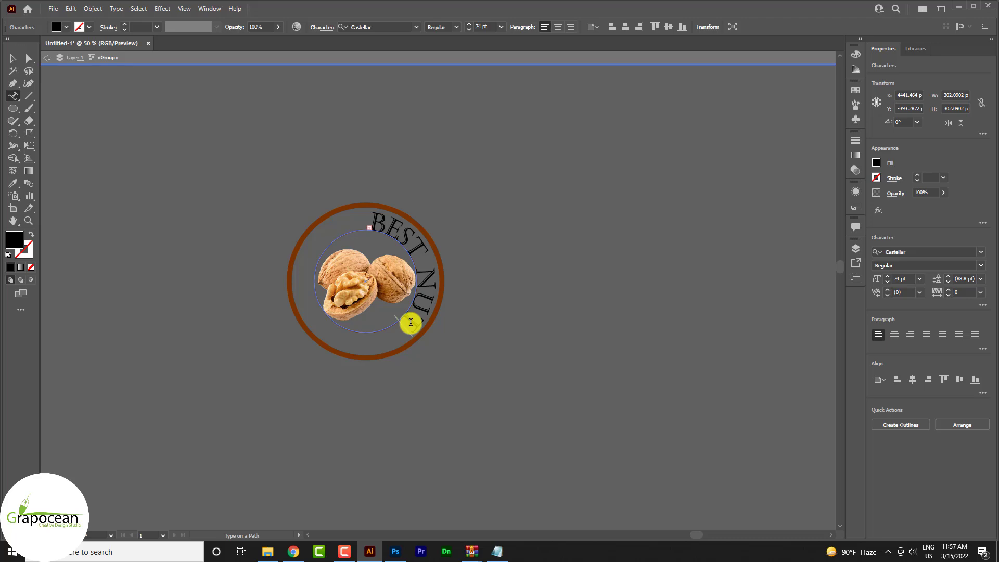
text( BRAND )
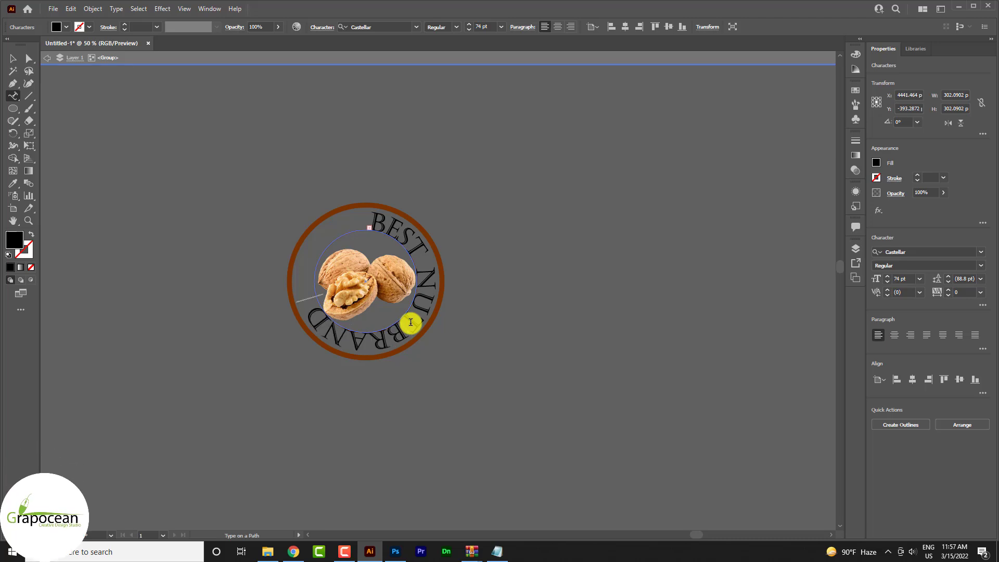
text(COMPA)
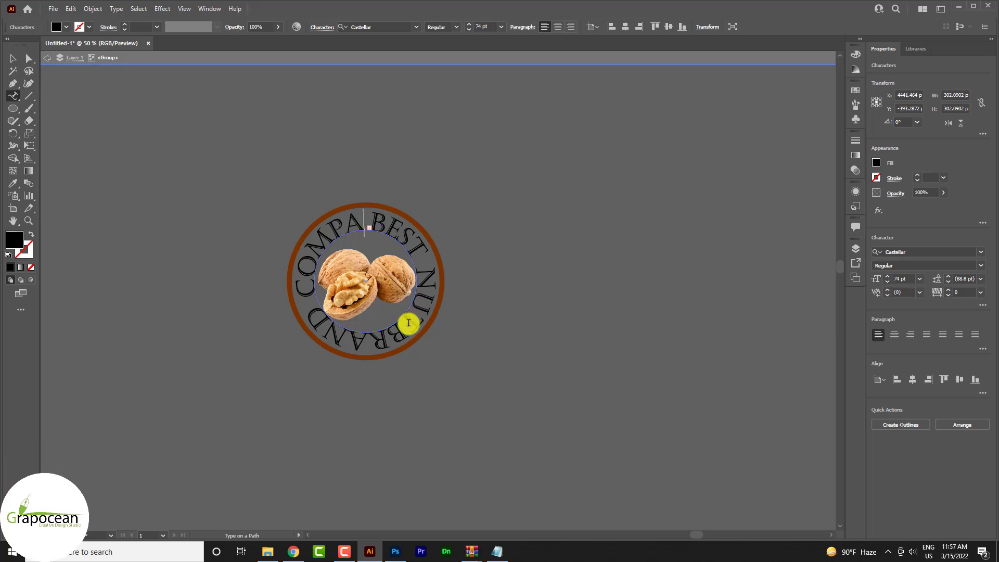
key(BackSpace)
key(BackSpace)
key(BackSpace)
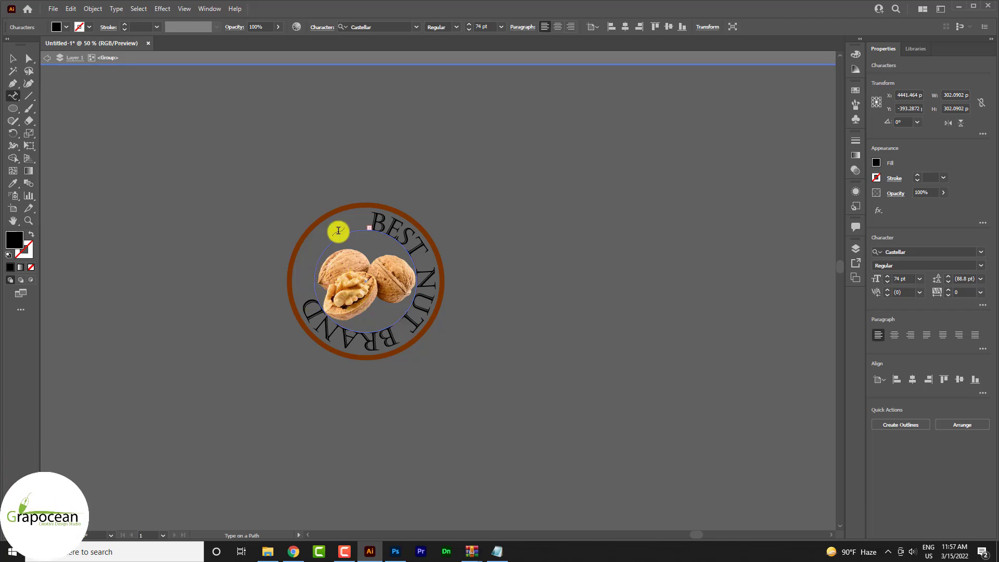
click(358, 228)
click(590, 289)
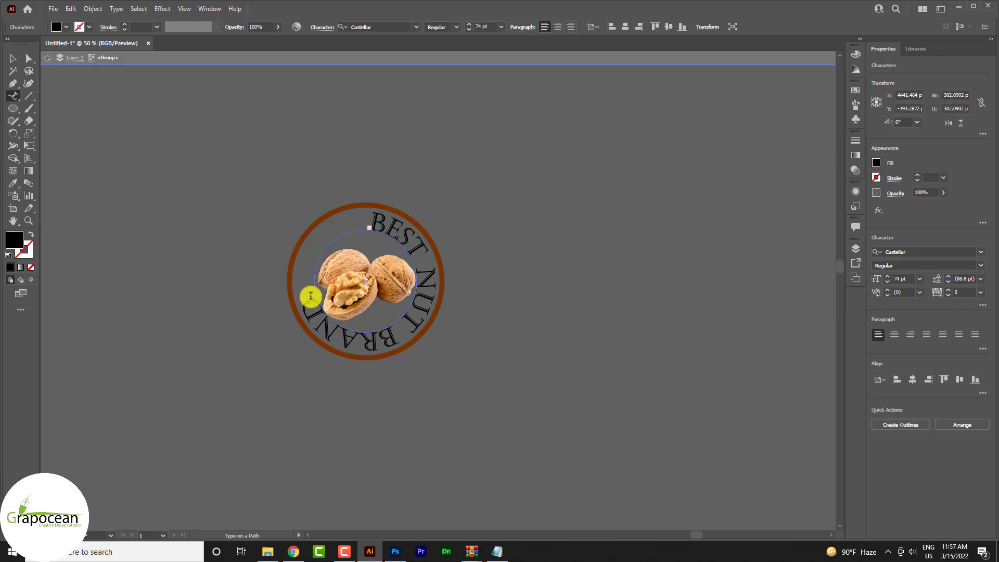
text( COM)
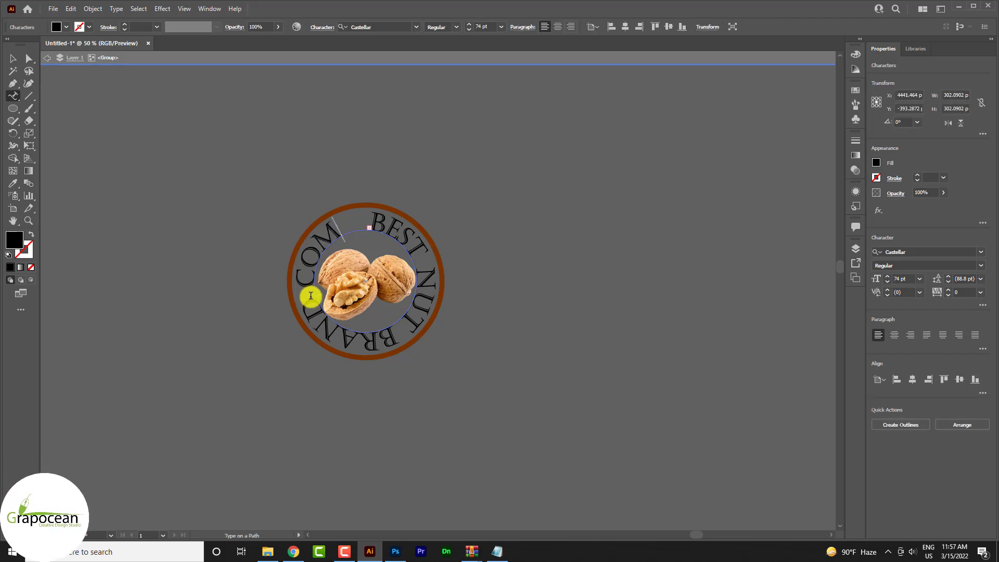
text(P.)
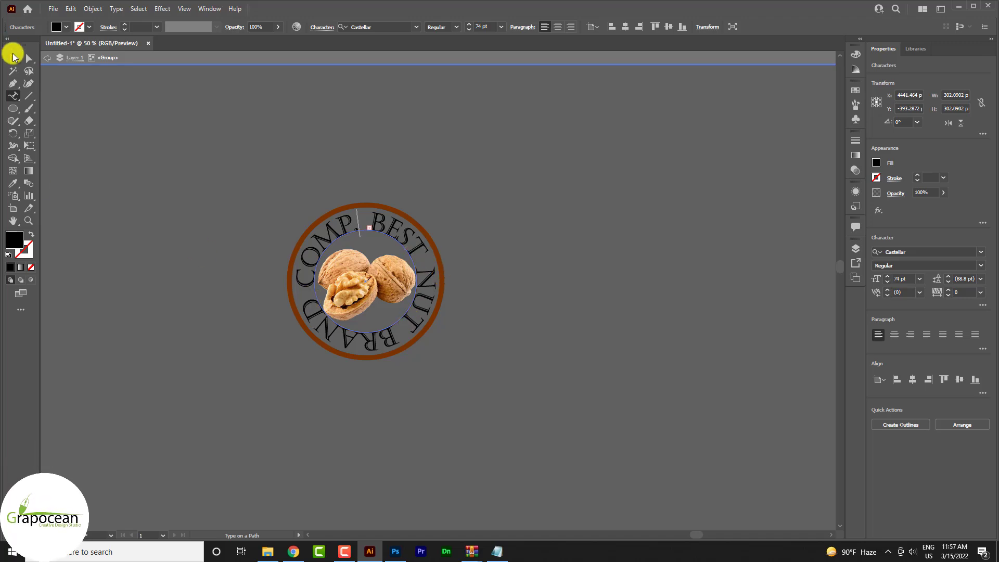
click(13, 58)
click(140, 252)
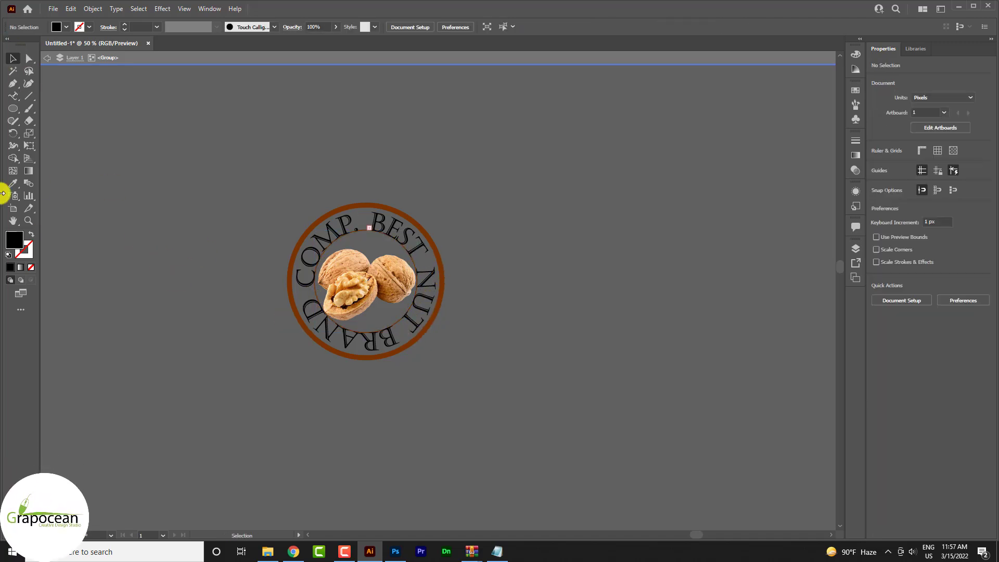
Recolour all the curved badge lettering tan, sampled from the walnut with the Eyedropper
click(13, 95)
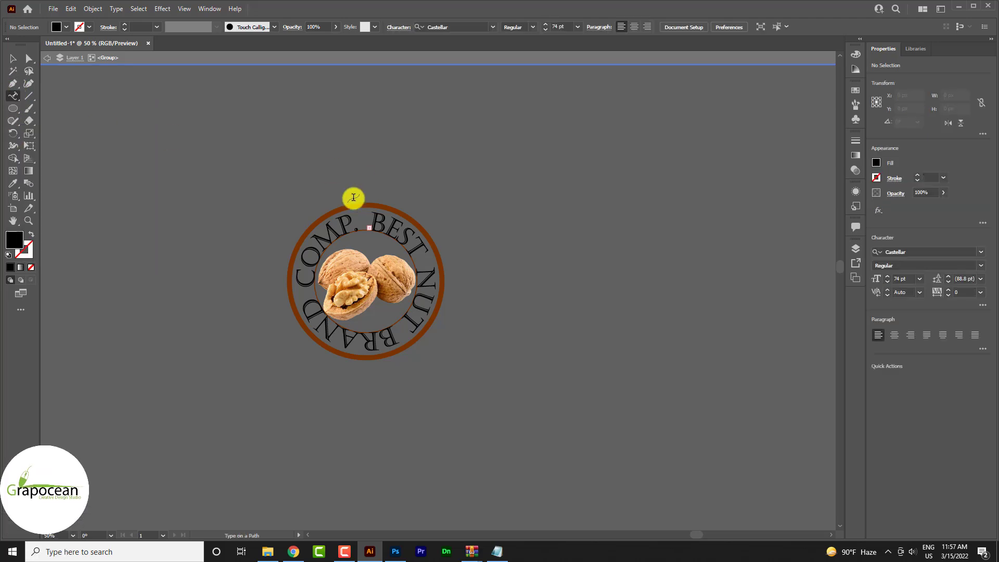
click(374, 224)
key(ctrl+a)
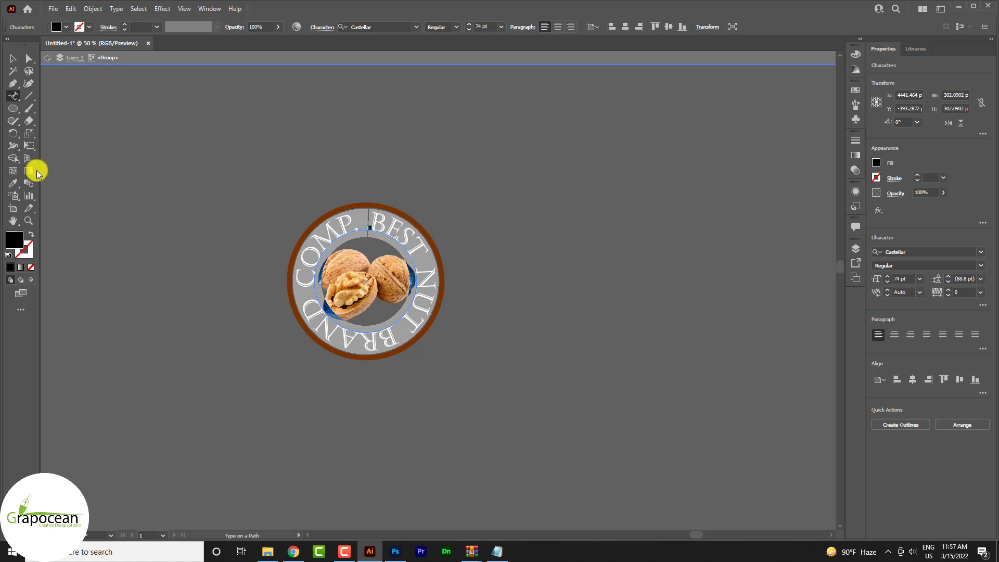
click(352, 257)
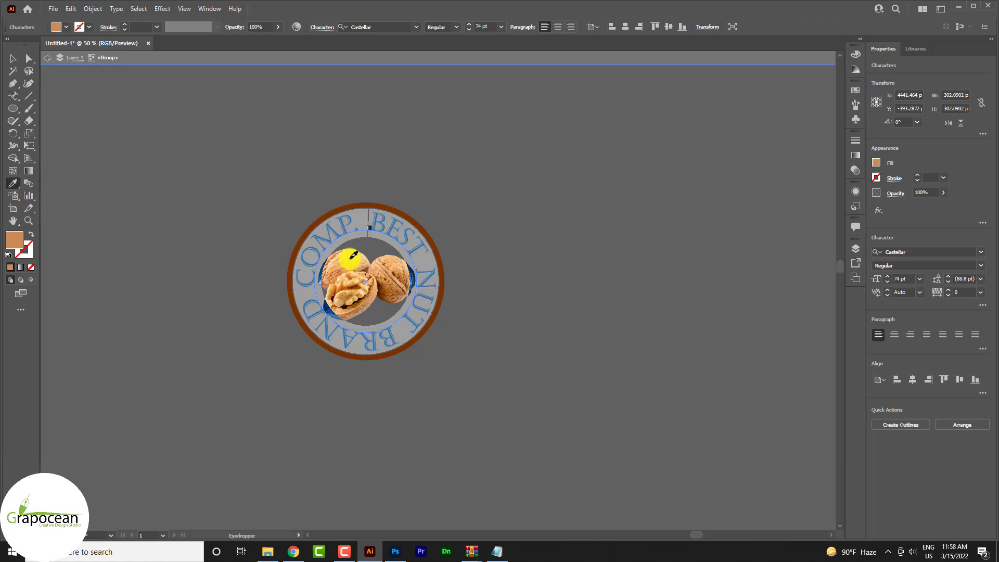
key(v)
click(129, 187)
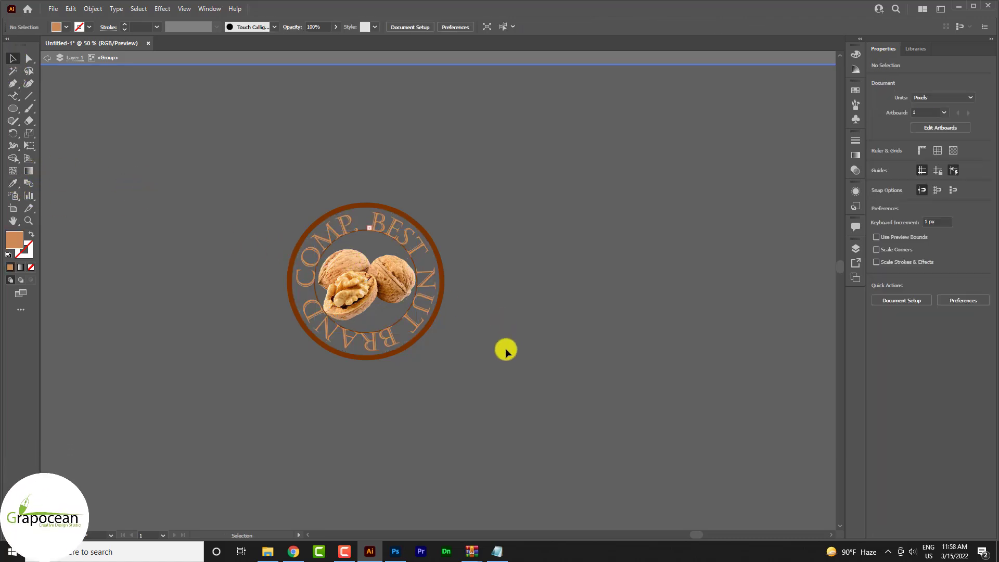
mouse_move(374, 272)
mouse_down()
mouse_move(385, 542)
mouse_move(399, 556)
mouse_up()
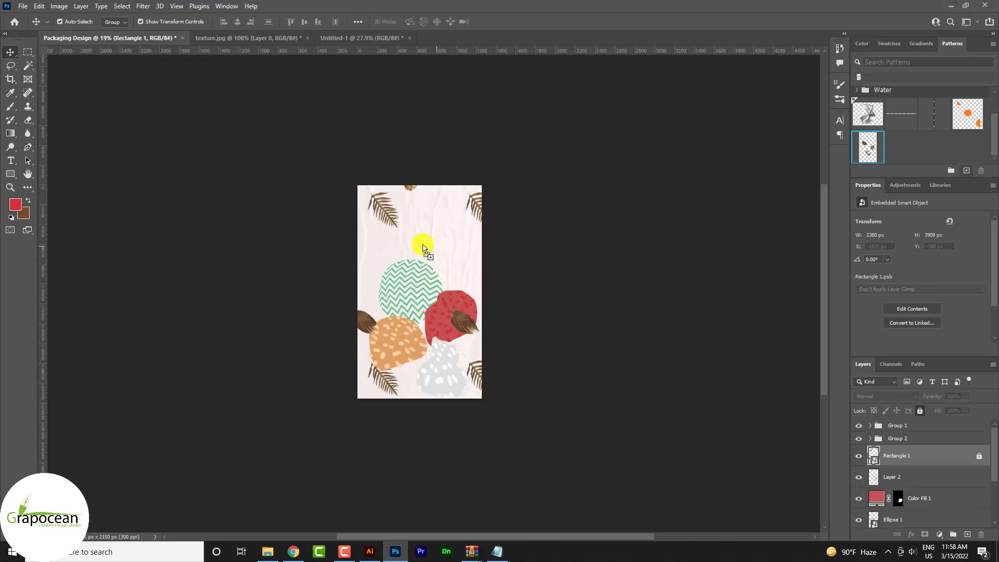
Drop the walnut emblem into the Photoshop packaging and scale it to about 41%
drag(423, 249, 421, 243)
drag(486, 227, 461, 251)
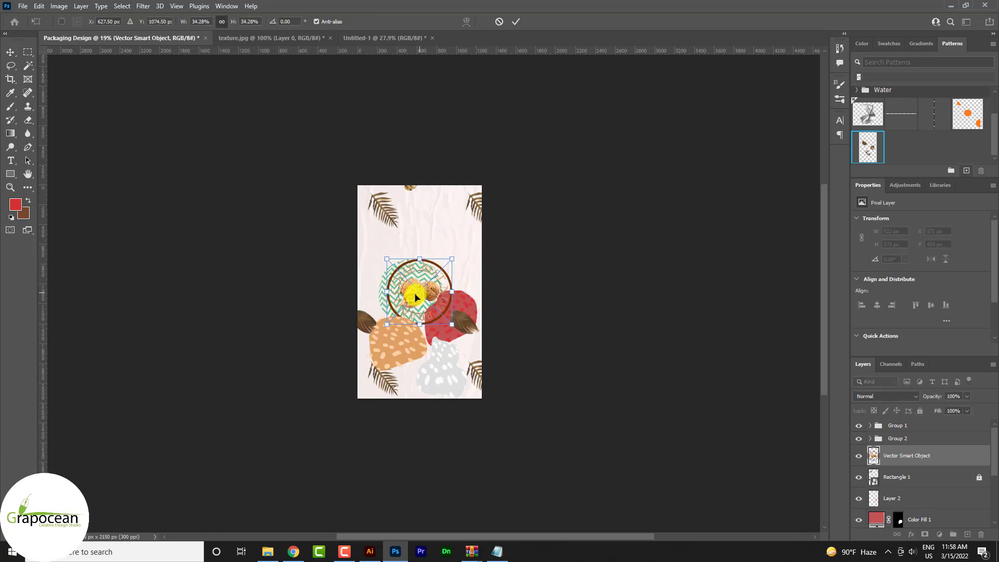
drag(414, 290, 423, 232)
scroll(442, 271, up, 3)
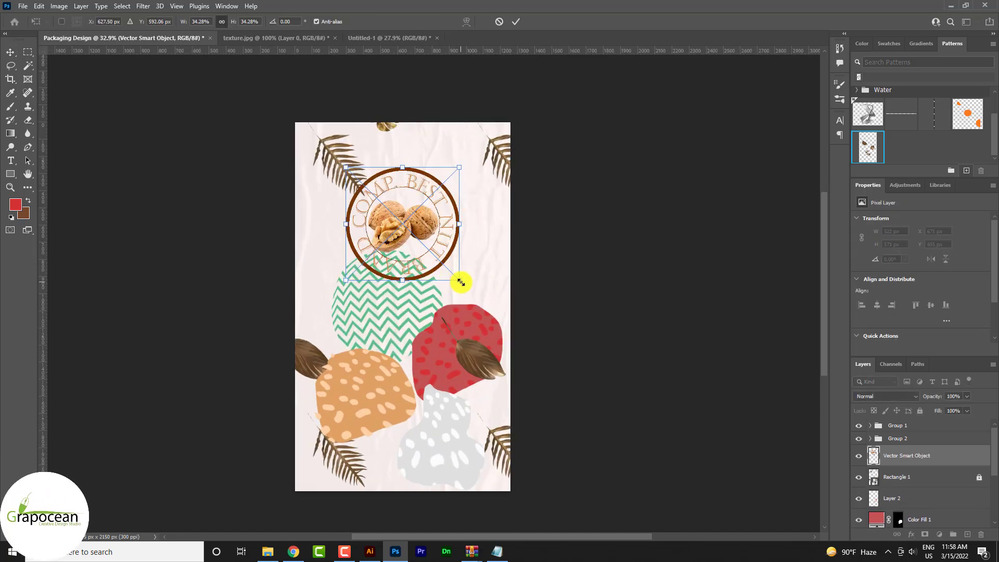
drag(459, 281, 467, 298)
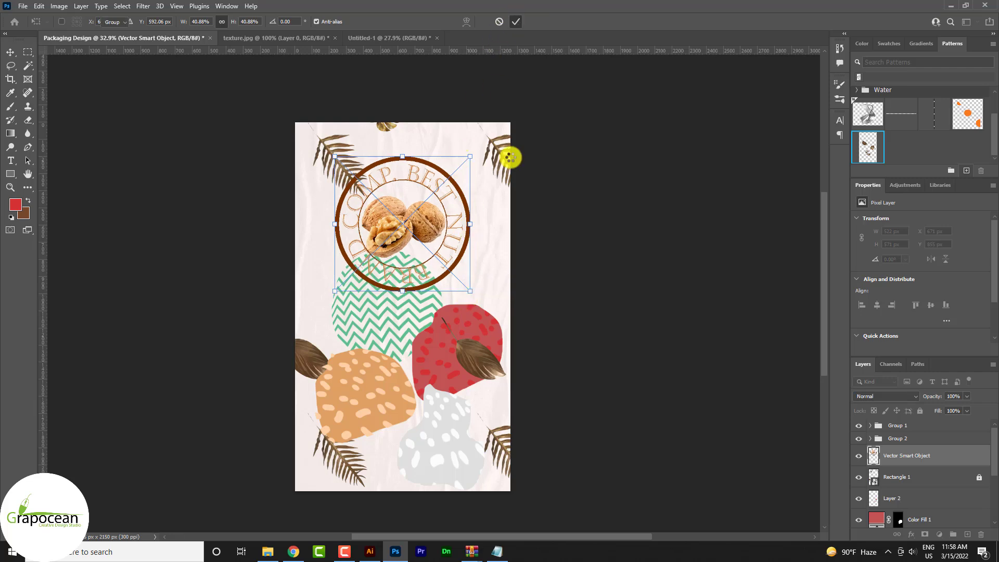
key(Return)
Move the emblem up toward the package top and add a layer mask to Ellipse 1
scroll(421, 232, up, 2)
drag(424, 224, 424, 201)
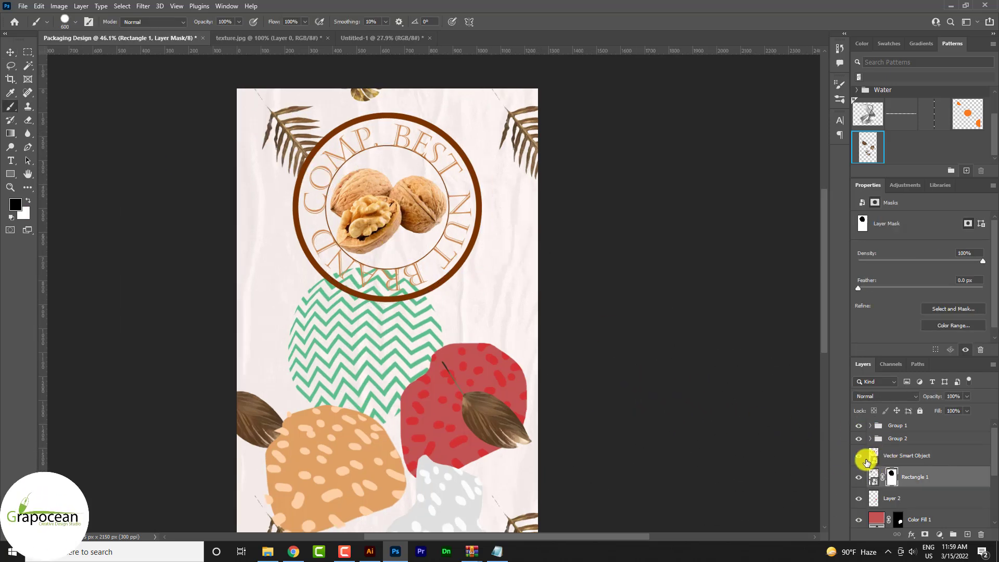
scroll(884, 484, down, 3)
click(858, 462)
click(905, 462)
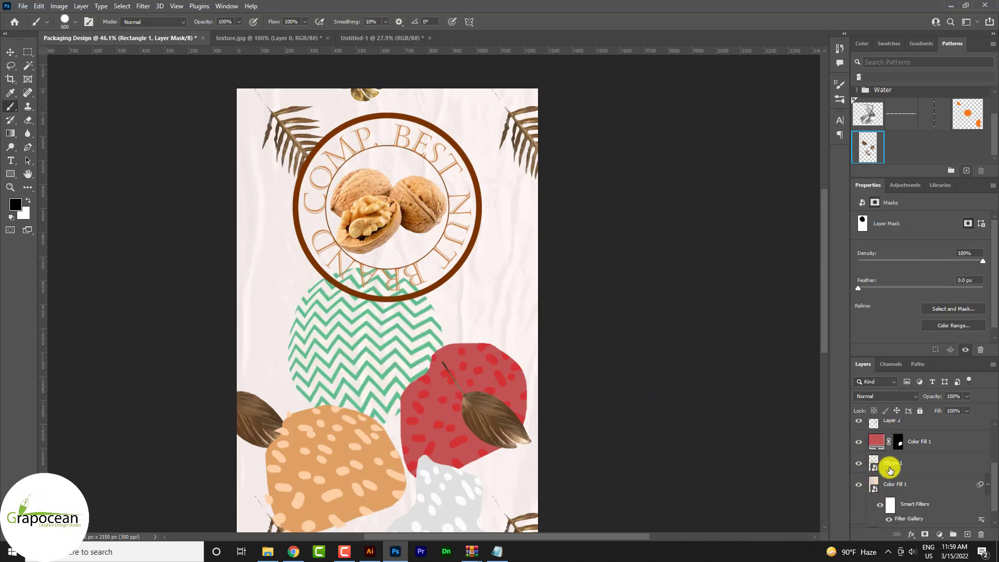
click(924, 534)
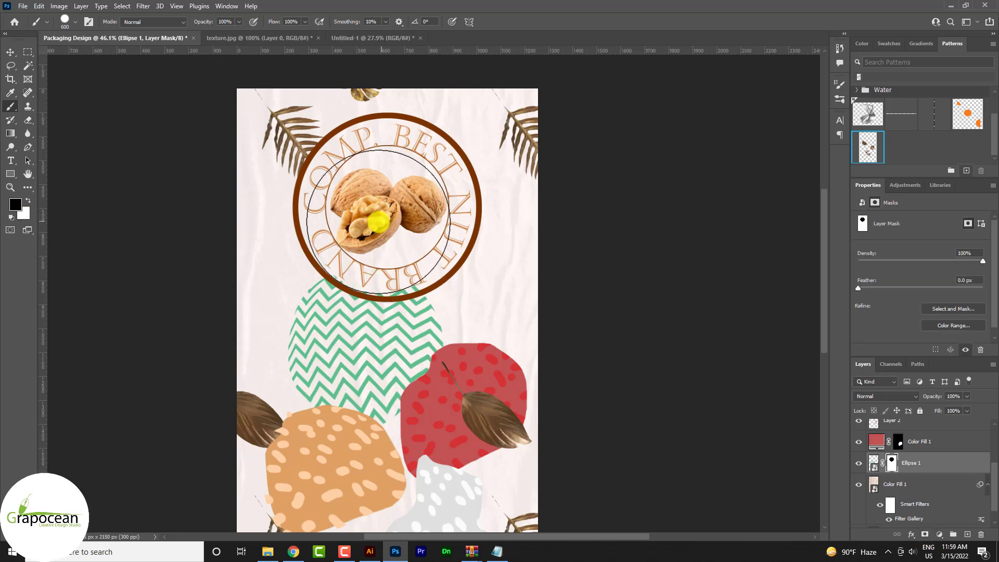
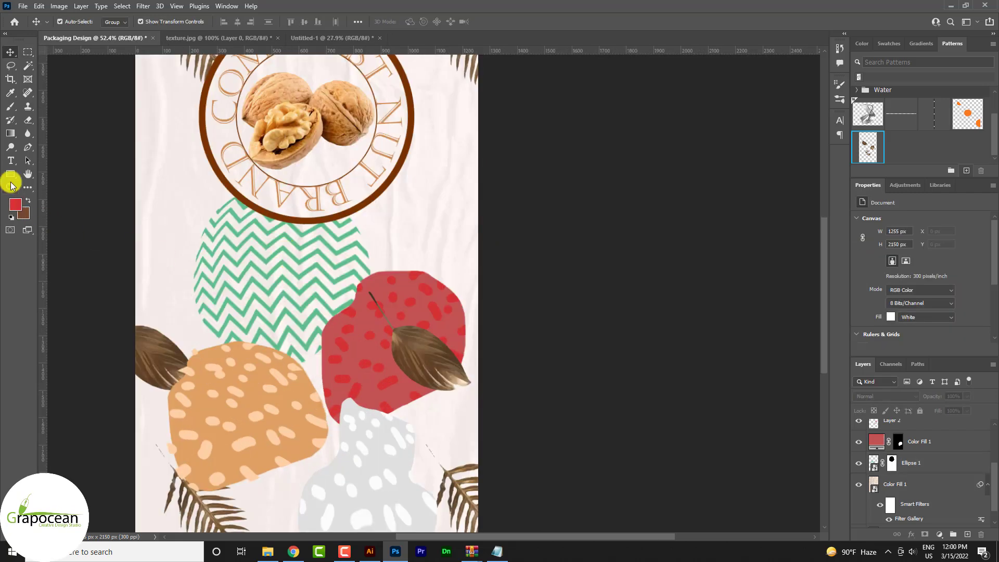
Add the thin Roboto headline 'Testy and spicy' beneath the walnut logo over the chevron circle
click(10, 161)
scroll(302, 285, up, 1)
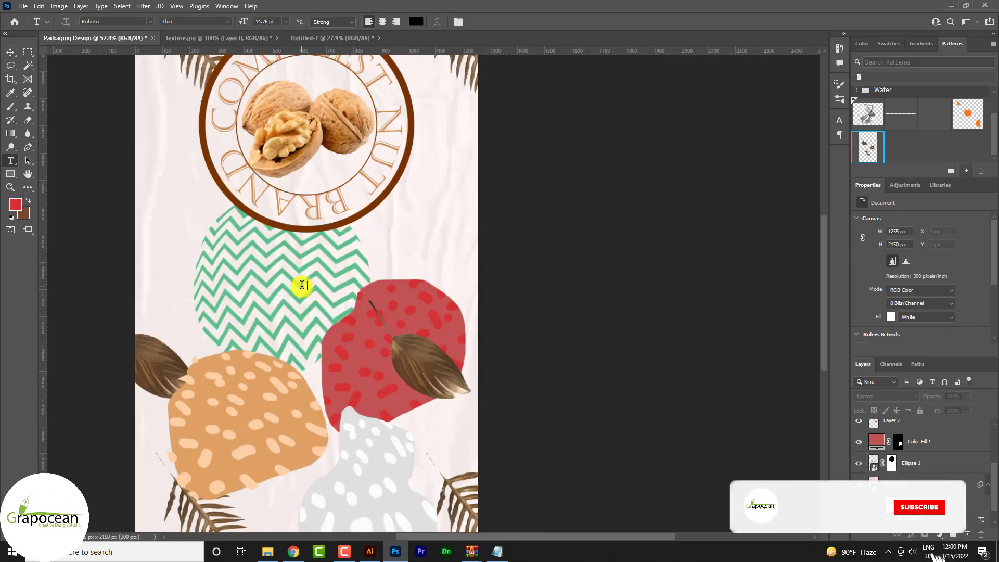
click(333, 297)
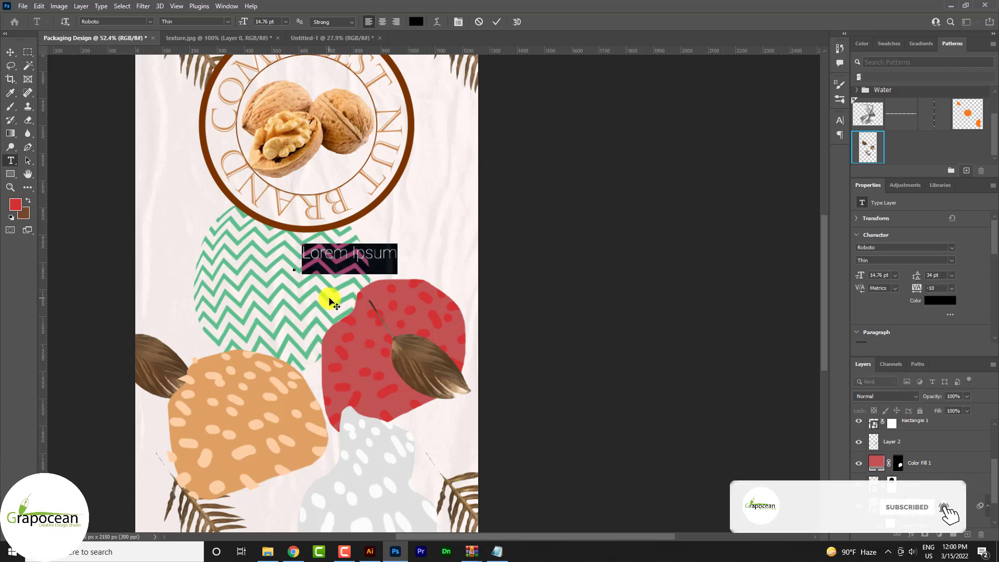
text(Home T)
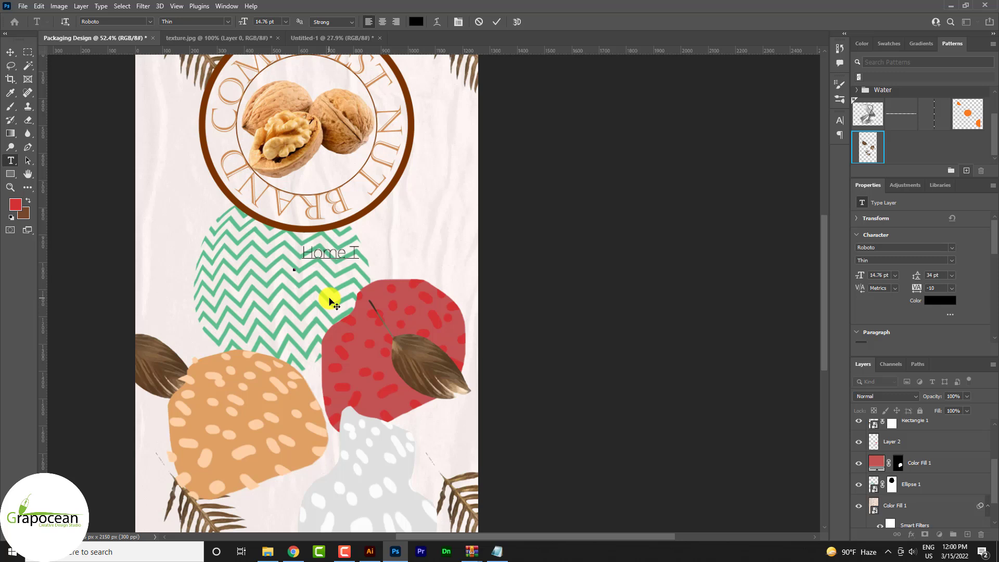
key(BackSpace)
key(BackSpace)
key(BackSpace)
key(BackSpace)
text(St)
text( a)
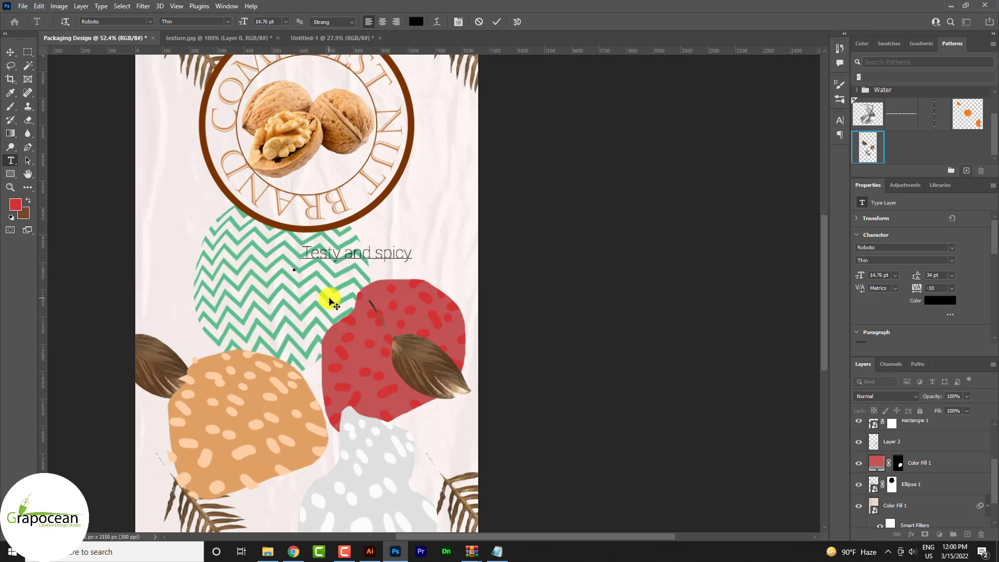
click(10, 52)
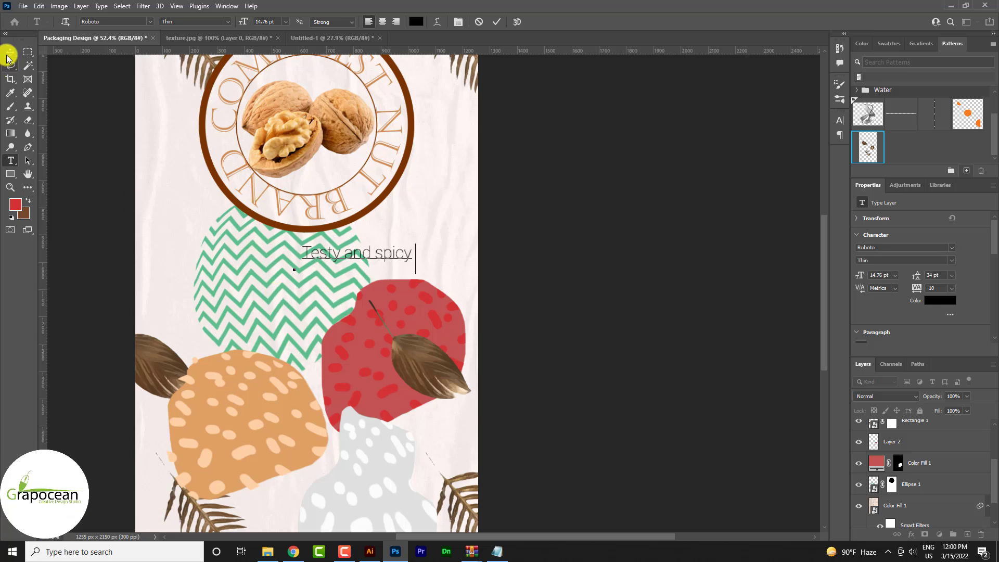
Select the Ellipse 1 chevron circle and lower its opacity to 22%
click(265, 272)
key(5)
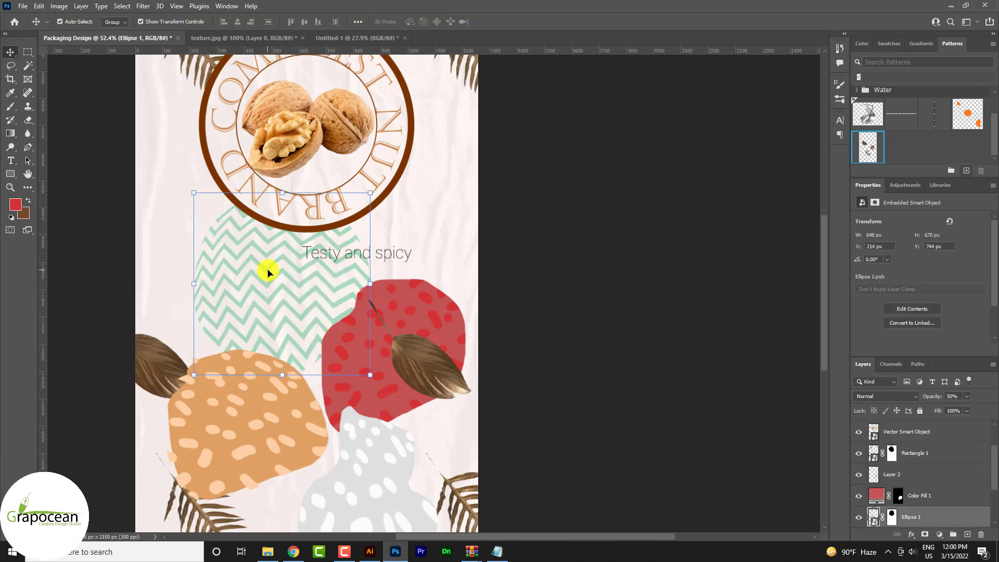
key(2)
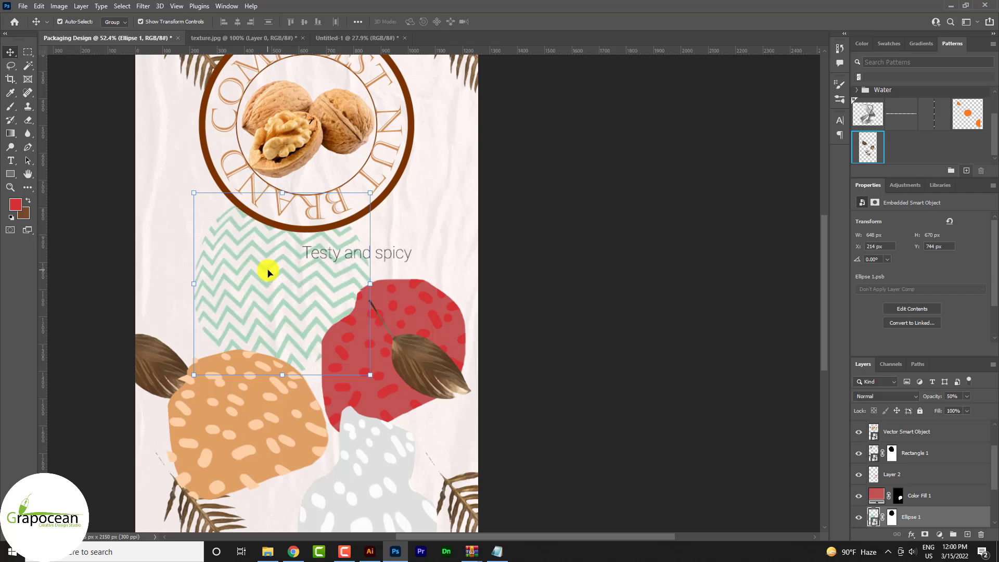
key(2)
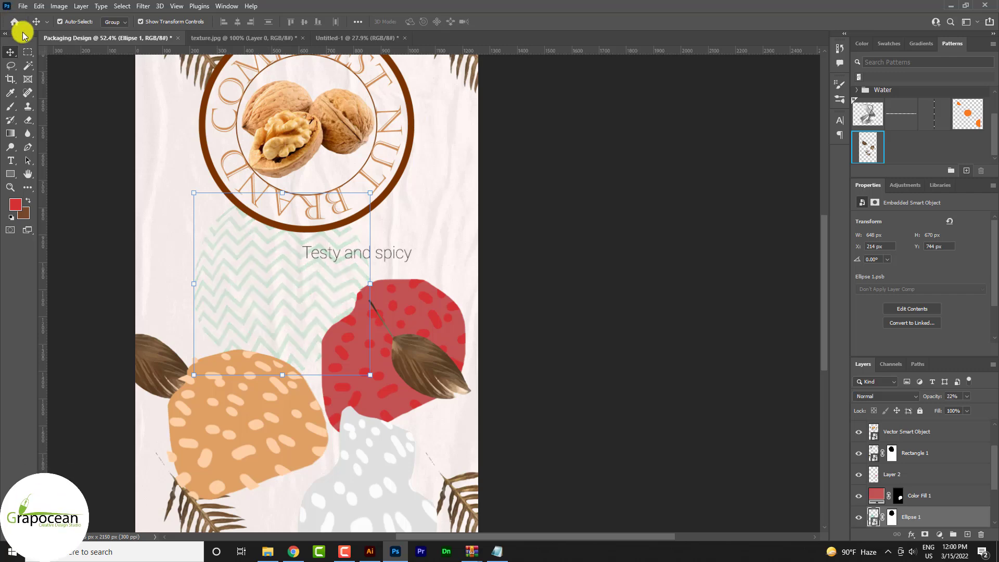
scroll(363, 252, up, 3)
scroll(372, 245, up, 3)
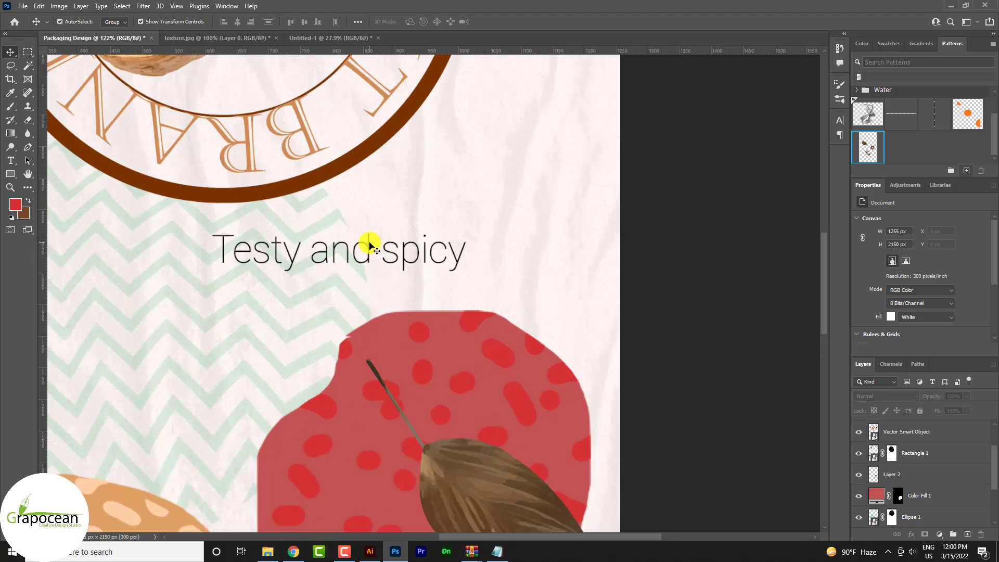
scroll(67, 260, down, 1)
scroll(462, 300, down, 2)
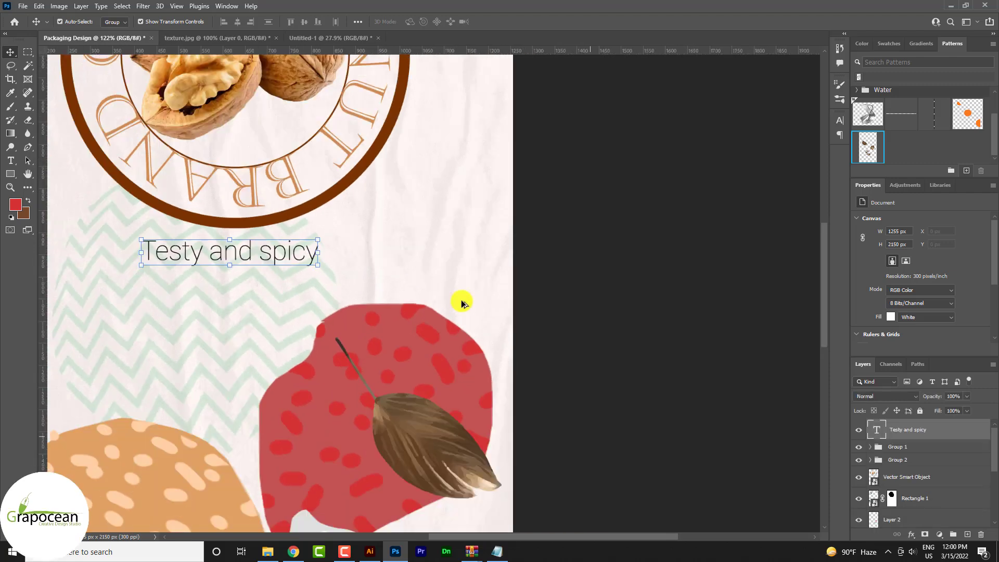
scroll(312, 291, down, 2)
click(10, 160)
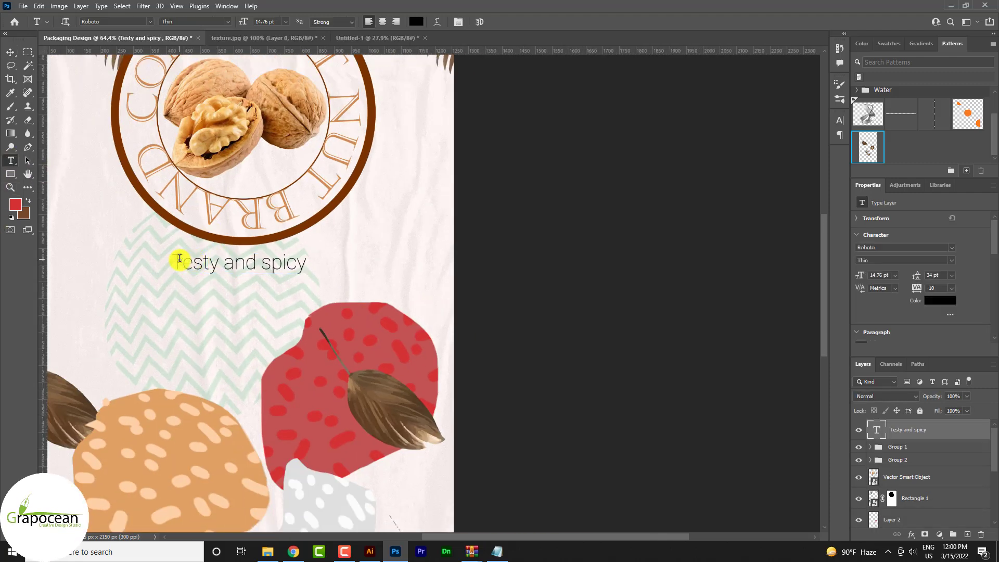
Select all the headline text and change its font family to Teko
click(180, 258)
key(ctrl+a)
click(228, 21)
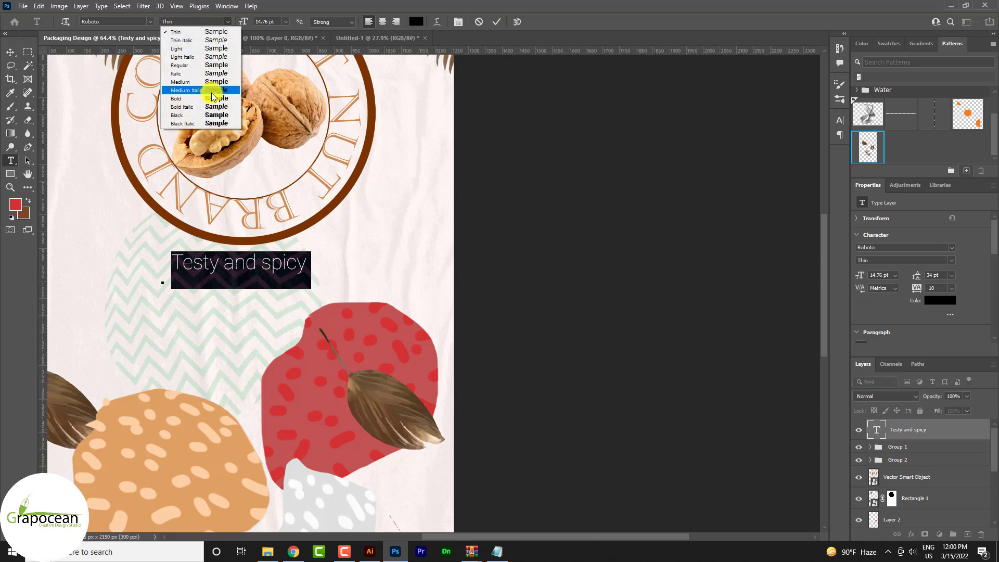
click(210, 101)
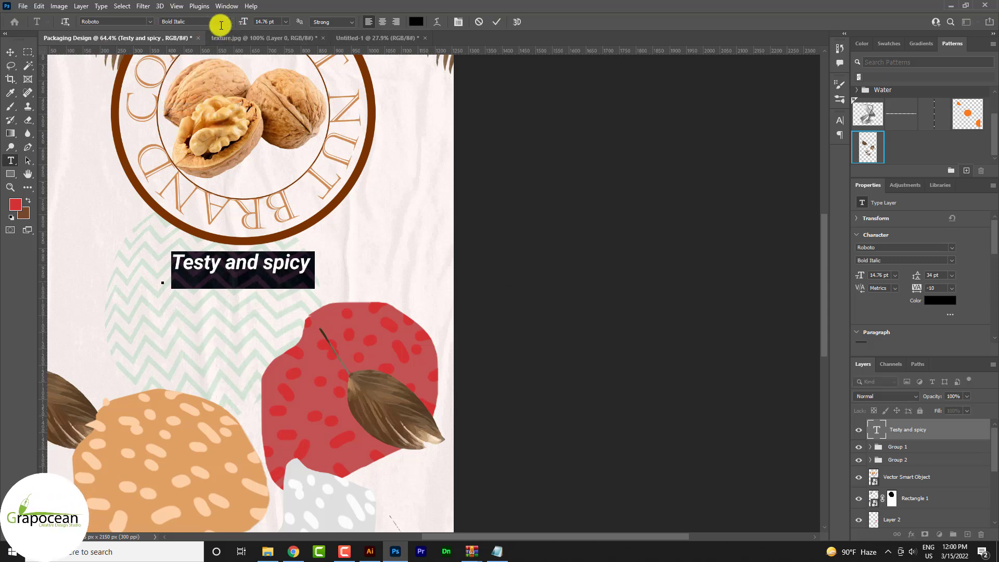
click(228, 21)
click(211, 93)
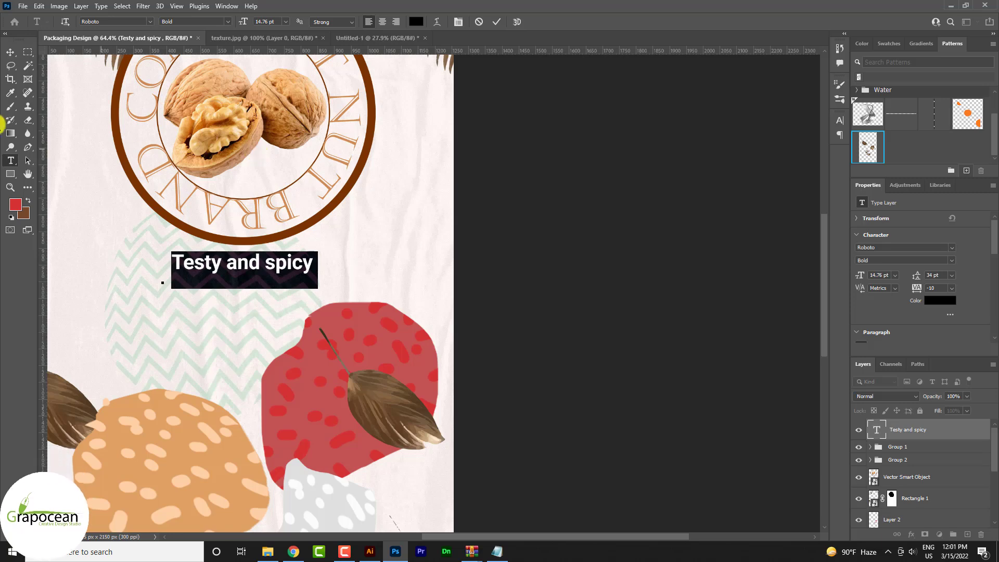
scroll(376, 286, down, 2)
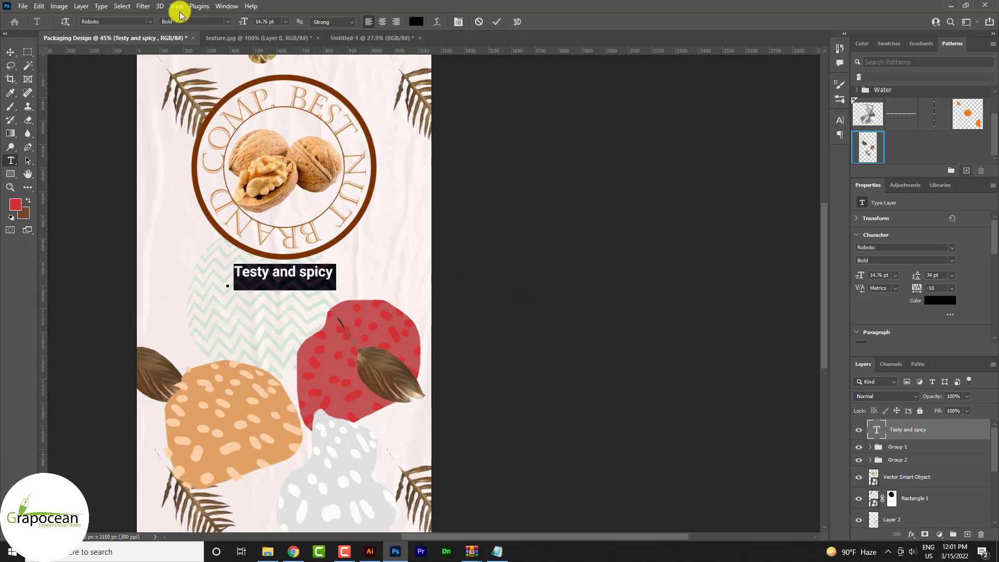
click(150, 21)
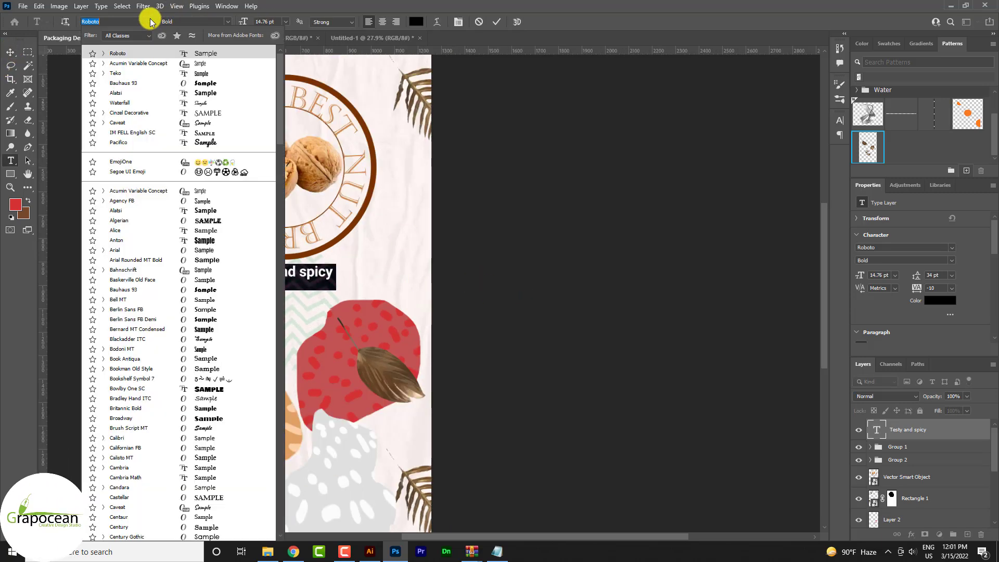
click(199, 74)
Colour the headline dark brown #402D28 and set its weight to Teko Regular
click(416, 21)
click(697, 436)
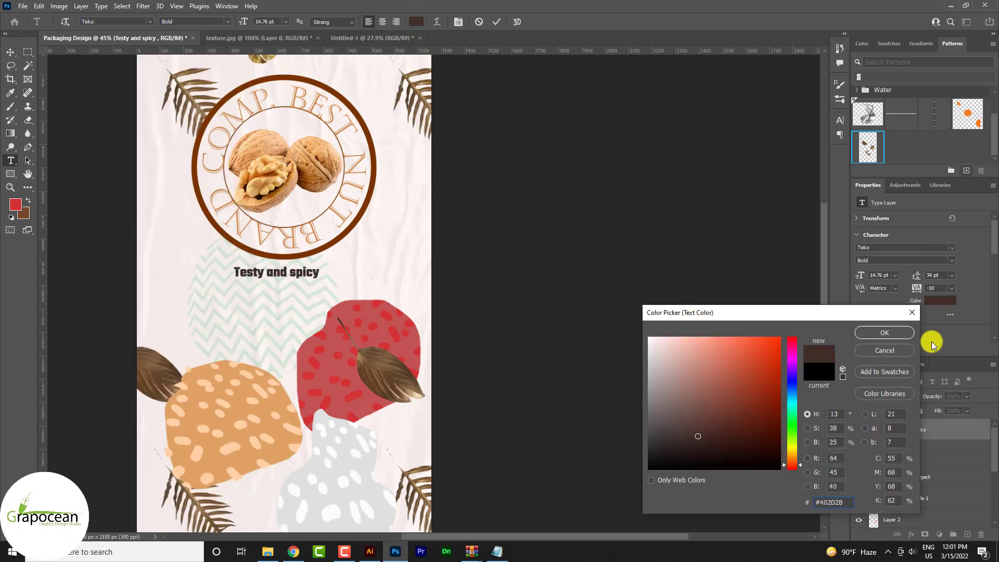
click(880, 328)
scroll(316, 283, up, 3)
scroll(317, 283, up, 1)
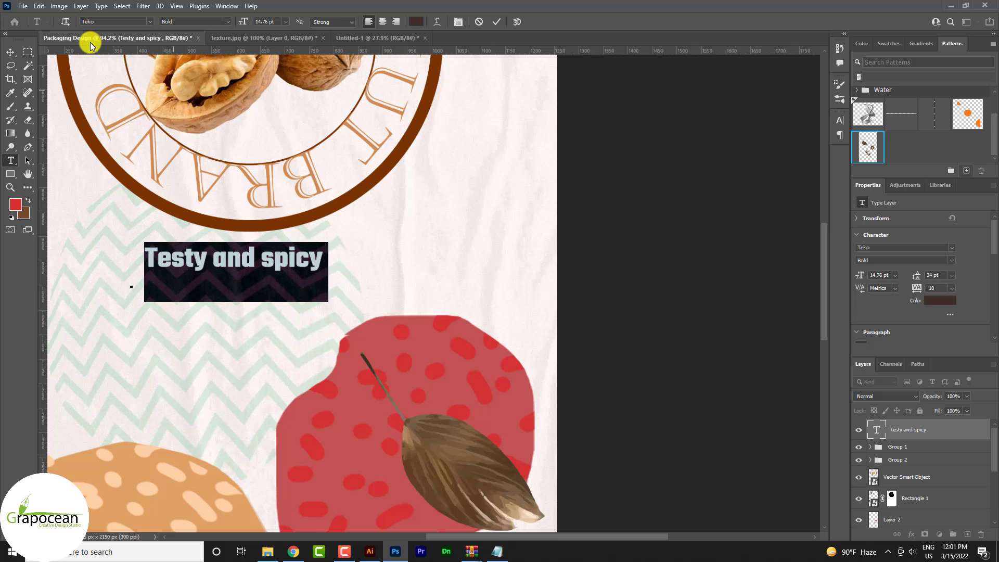
click(220, 20)
click(195, 42)
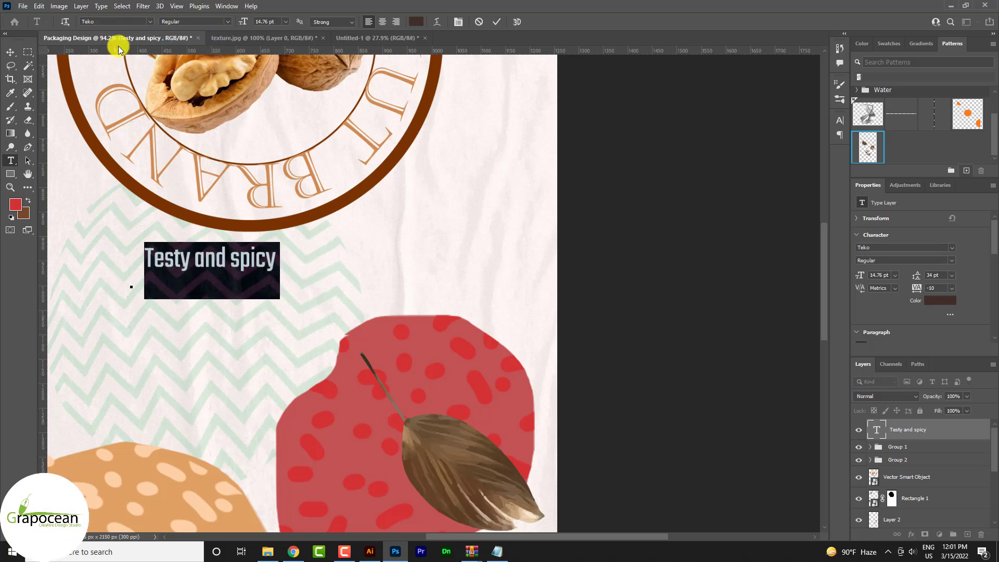
Nudge the headline slightly right so it centres beneath the walnut logo
click(9, 52)
drag(242, 264, 263, 263)
click(635, 260)
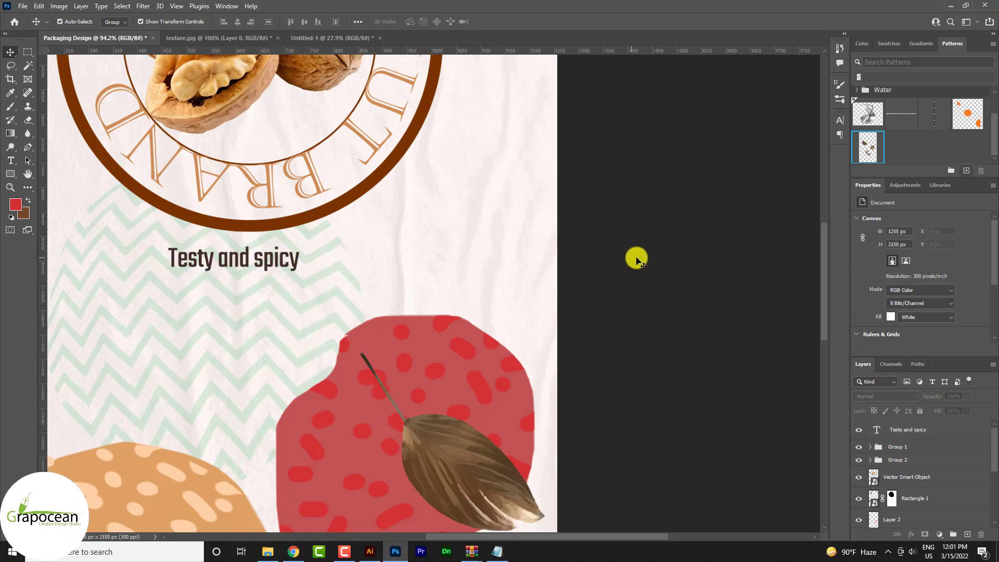
scroll(636, 260, down, 3)
Centre the headline below the logo and place a copy just above it
scroll(328, 278, up, 1)
scroll(350, 278, up, 2)
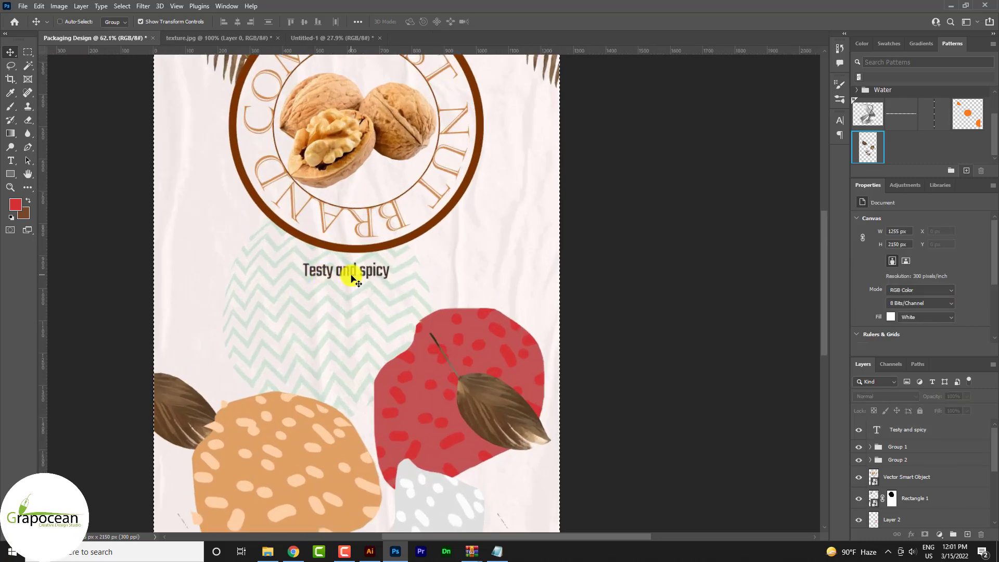
click(60, 21)
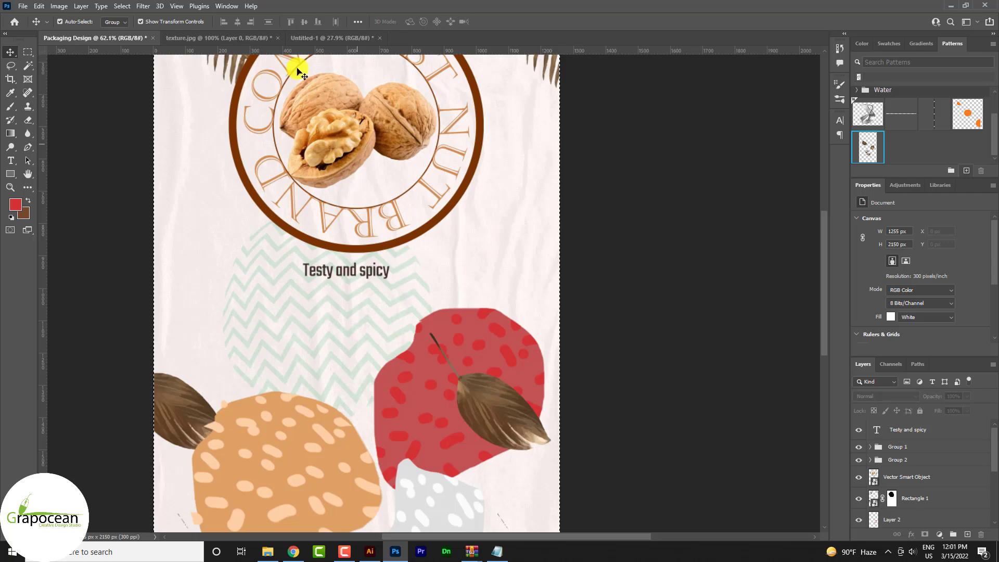
click(237, 21)
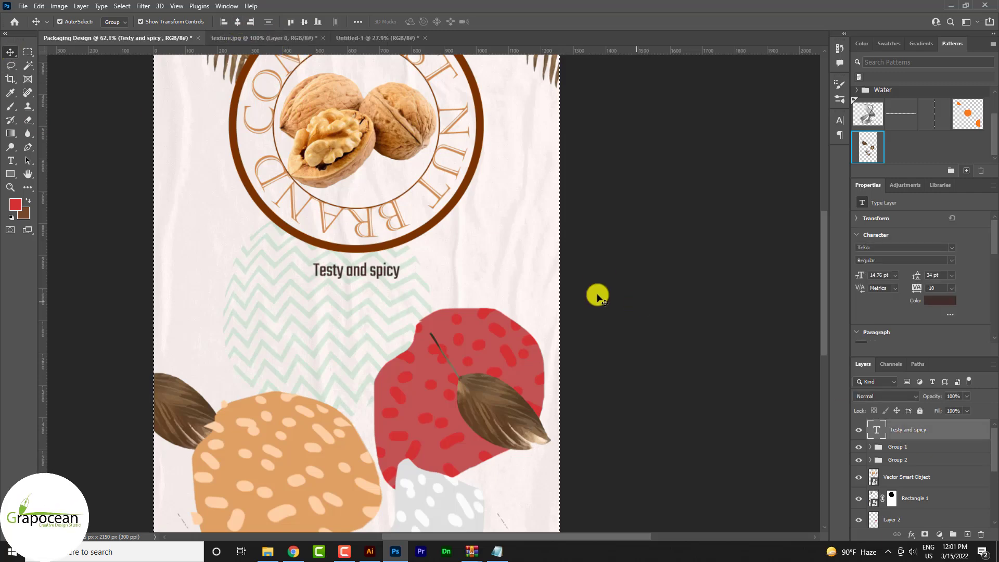
scroll(363, 267, up, 3)
scroll(457, 261, up, 1)
mouse_move(458, 261)
mouse_down()
mouse_move(384, 304)
mouse_move(367, 257)
mouse_up()
click(10, 160)
drag(255, 255, 618, 277)
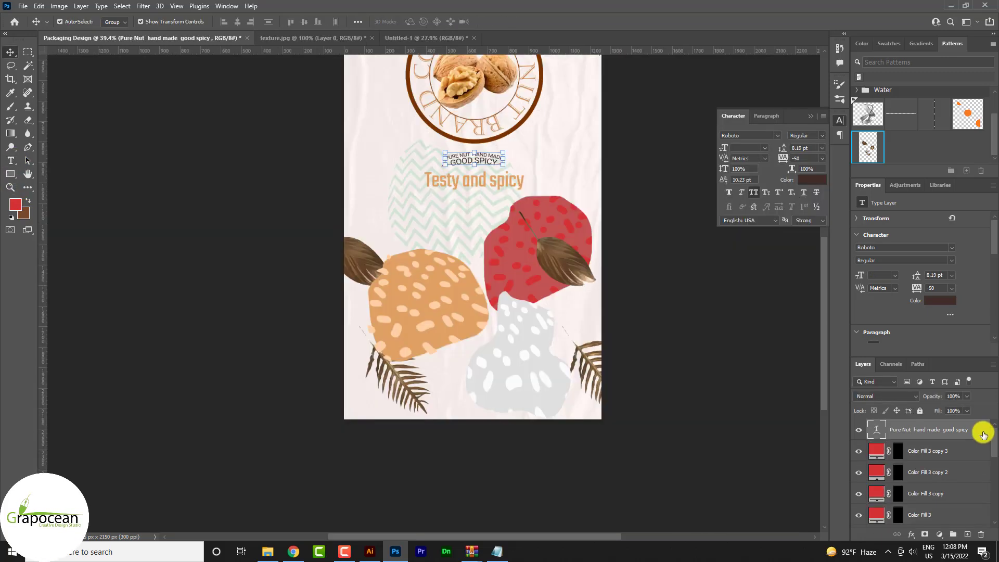
scroll(960, 455, down, 5)
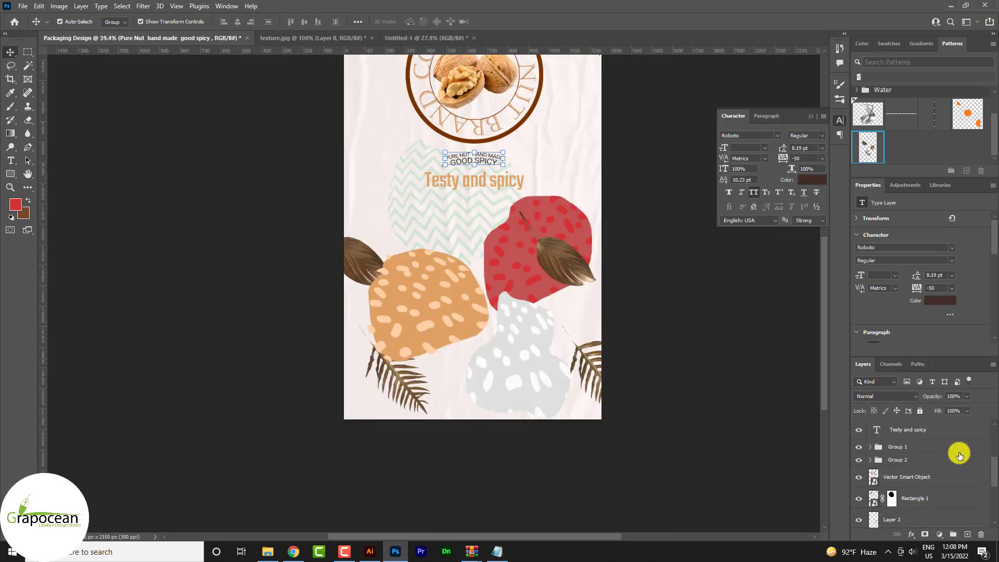
Group the headline and tagline layers and scale the group up to about 120%
shift+click(908, 429)
key(ctrl+g)
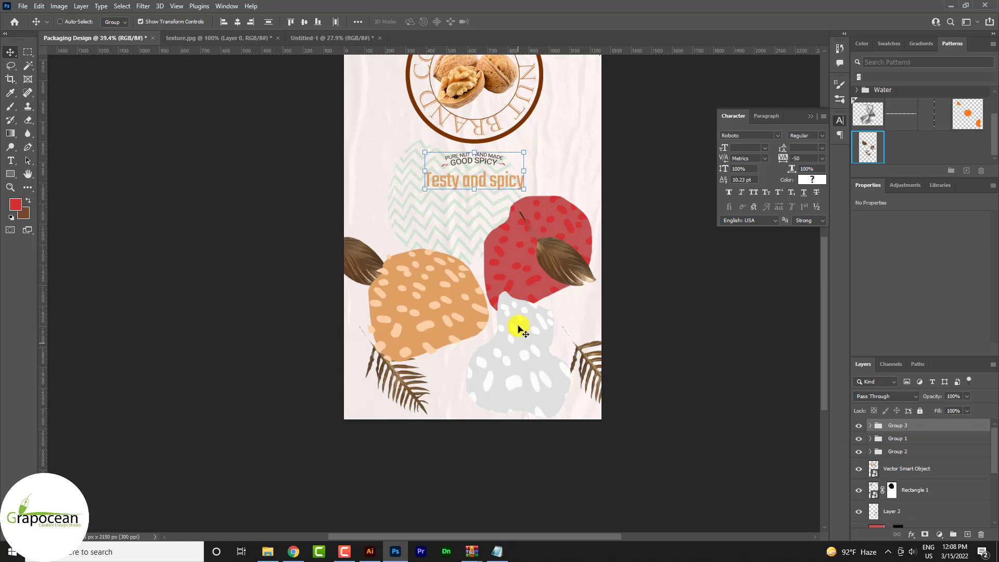
mouse_move(523, 188)
mouse_down()
mouse_move(543, 213)
mouse_move(537, 195)
mouse_move(486, 200)
mouse_up()
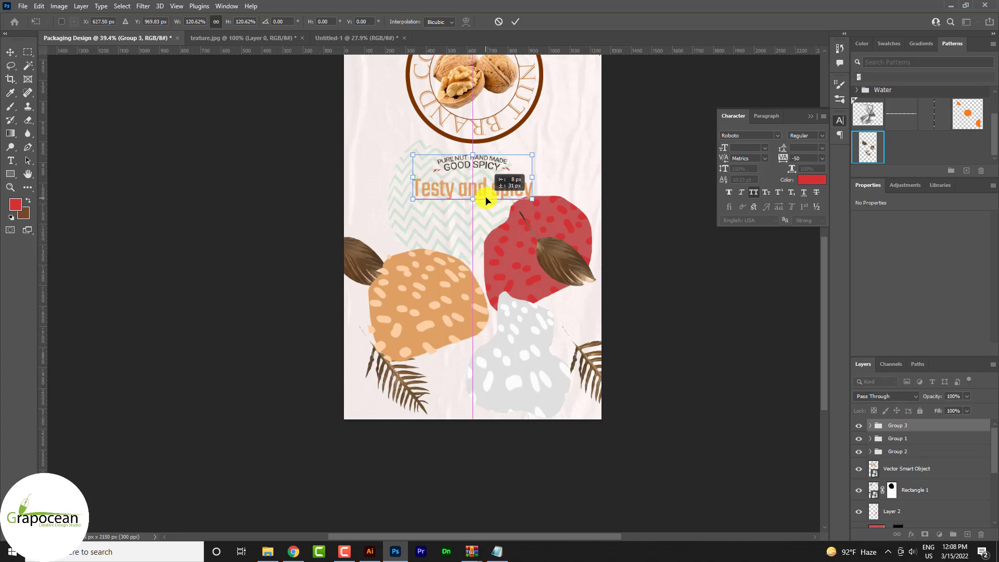
click(515, 22)
scroll(520, 208, up, 2)
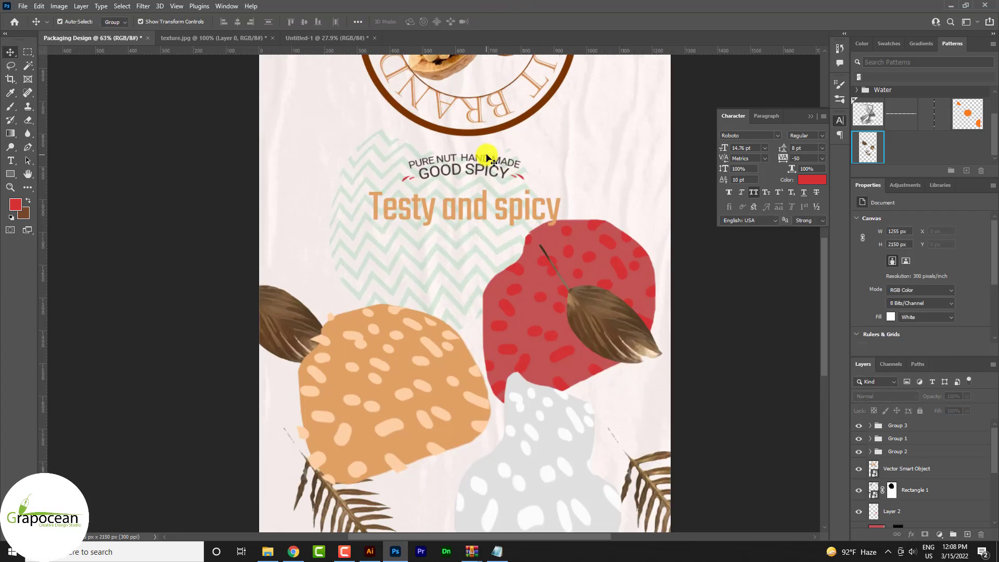
scroll(526, 212, up, 3)
click(526, 211)
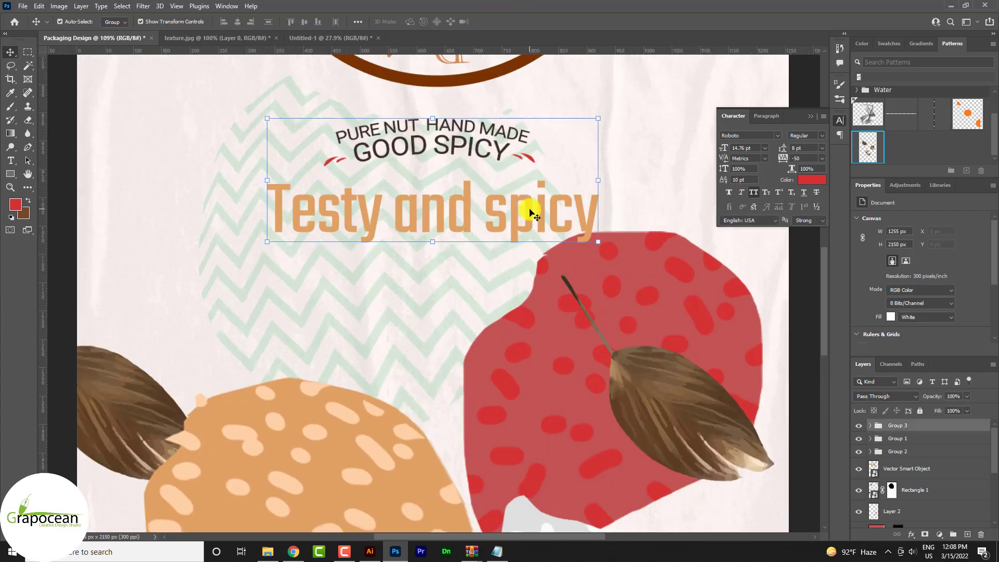
click(872, 426)
scroll(934, 451, down, 3)
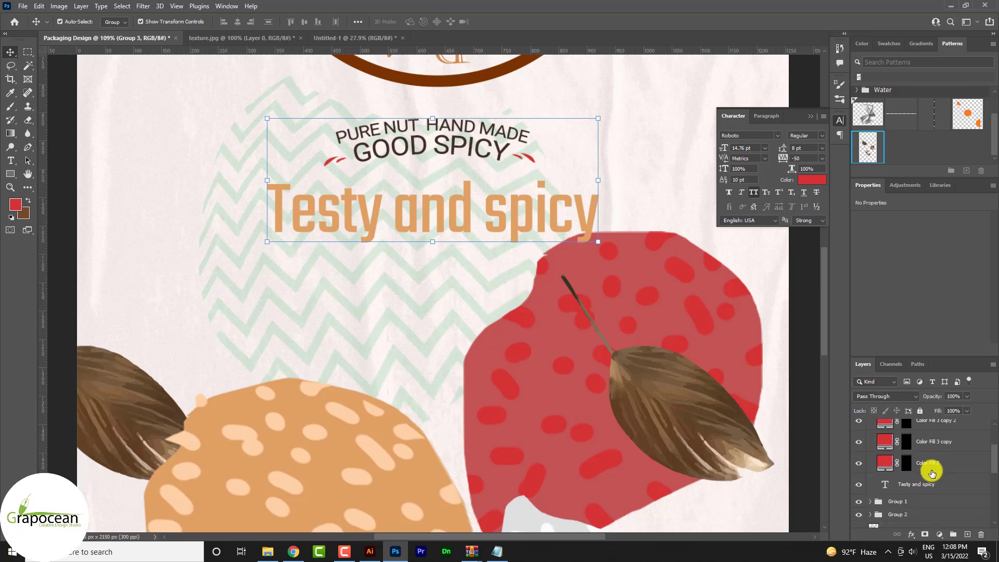
Convert the headline to a Smart Object and apply an Artistic > Film Grain filter
right_click(943, 485)
click(901, 6)
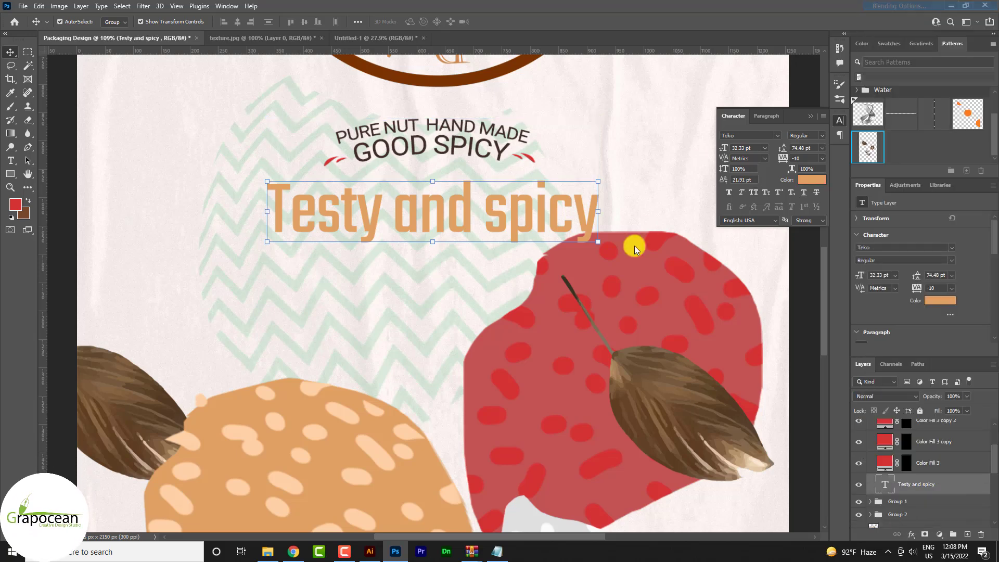
click(972, 327)
click(139, 6)
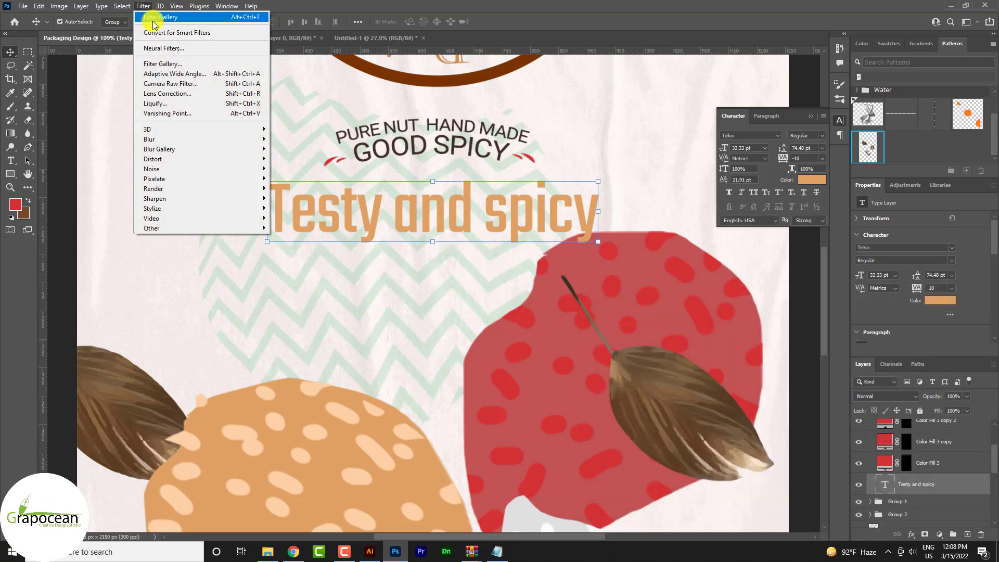
click(162, 50)
click(475, 205)
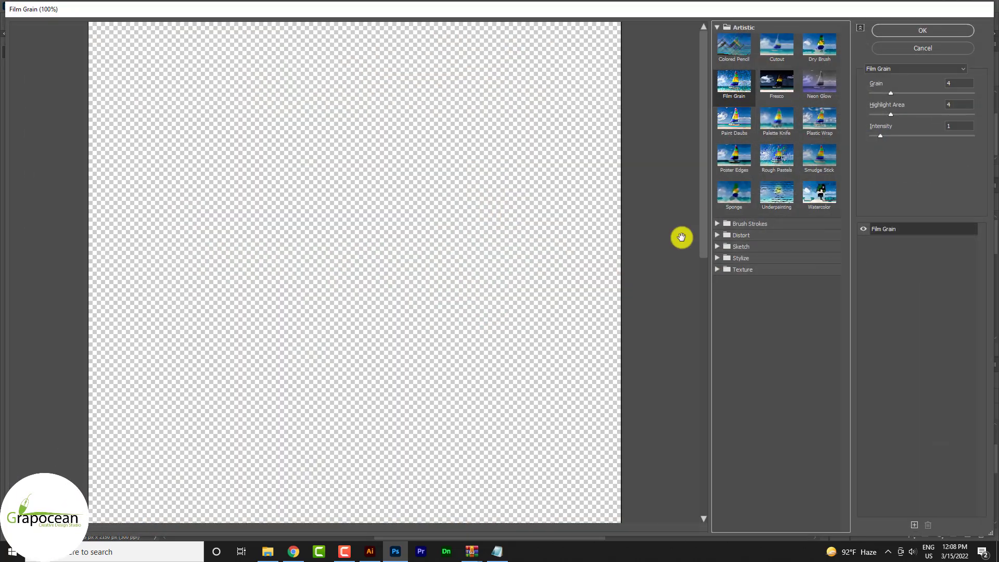
drag(449, 299, 449, 274)
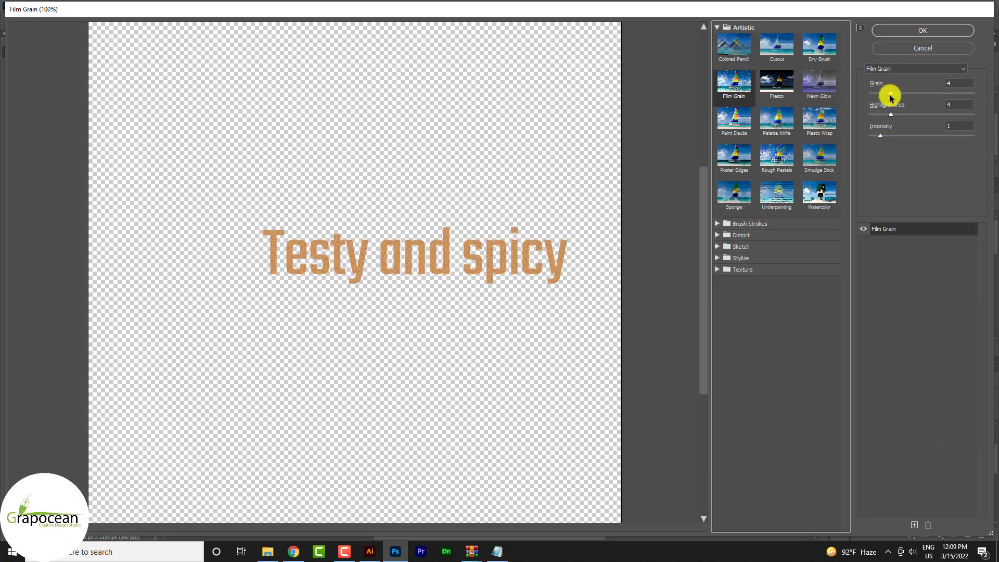
mouse_move(890, 114)
mouse_down()
mouse_move(936, 114)
mouse_move(883, 97)
mouse_up()
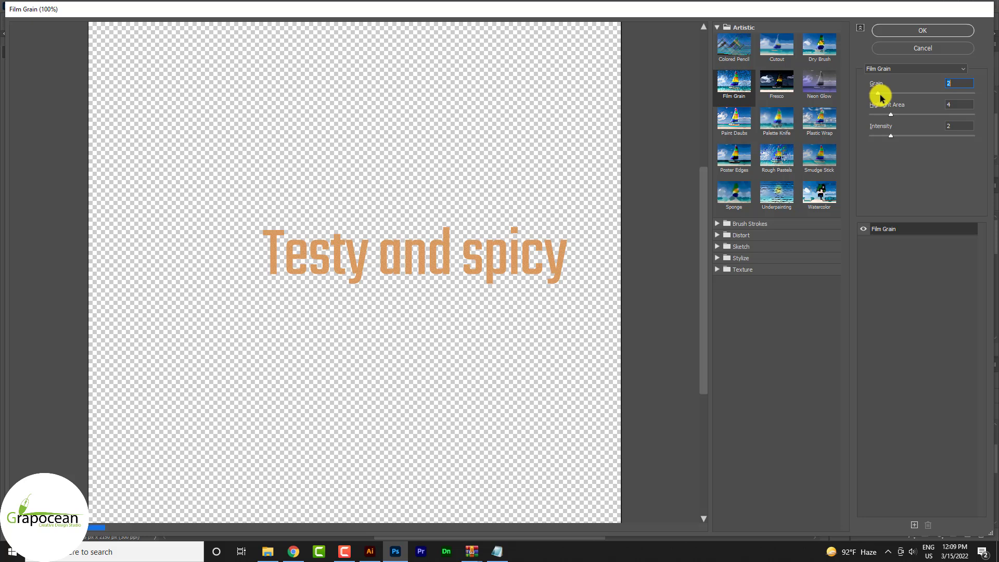
click(924, 29)
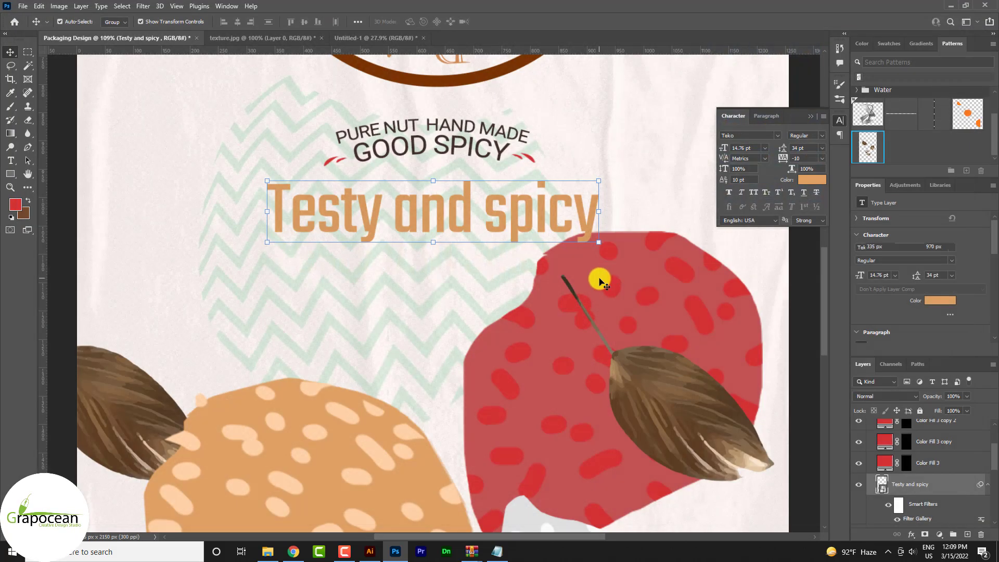
Move Group 3 slightly higher on the label
scroll(669, 326, down, 5)
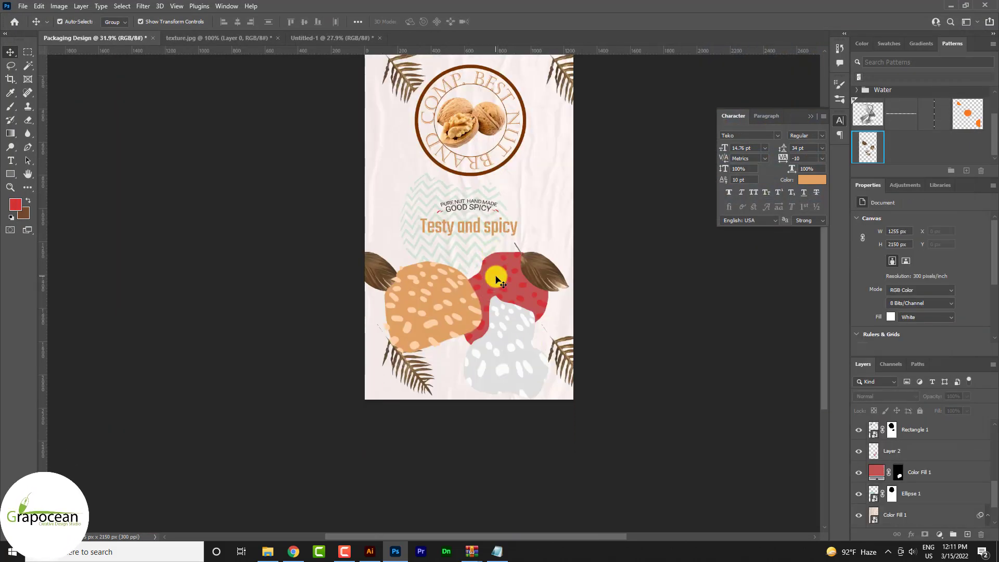
scroll(513, 330, up, 1)
scroll(507, 329, up, 2)
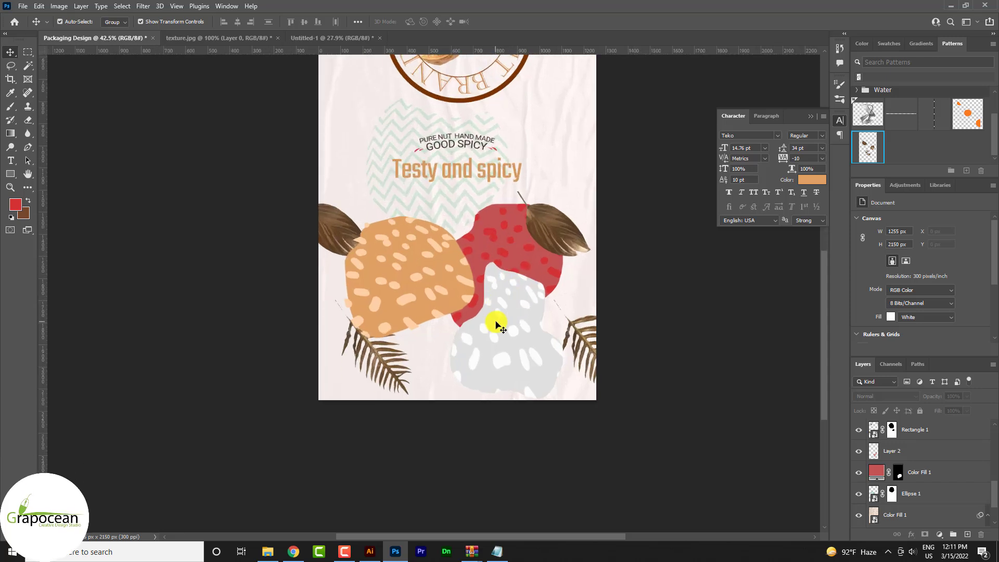
drag(476, 149, 475, 136)
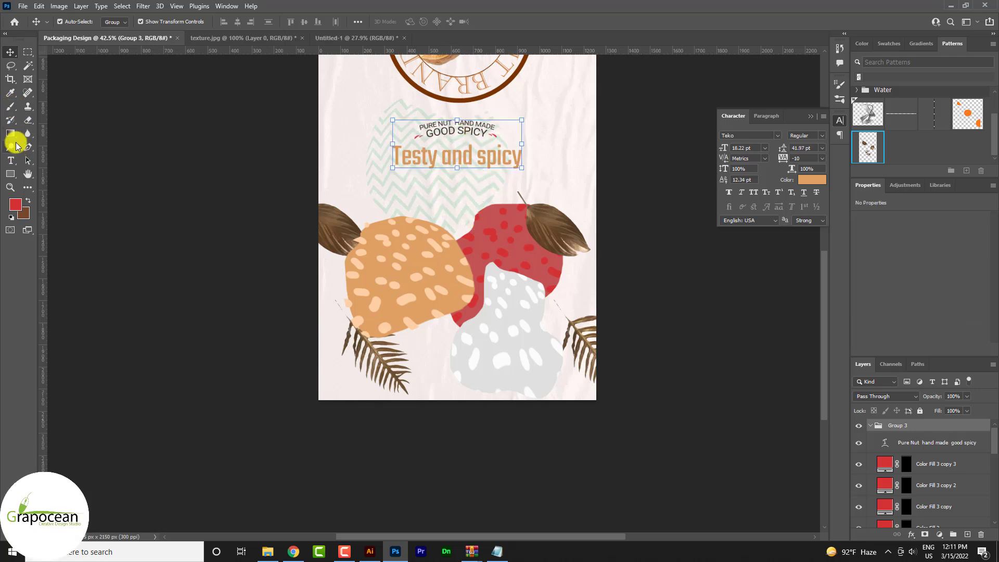
Create a Lorem ipsum paragraph box below the headline in Roboto 5 pt, tight leading, centred
click(11, 161)
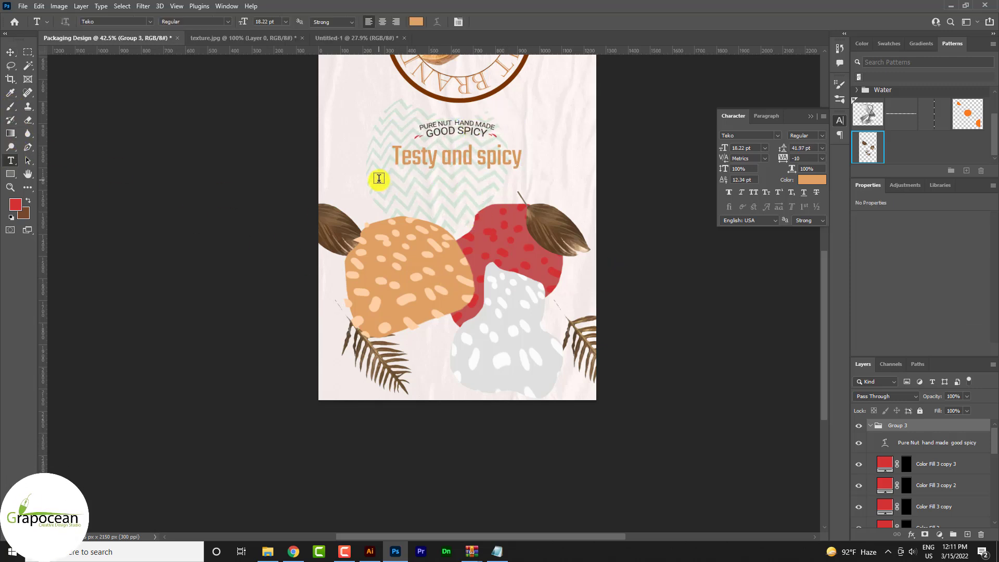
drag(379, 178, 546, 252)
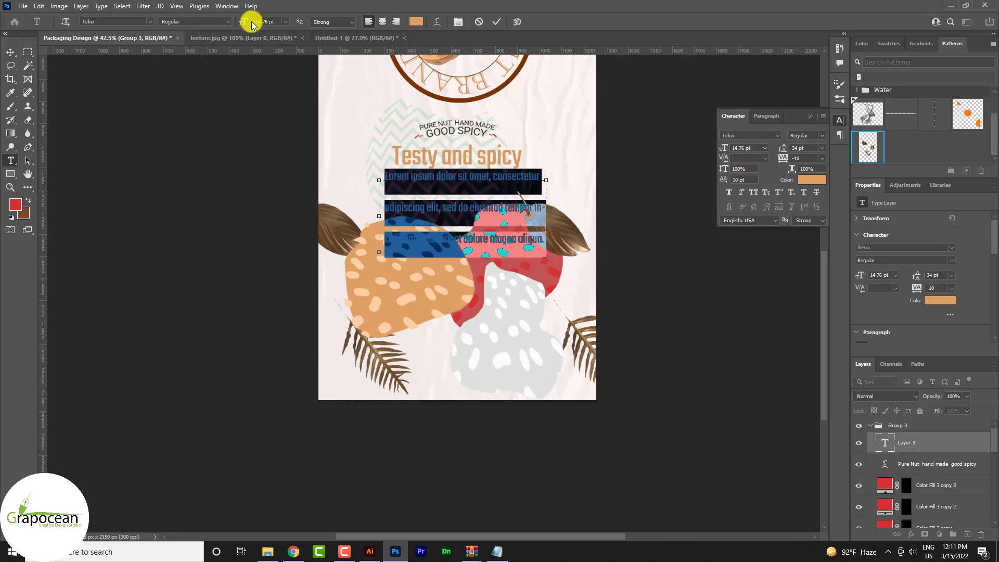
click(149, 21)
click(139, 56)
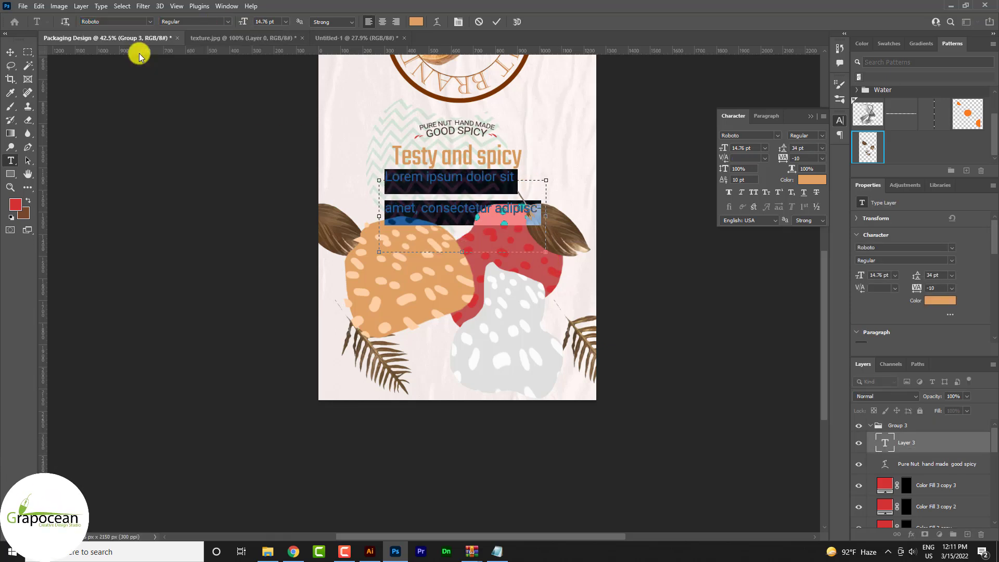
drag(245, 24, 240, 25)
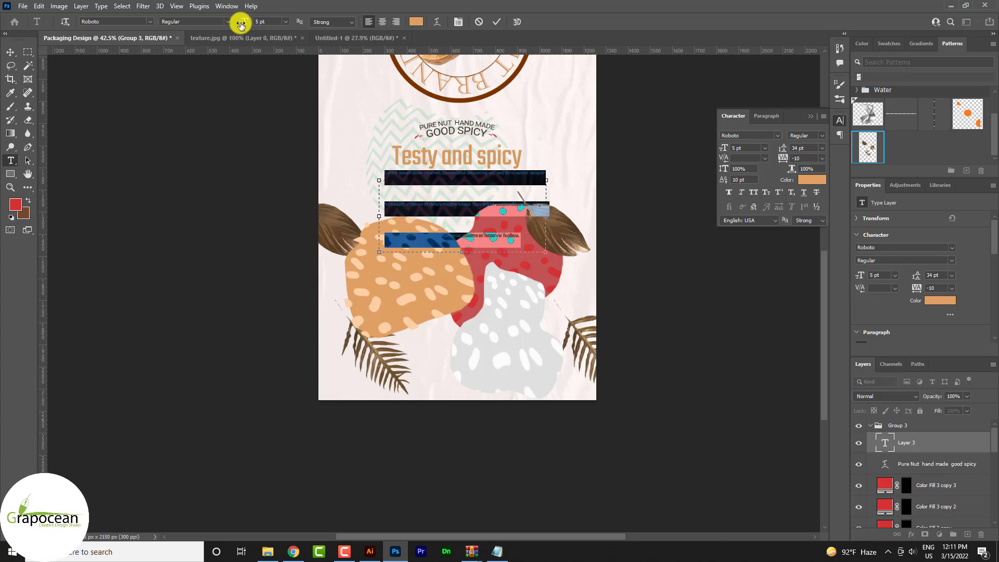
key(alt+Up)
key(alt+Up)
key(alt+Up)
key(alt+Up)
key(alt+Up)
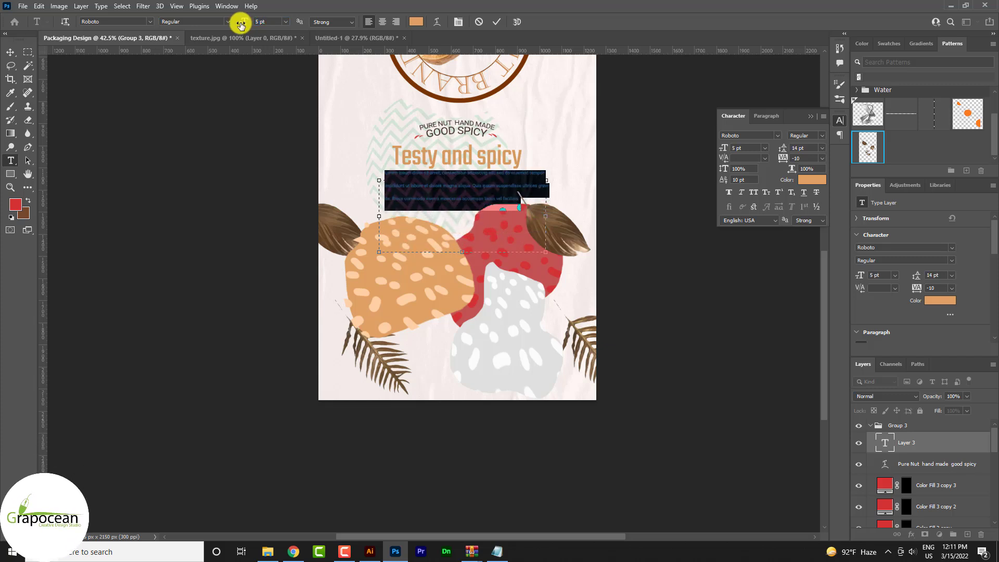
key(alt+Up)
key(alt+Up)
key(alt+Up)
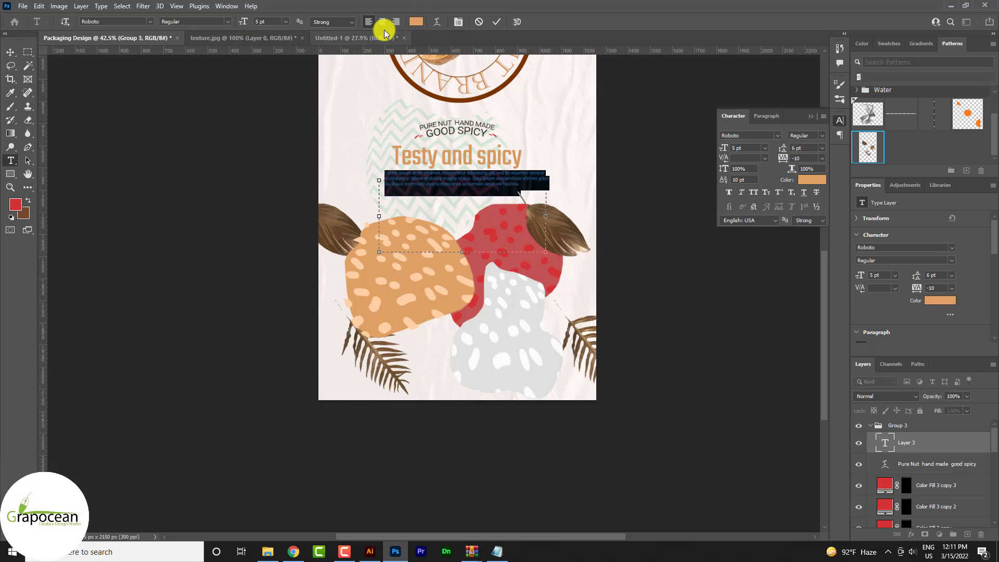
click(10, 52)
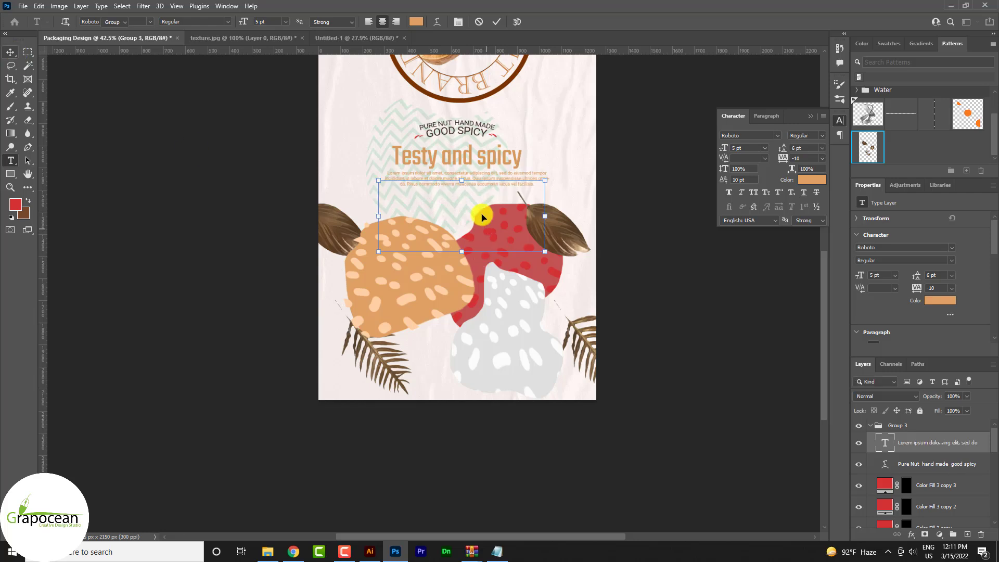
scroll(486, 193, up, 2)
Shift the heading group slightly left and move the paragraph up under the headline
scroll(487, 194, up, 1)
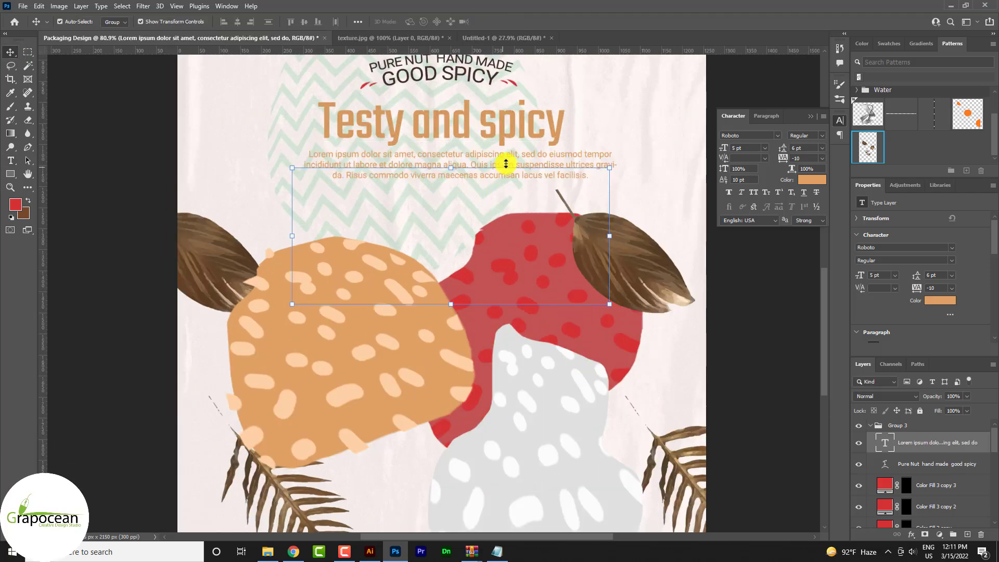
click(116, 207)
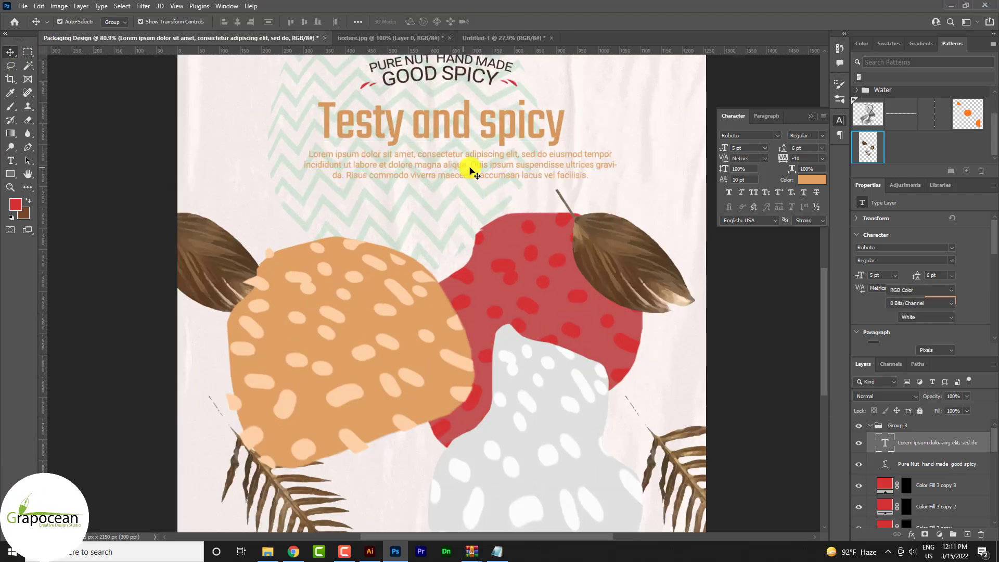
drag(465, 172, 464, 172)
click(921, 448)
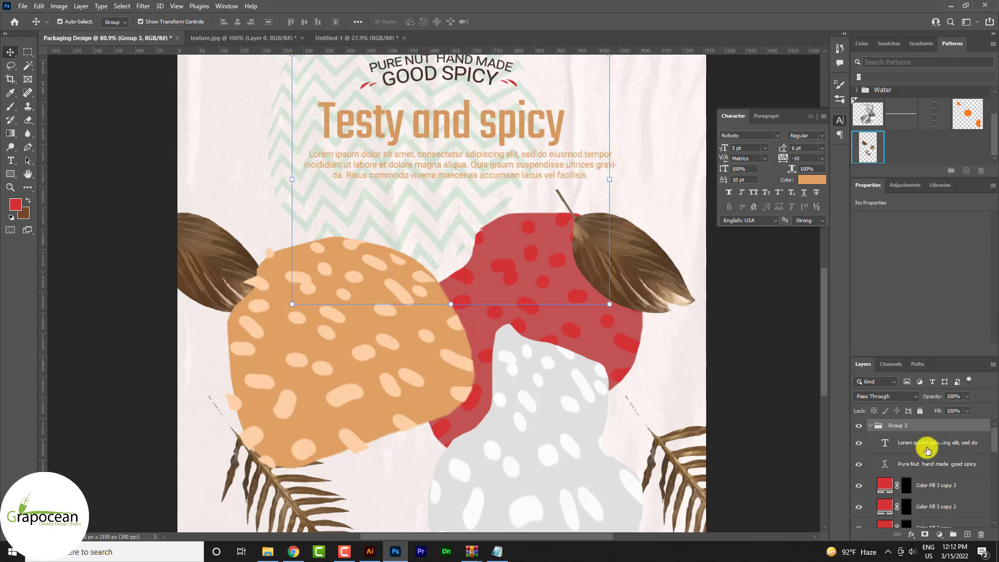
click(427, 196)
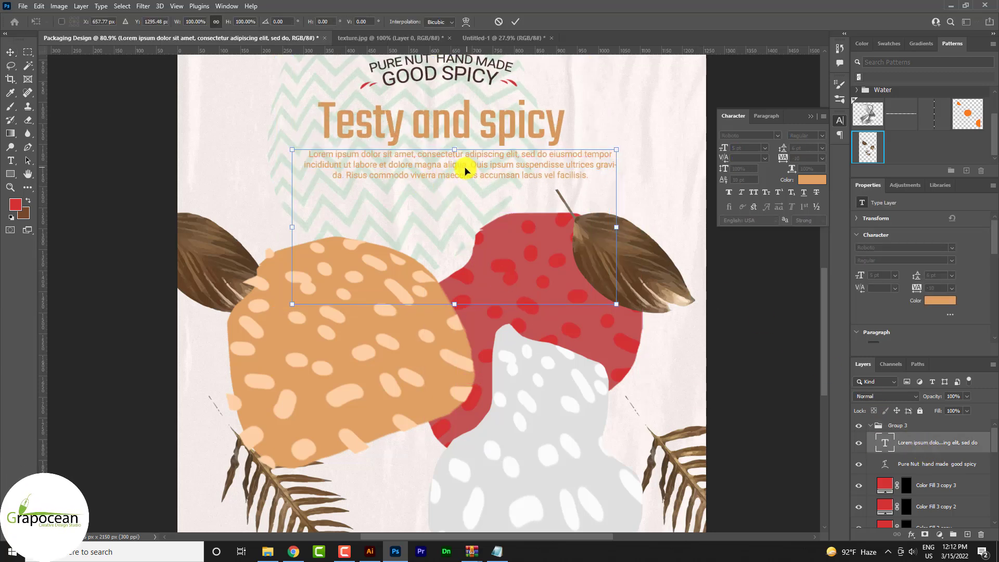
drag(465, 171, 446, 178)
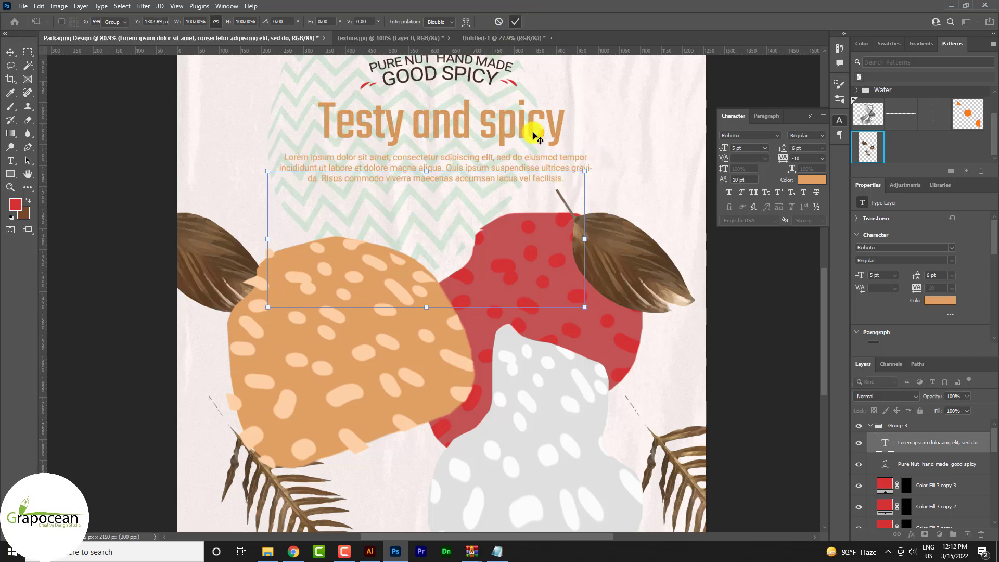
key(Return)
key(ctrl+0)
Recolour the Lorem ipsum paragraph dark brown #402d28 sampled from the GOOD SPICY tagline
click(11, 161)
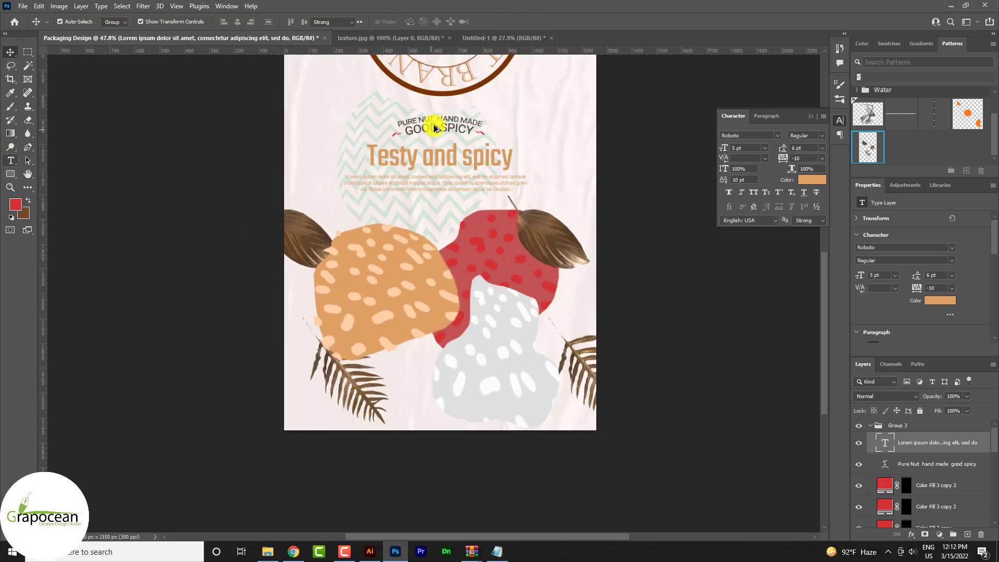
scroll(434, 128, up, 5)
drag(637, 307, 111, 261)
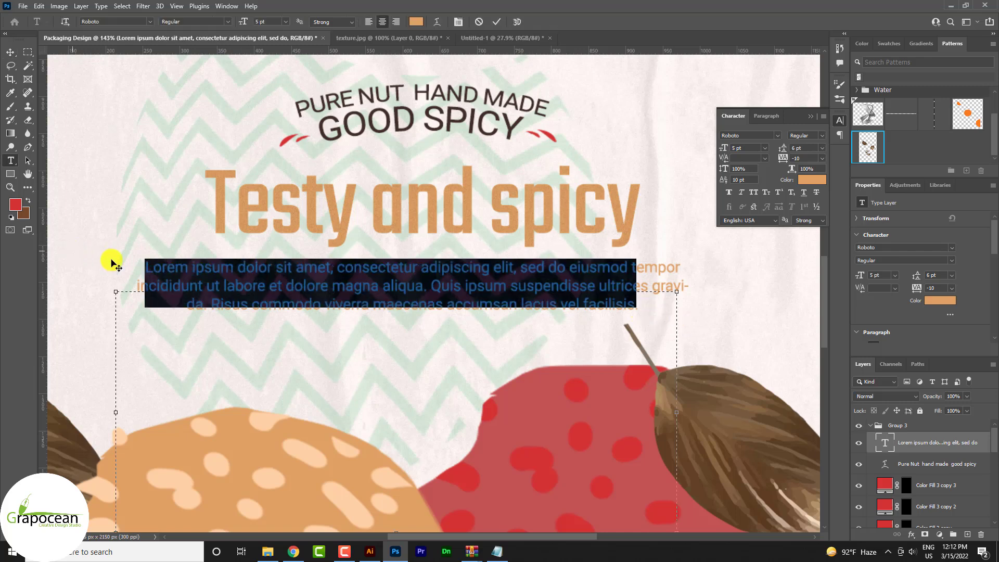
click(416, 20)
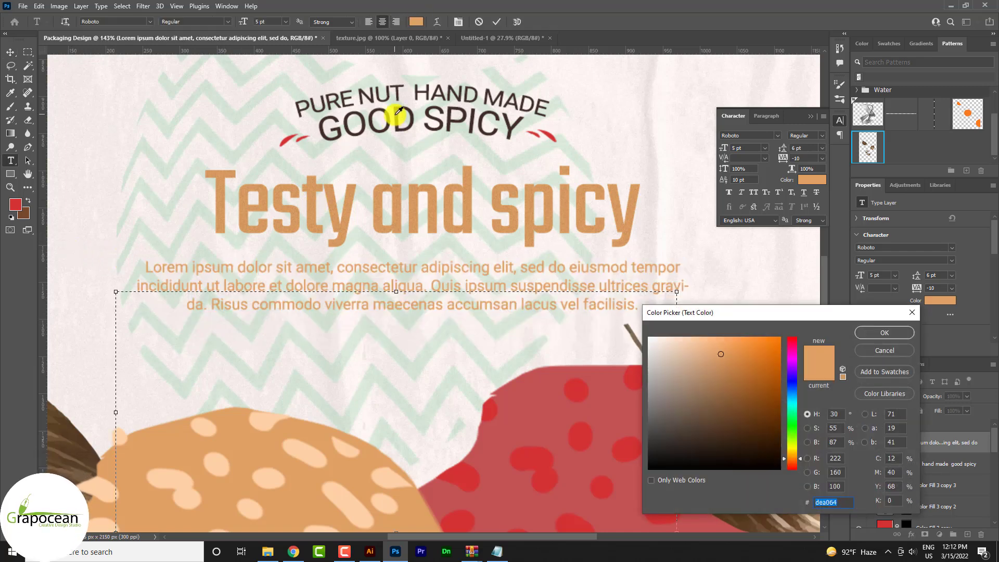
click(398, 111)
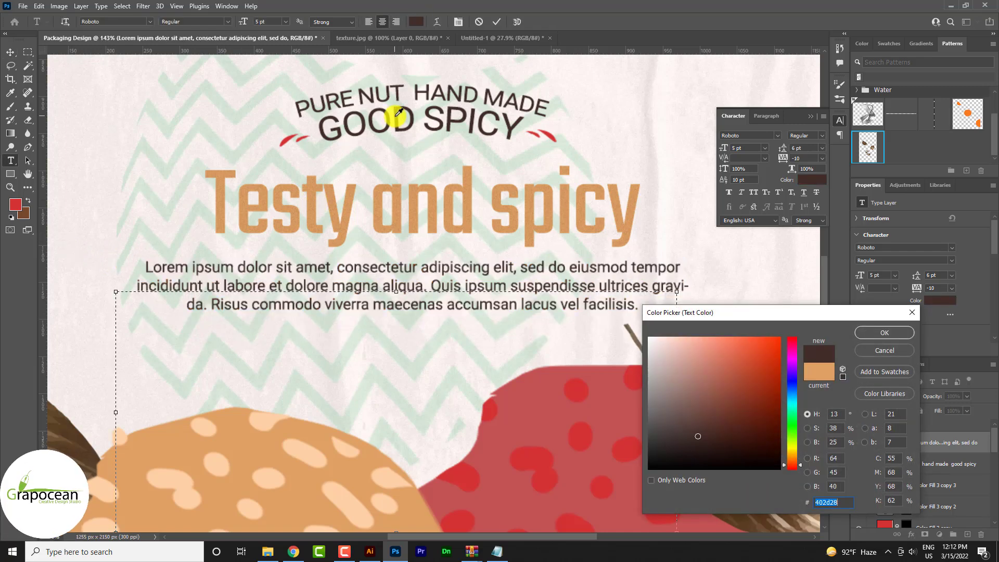
click(884, 333)
click(10, 52)
Nudge the headline text group slightly to the right
scroll(374, 260, down, 3)
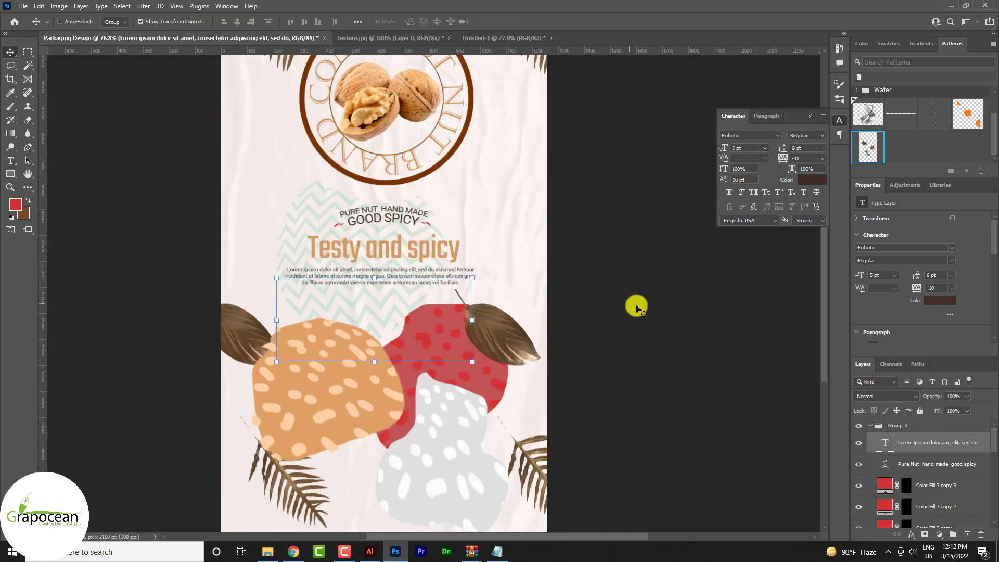
scroll(520, 336, down, 2)
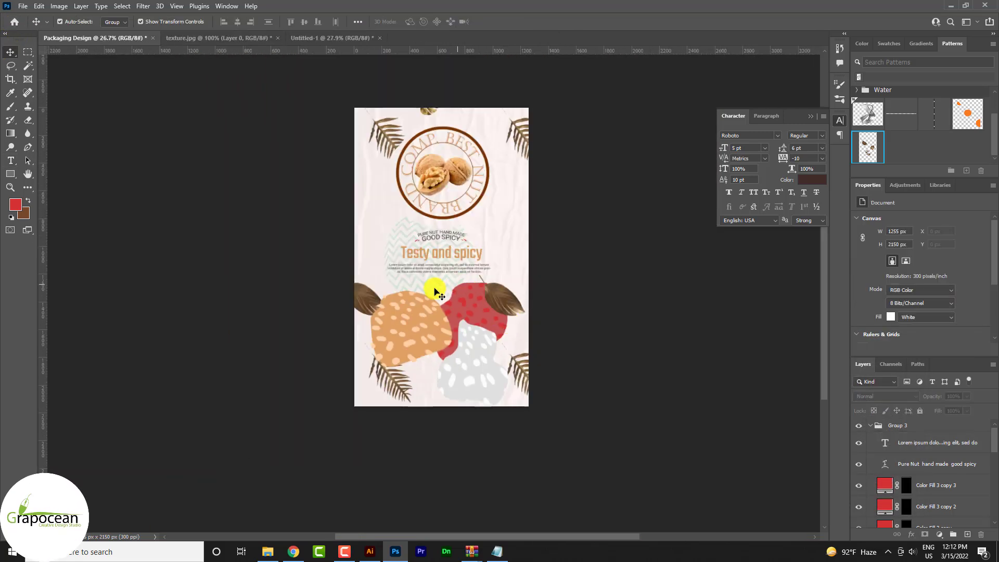
scroll(436, 292, up, 3)
click(502, 253)
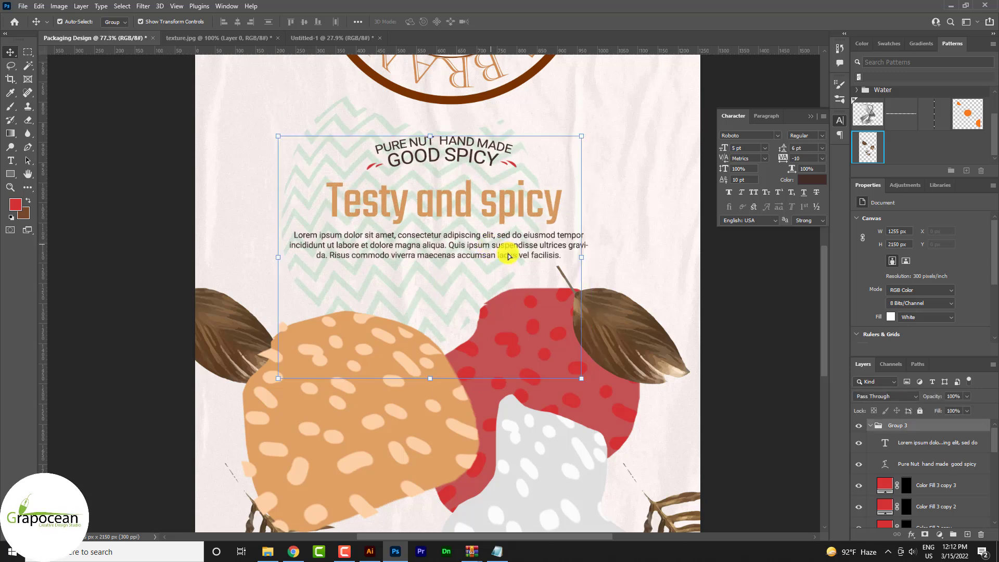
drag(508, 256, 512, 256)
Centre the Lorem ipsum paragraph horizontally on the canvas with Align Horizontal Centers
click(887, 443)
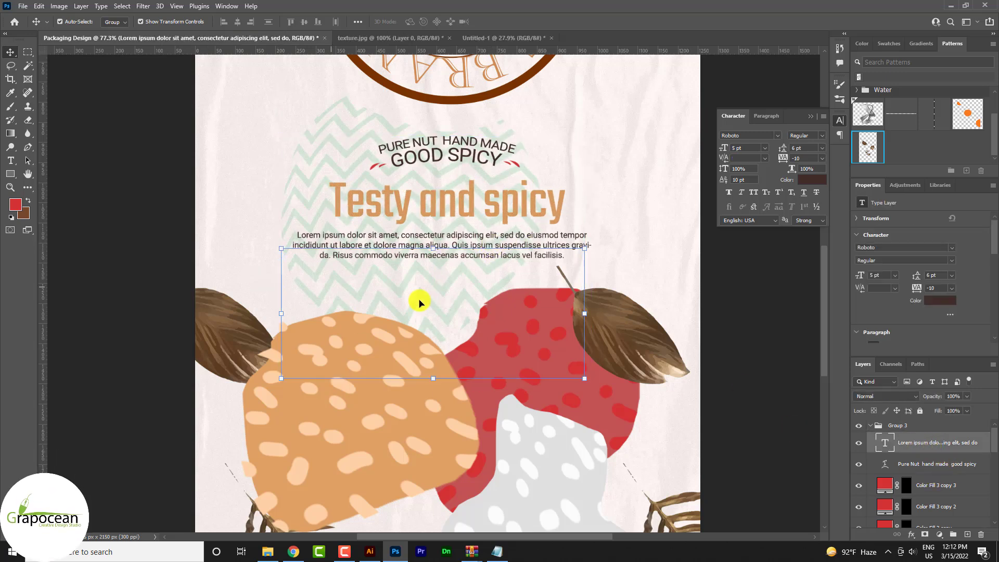
key(ctrl+a)
click(238, 22)
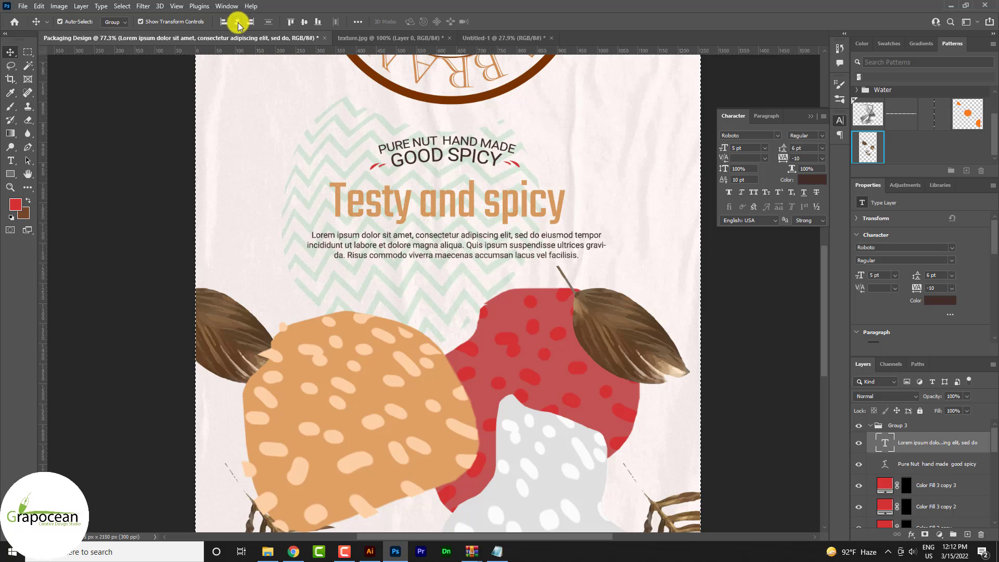
key(m)
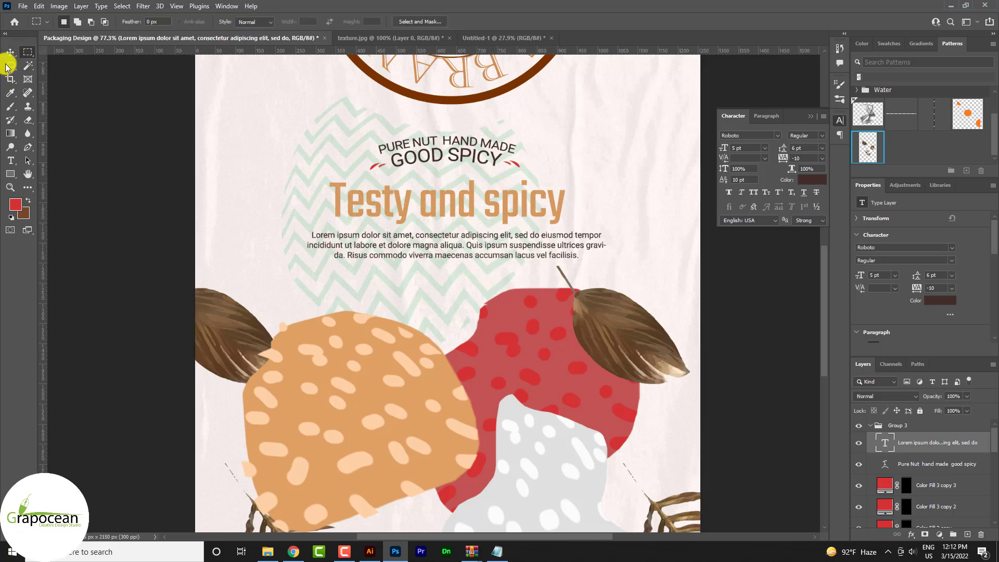
click(9, 54)
scroll(486, 208, down, 5)
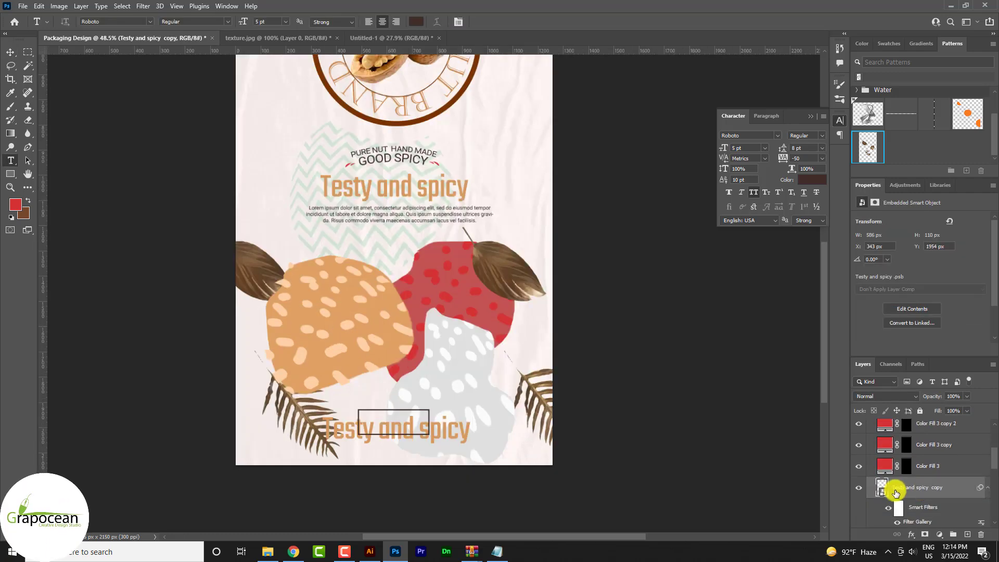
Open the 'Testy and spicy copy' smart object and retype its text as '250 G'
scroll(920, 500, down, 1)
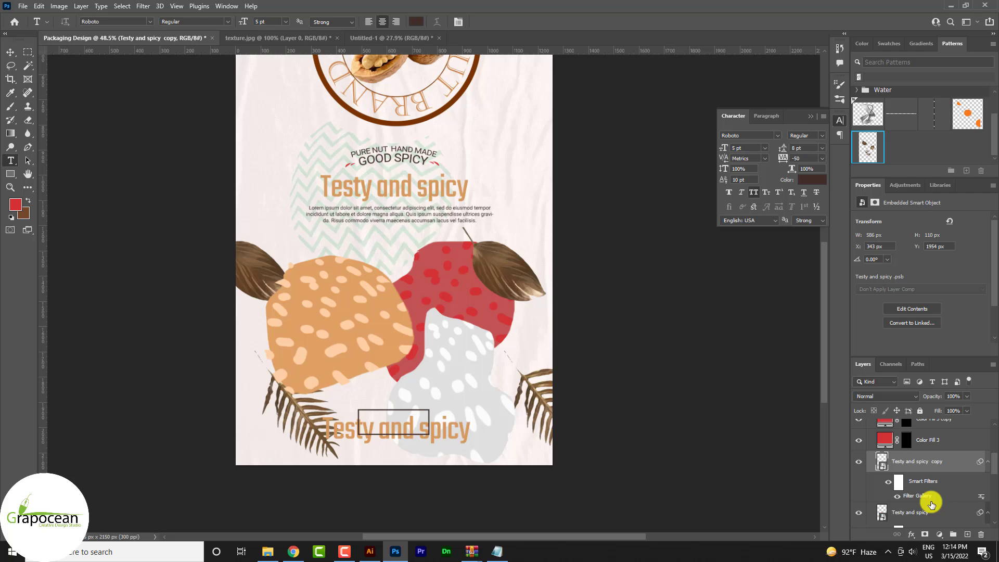
click(861, 464)
double_click(891, 471)
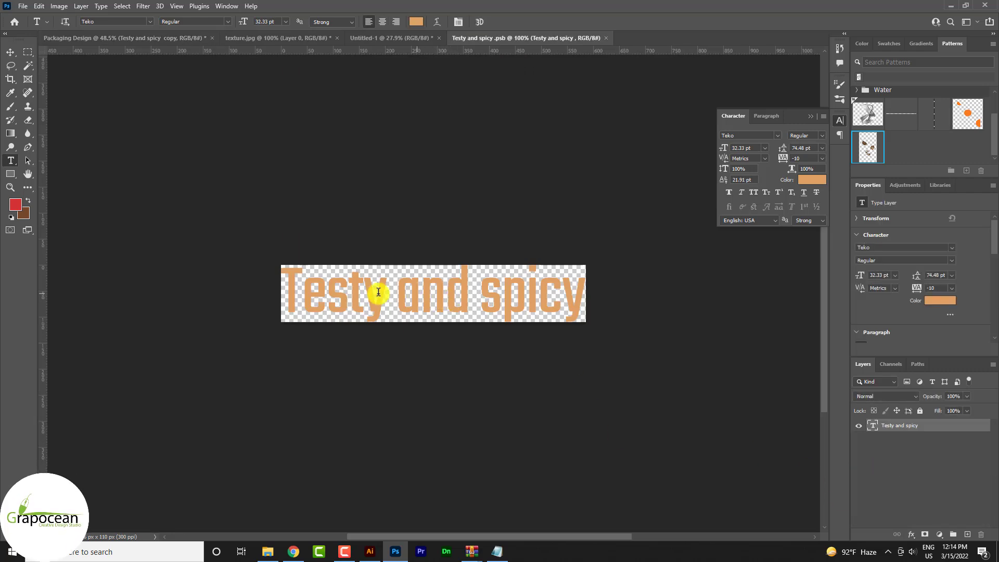
click(286, 286)
key(ctrl+a)
text(250)
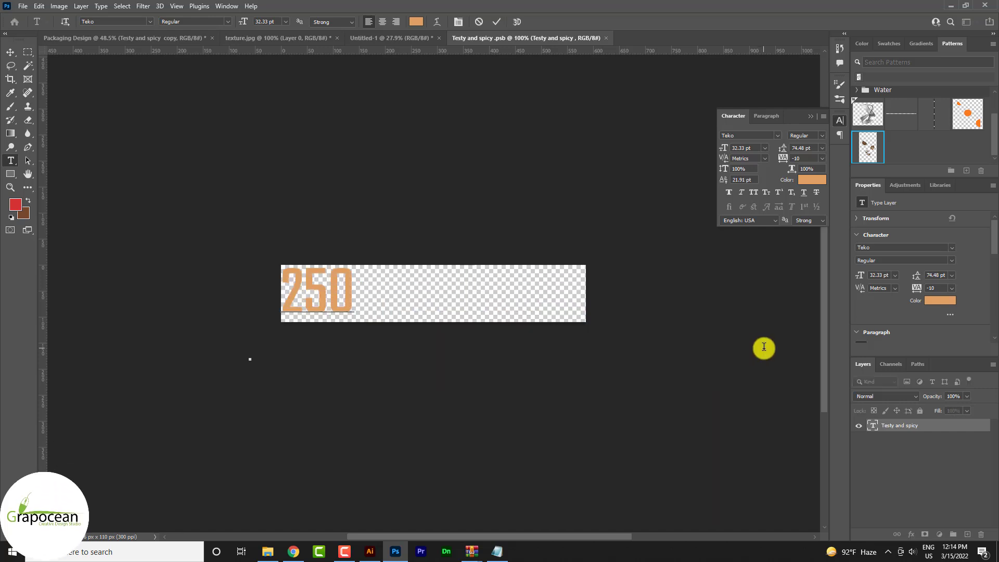
click(10, 51)
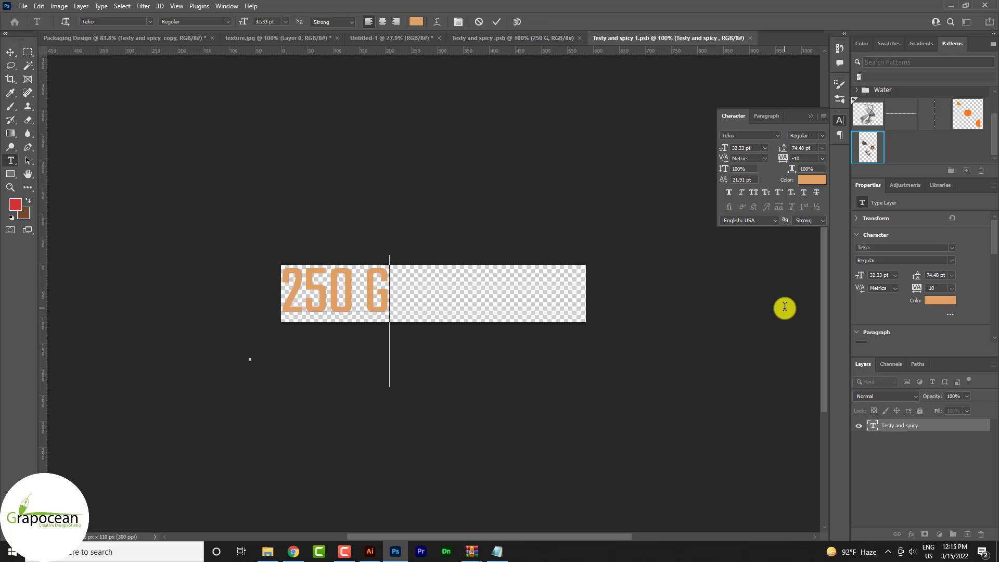
click(496, 22)
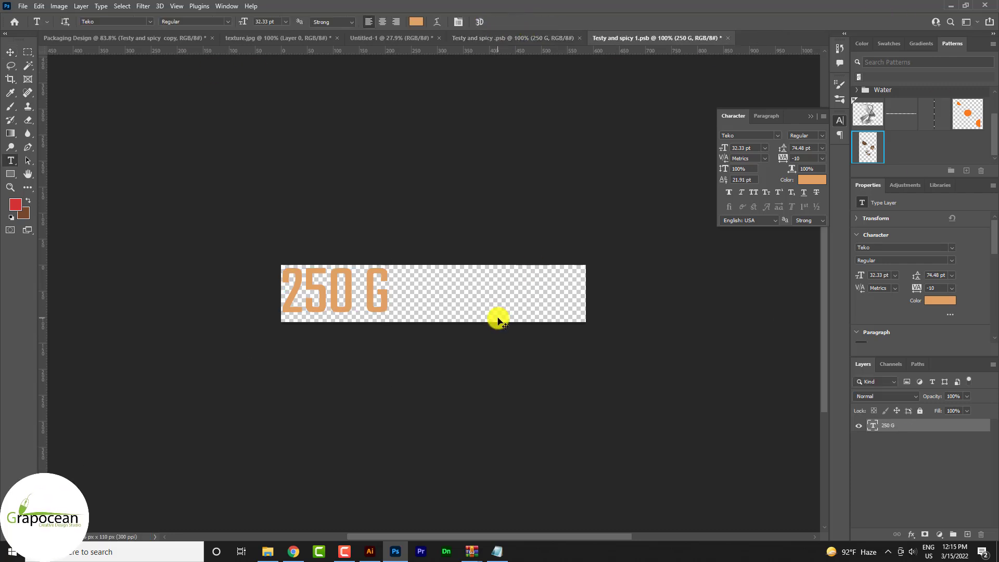
Scale the 250 G text down to about 73% and save the smart object
key(ctrl+t)
drag(393, 337, 374, 328)
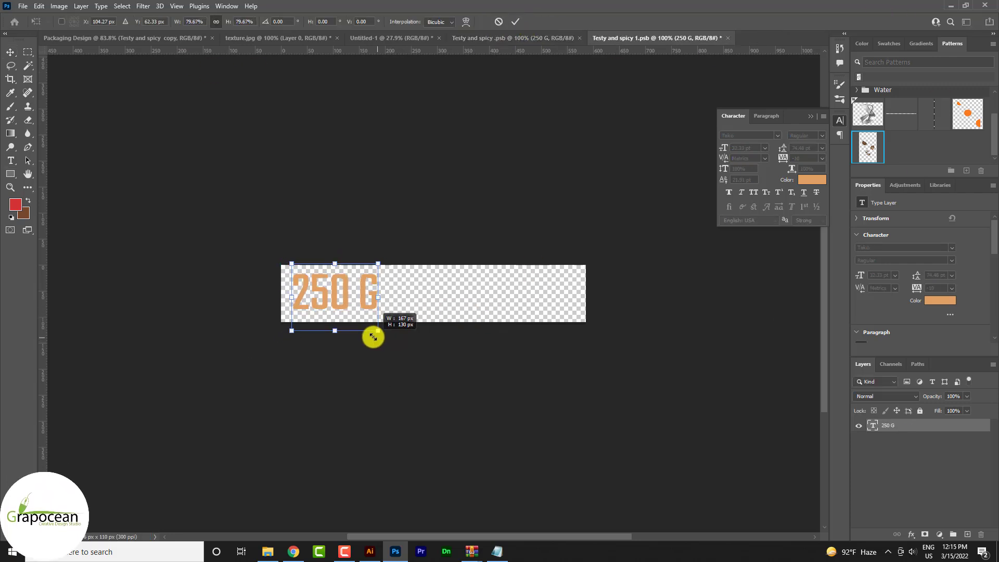
key(Return)
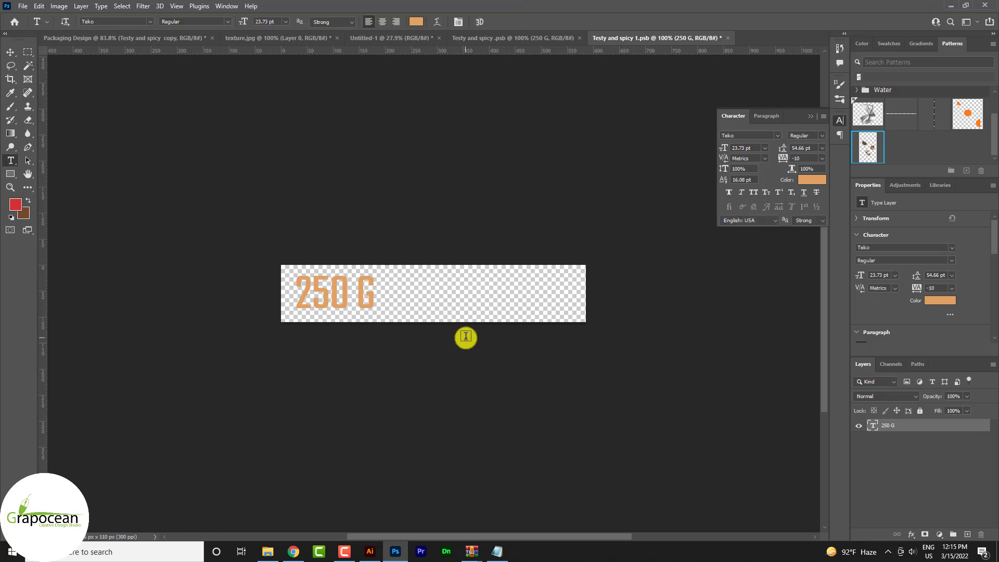
key(ctrl+s)
click(104, 38)
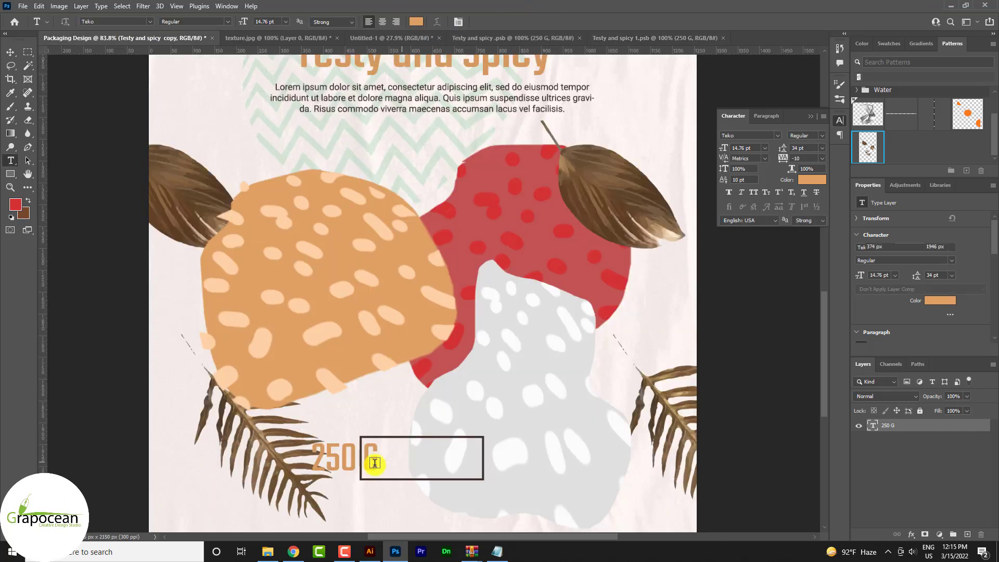
Drag the 250 G weight label into the centre of the bottom rectangular frame
key(v)
scroll(365, 462, up, 2)
scroll(359, 463, up, 2)
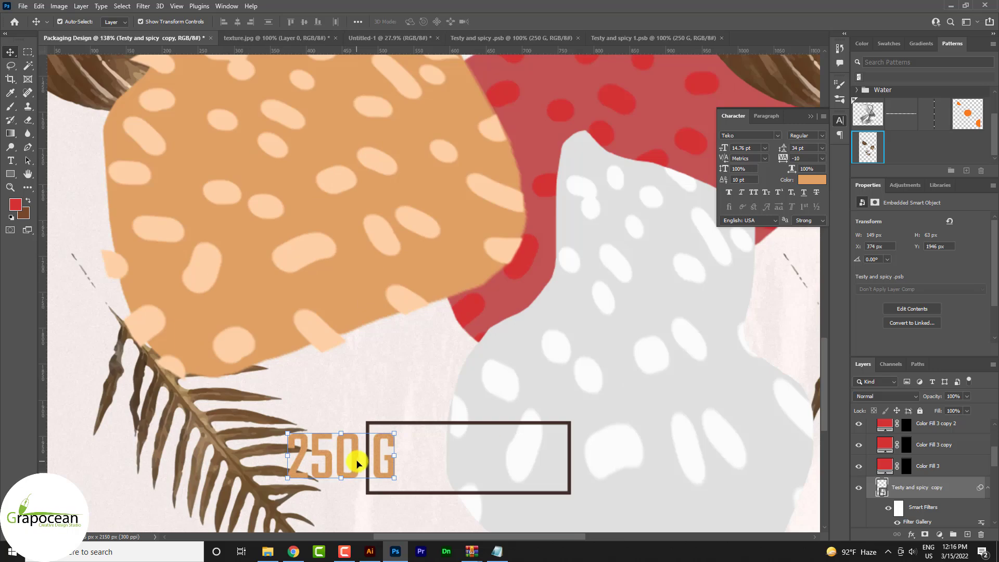
drag(433, 459, 489, 462)
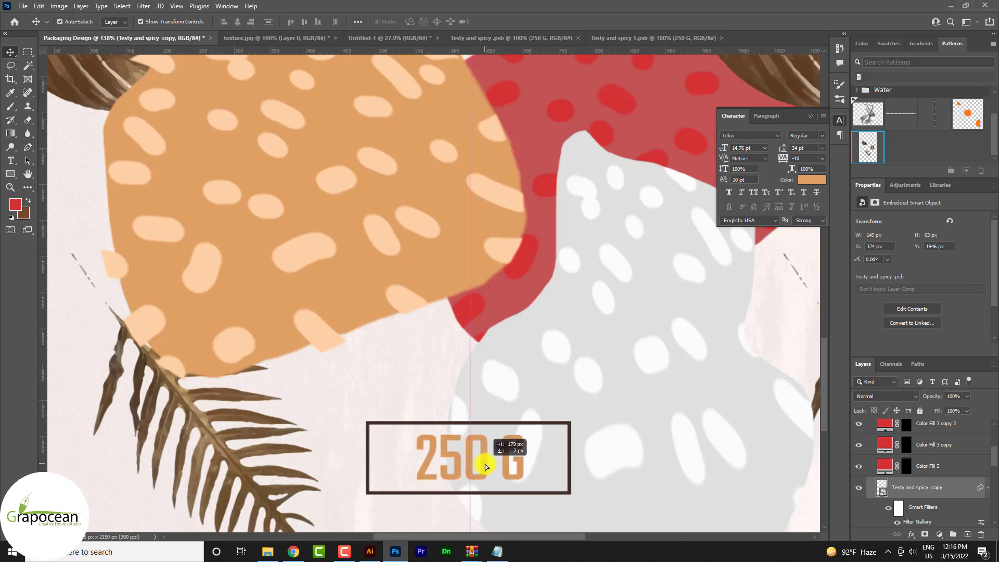
scroll(489, 462, down, 2)
scroll(552, 481, down, 3)
Deselect the layer and zoom out to review the finished packaging label
click(759, 375)
scroll(542, 464, down, 1)
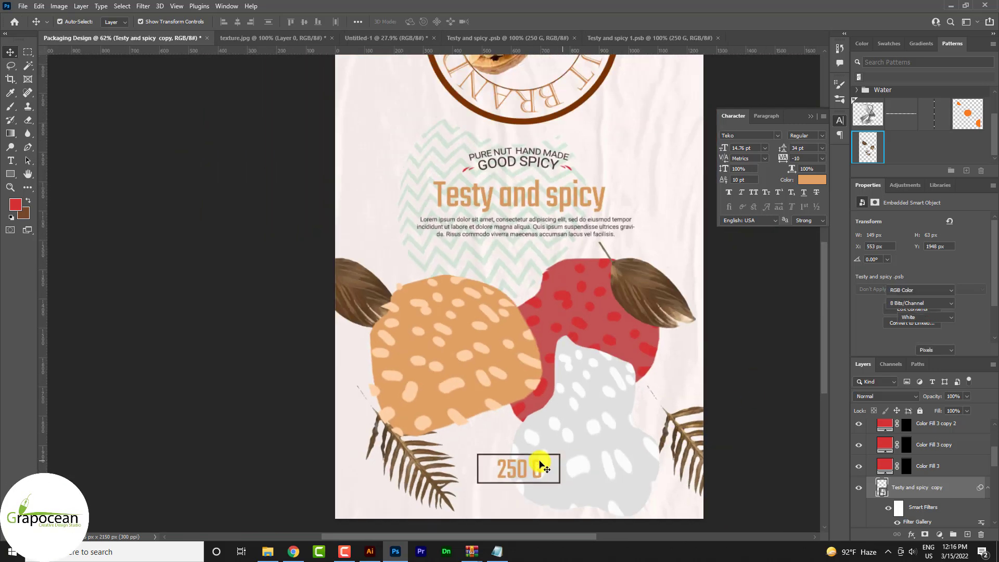
scroll(489, 486, down, 2)
scroll(605, 476, down, 1)
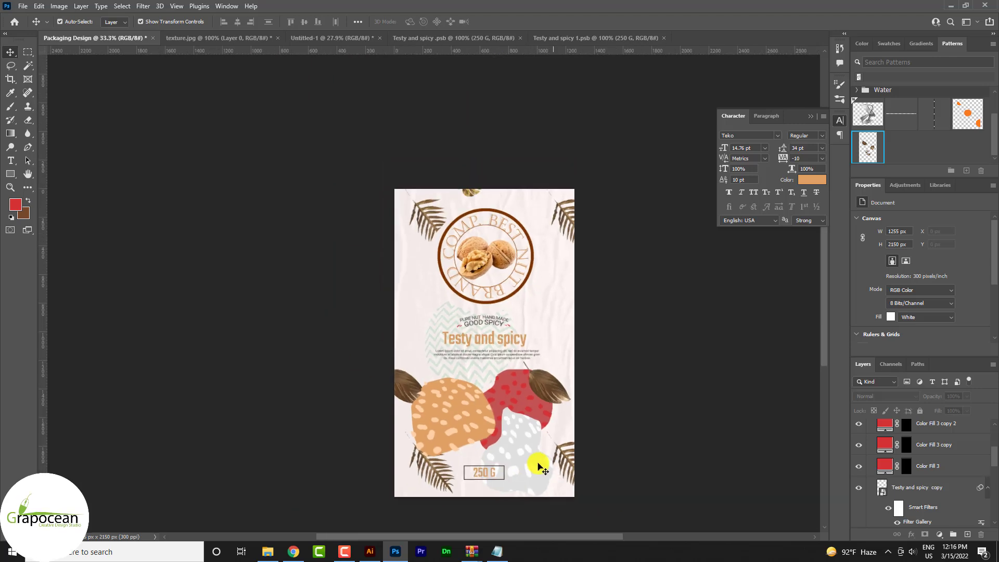
scroll(645, 464, down, 1)
scroll(645, 465, up, 1)
scroll(514, 431, up, 2)
scroll(624, 414, down, 1)
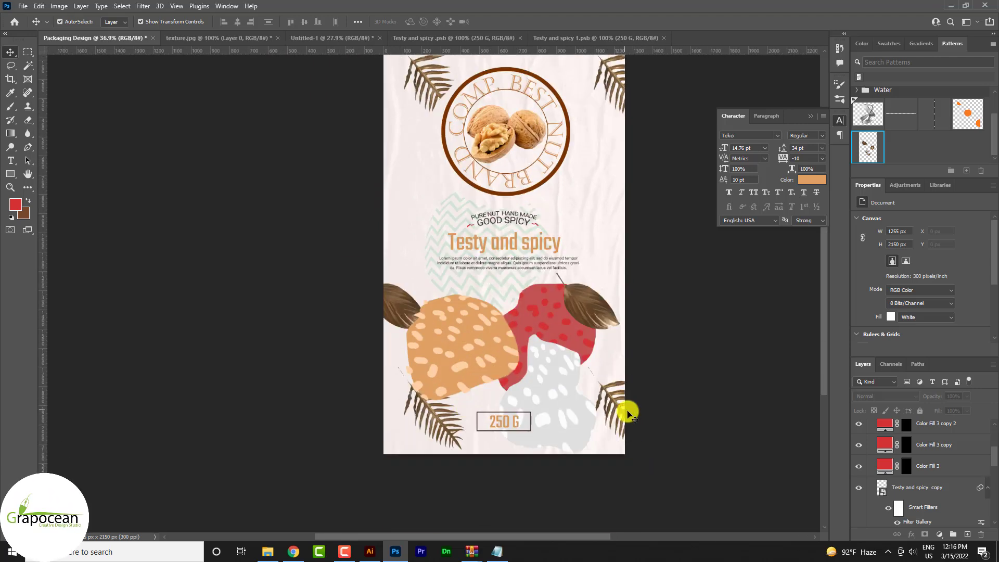
scroll(632, 413, up, 1)
scroll(615, 425, down, 2)
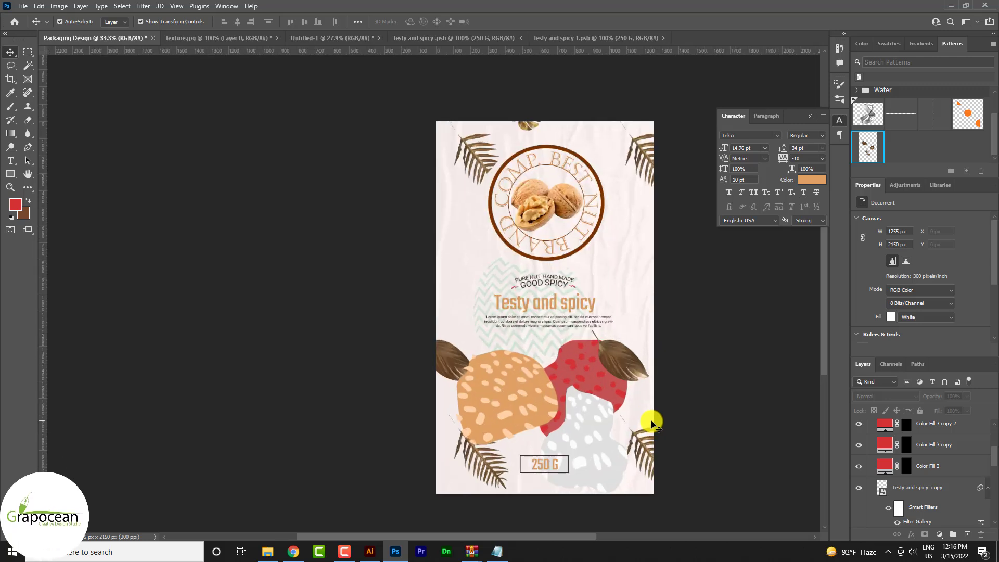